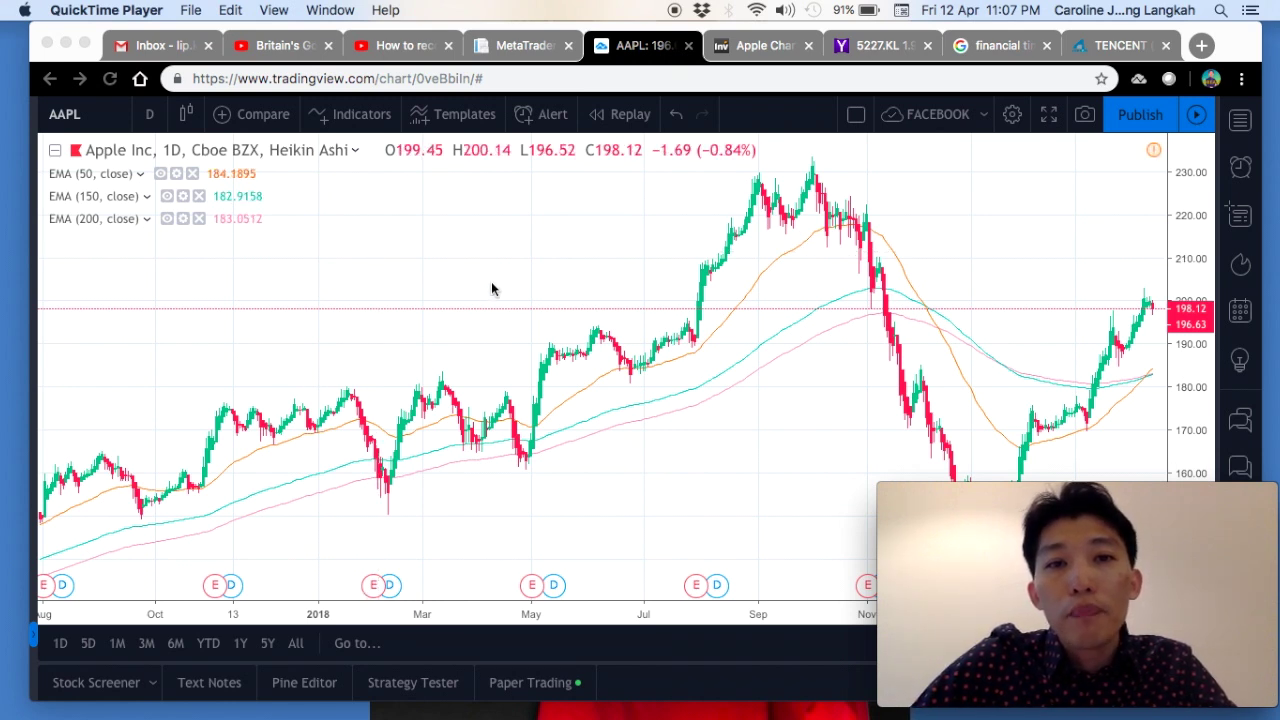
Step: Open tradingview.com in a new Chrome tab
{"action": "left_click", "coordinate": [1205, 50]}
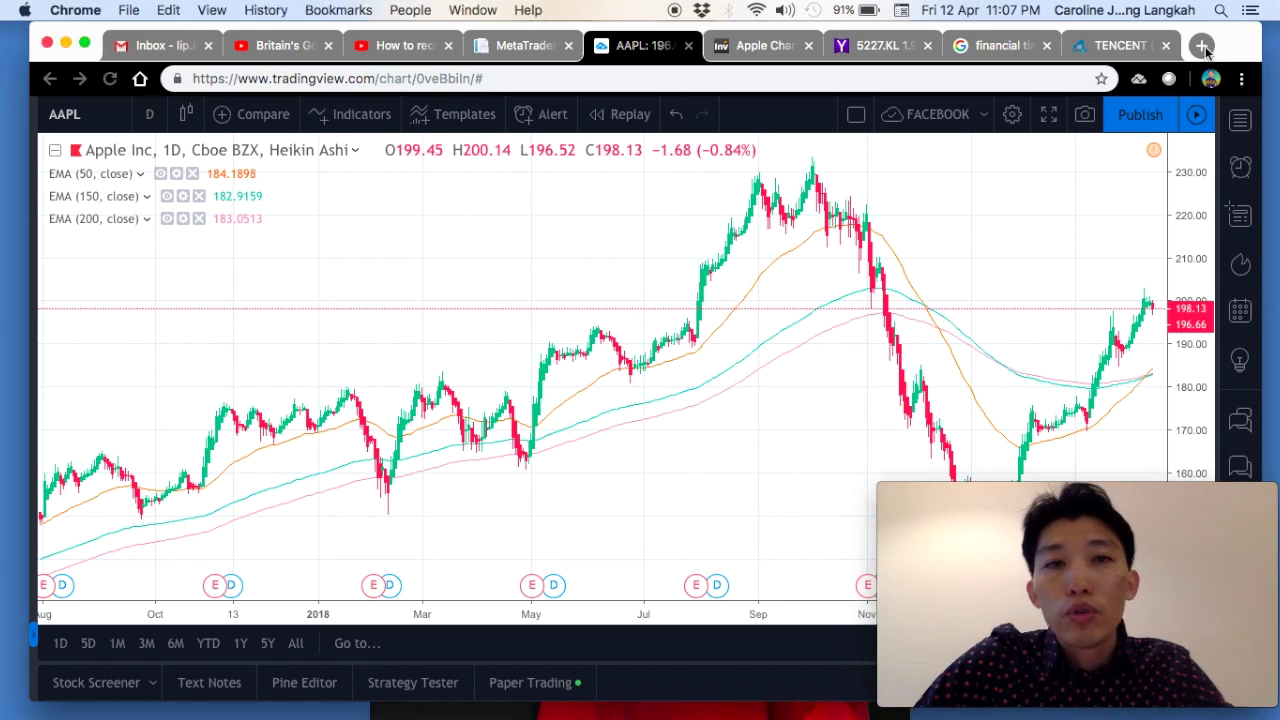
{"action": "left_click", "coordinate": [1205, 50]}
{"action": "type", "text": "tradi"}
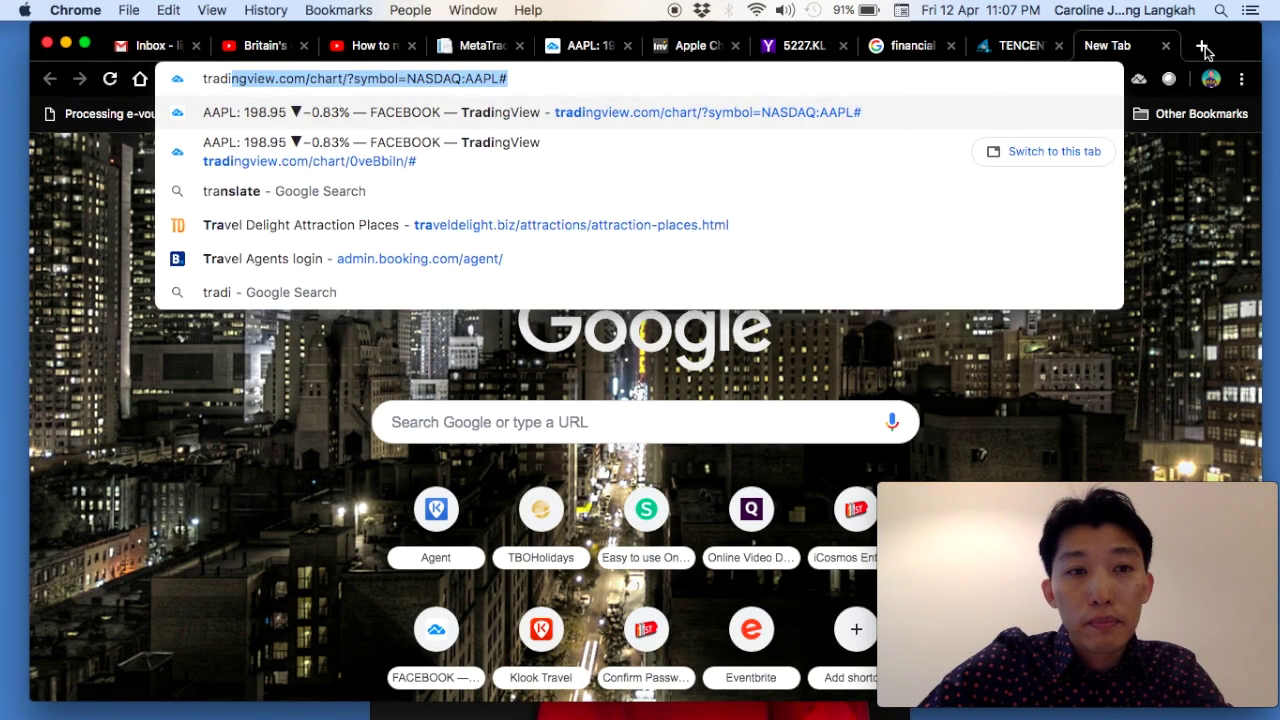
{"action": "type", "text": "ngview.com"}
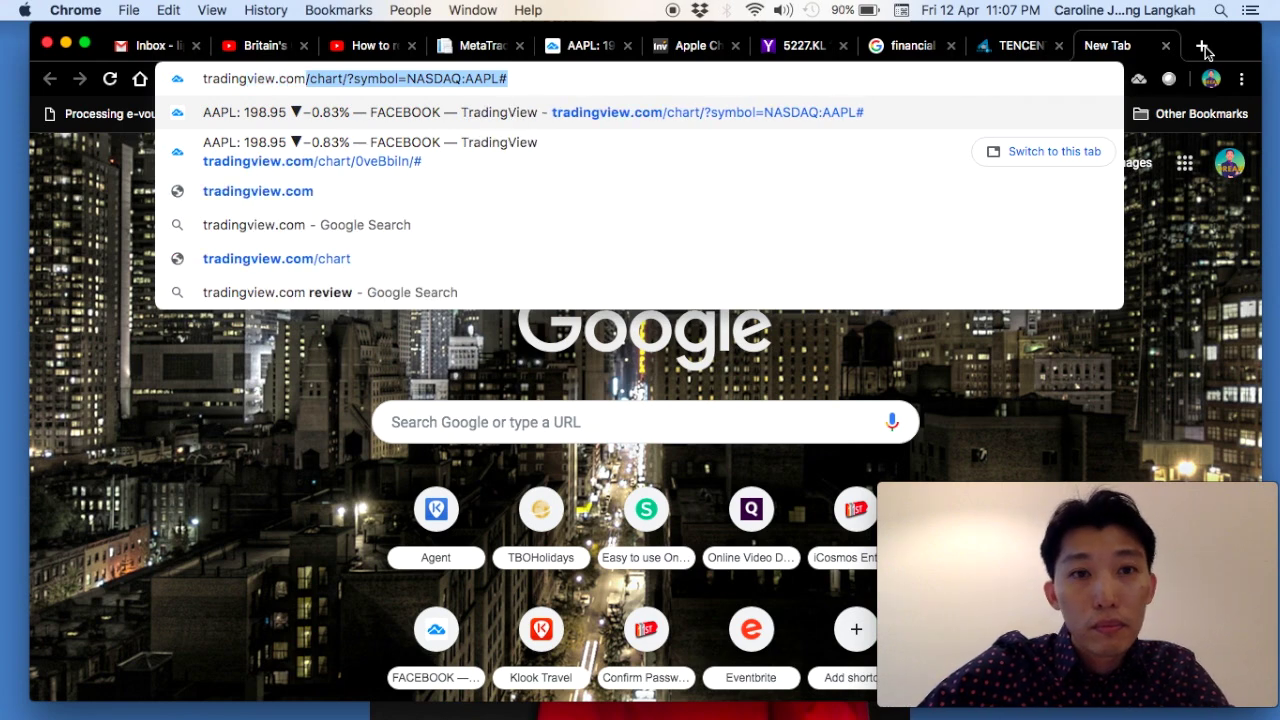
{"action": "key", "text": "Delete"}
{"action": "key", "text": "Return"}
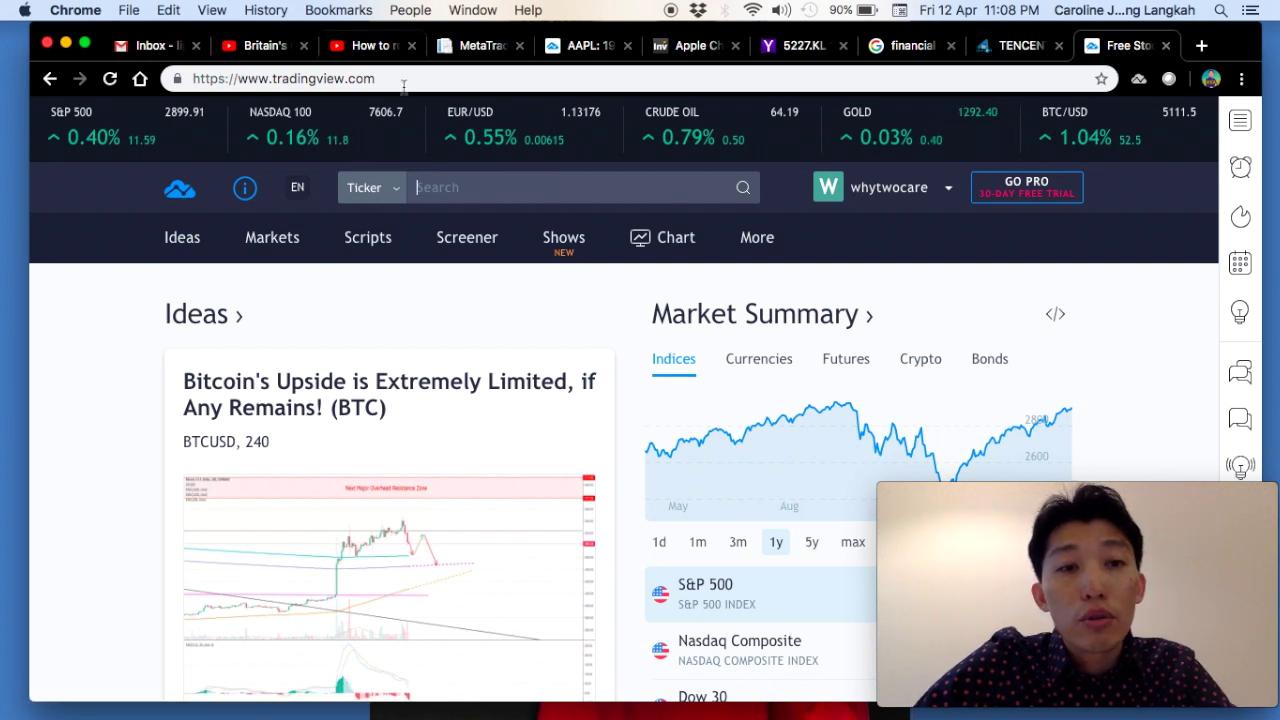
Step: Search symbols for 'APPLE', filtering results by CFD, crypto and index, then clear the search
{"action": "left_click", "coordinate": [410, 192]}
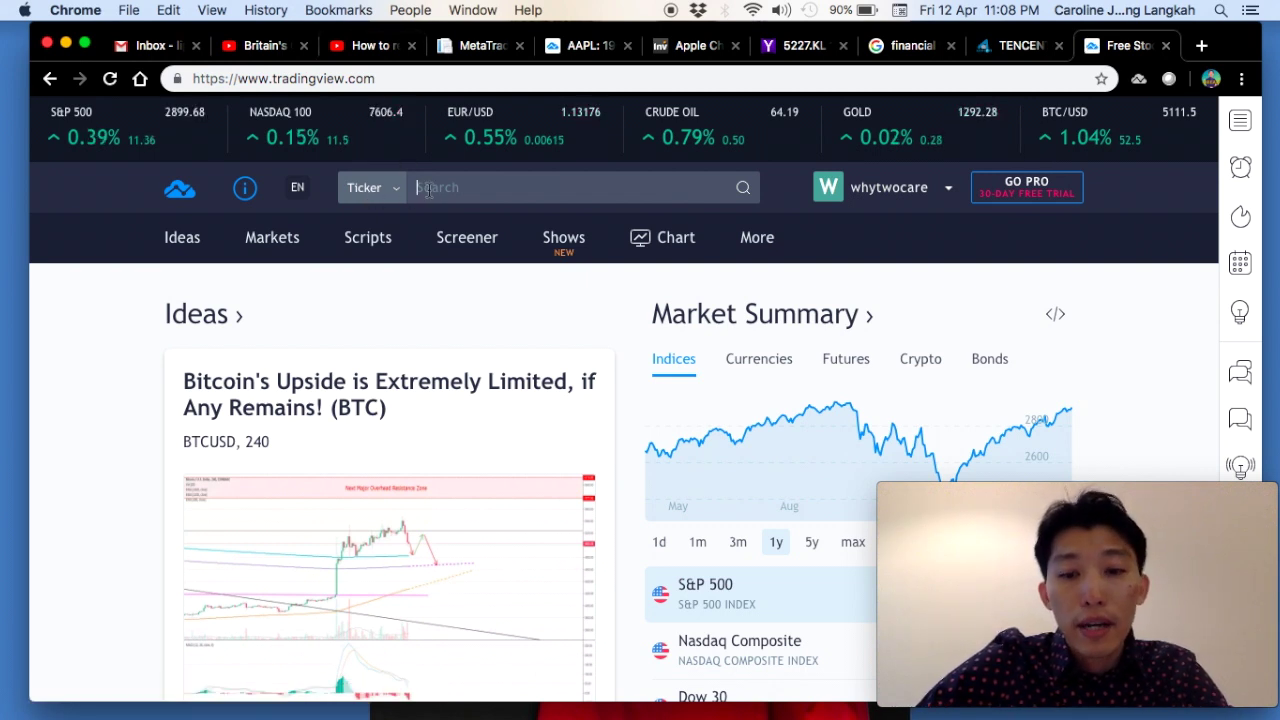
{"action": "type", "text": "APPLE"}
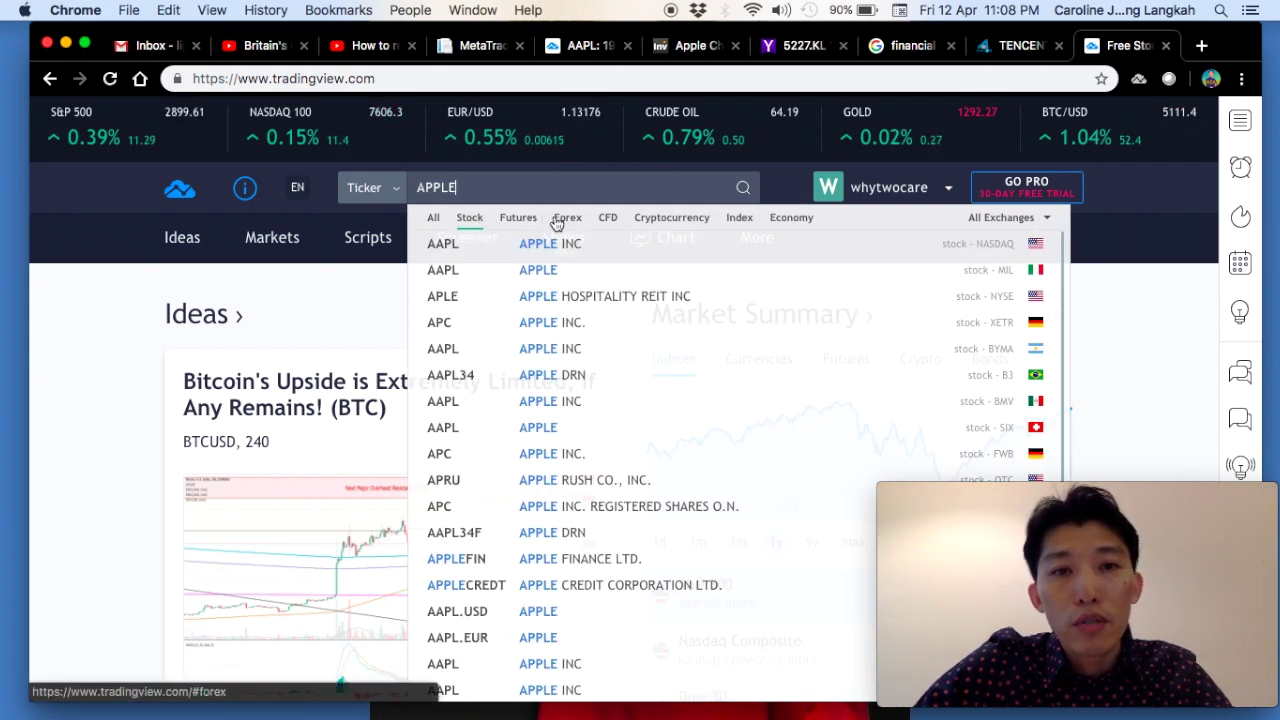
{"action": "left_click", "coordinate": [608, 217]}
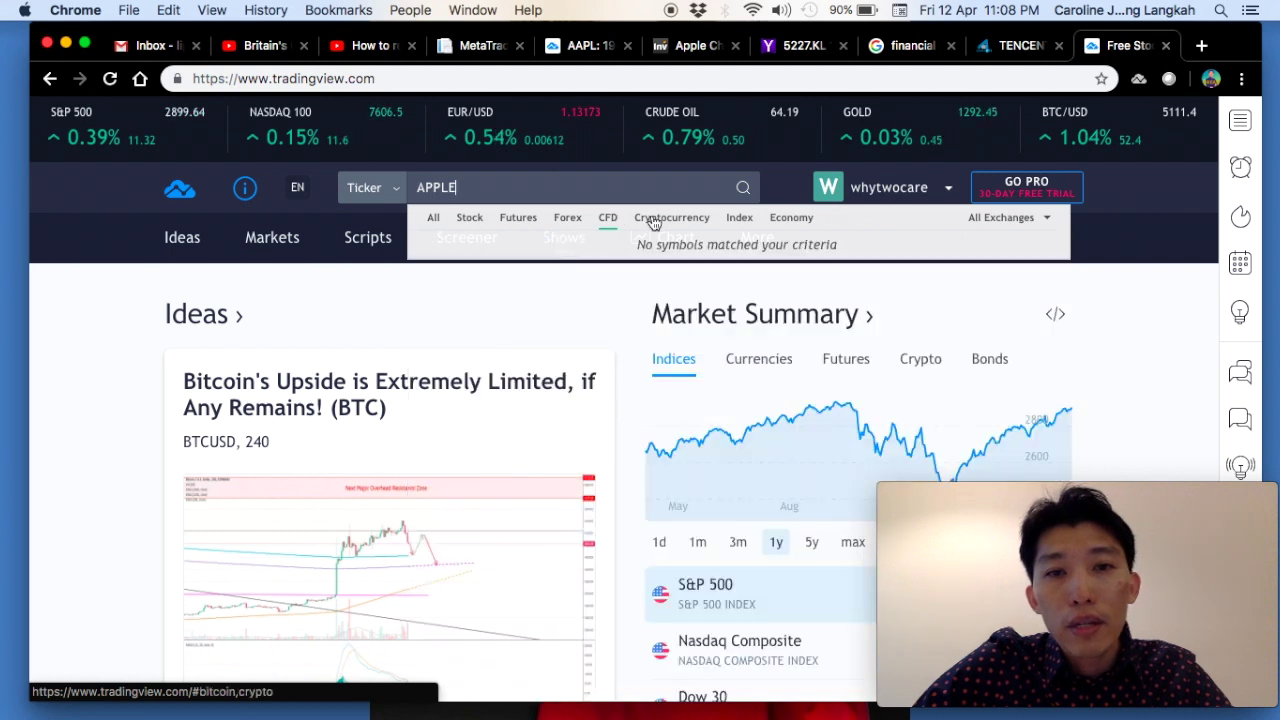
{"action": "left_click", "coordinate": [668, 219]}
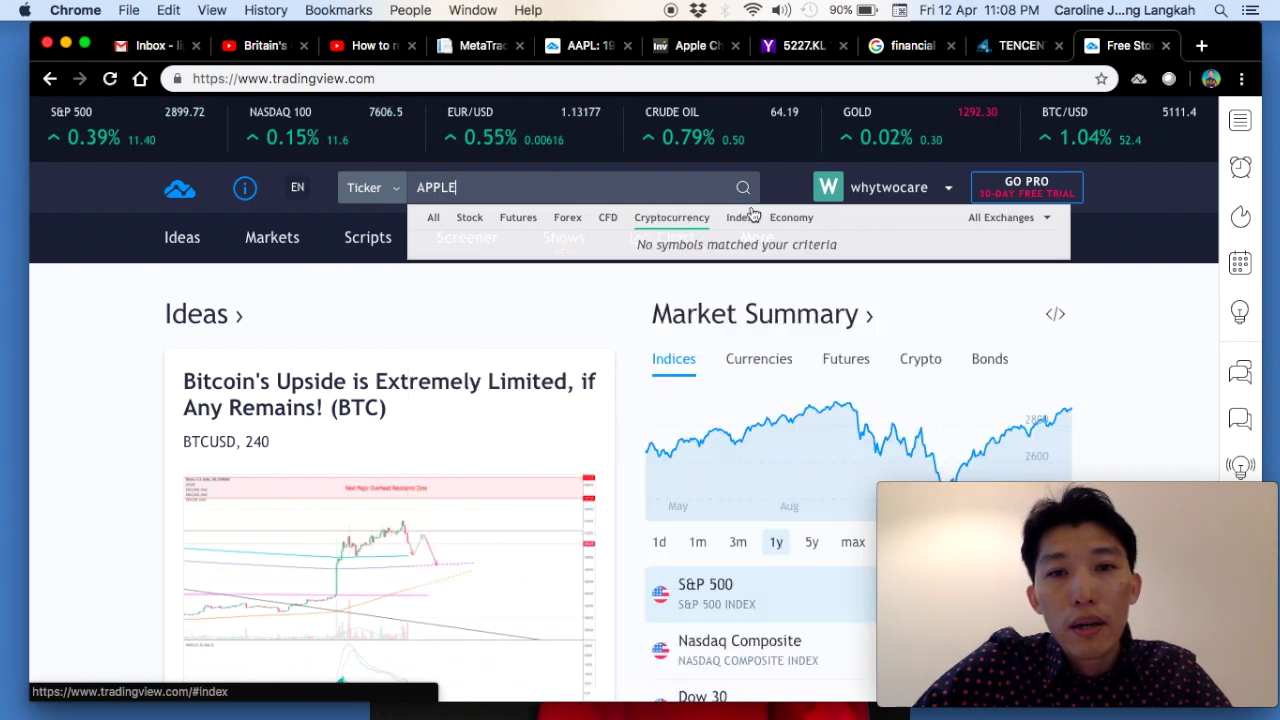
{"action": "left_click", "coordinate": [740, 219]}
{"action": "key", "text": "BackSpace"}
{"action": "key", "text": "BackSpace"}
{"action": "key", "text": "BackSpace"}
{"action": "key", "text": "BackSpace"}
{"action": "key", "text": "BackSpace"}
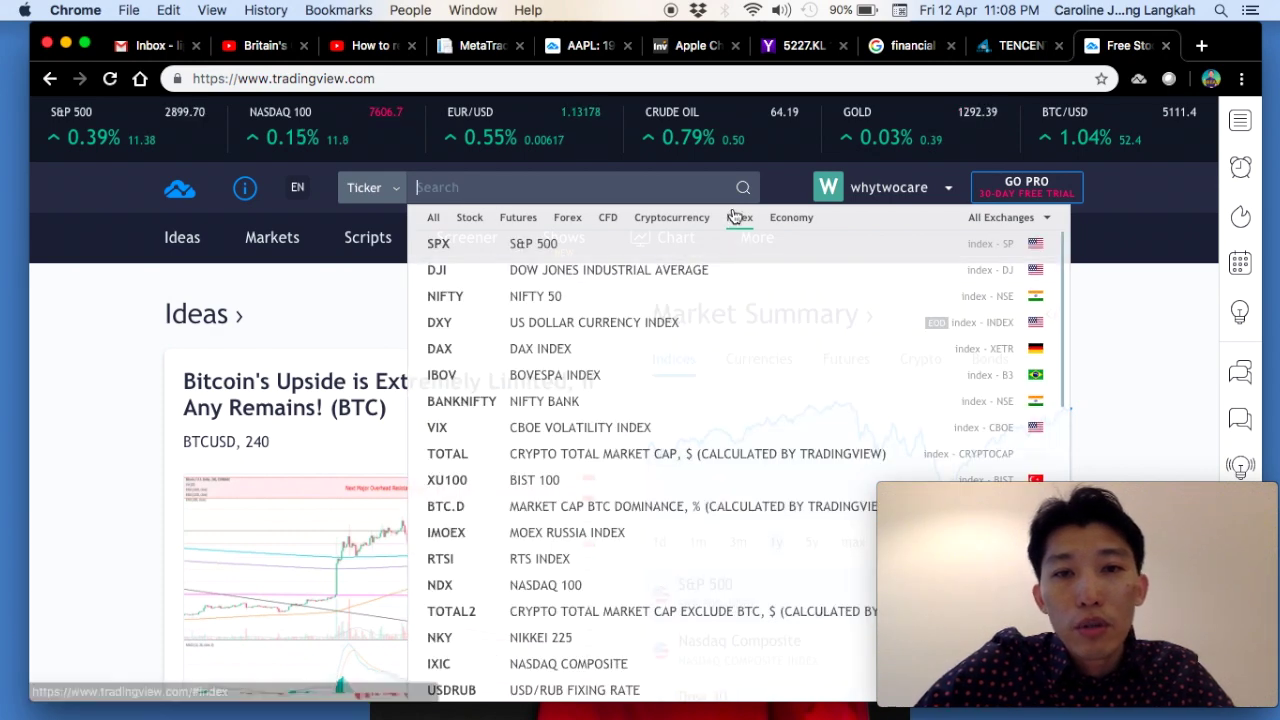
Step: Browse the crypto, economy, futures, forex and stock lists, then open Apple Inc (AAPL)
{"action": "left_click", "coordinate": [695, 220]}
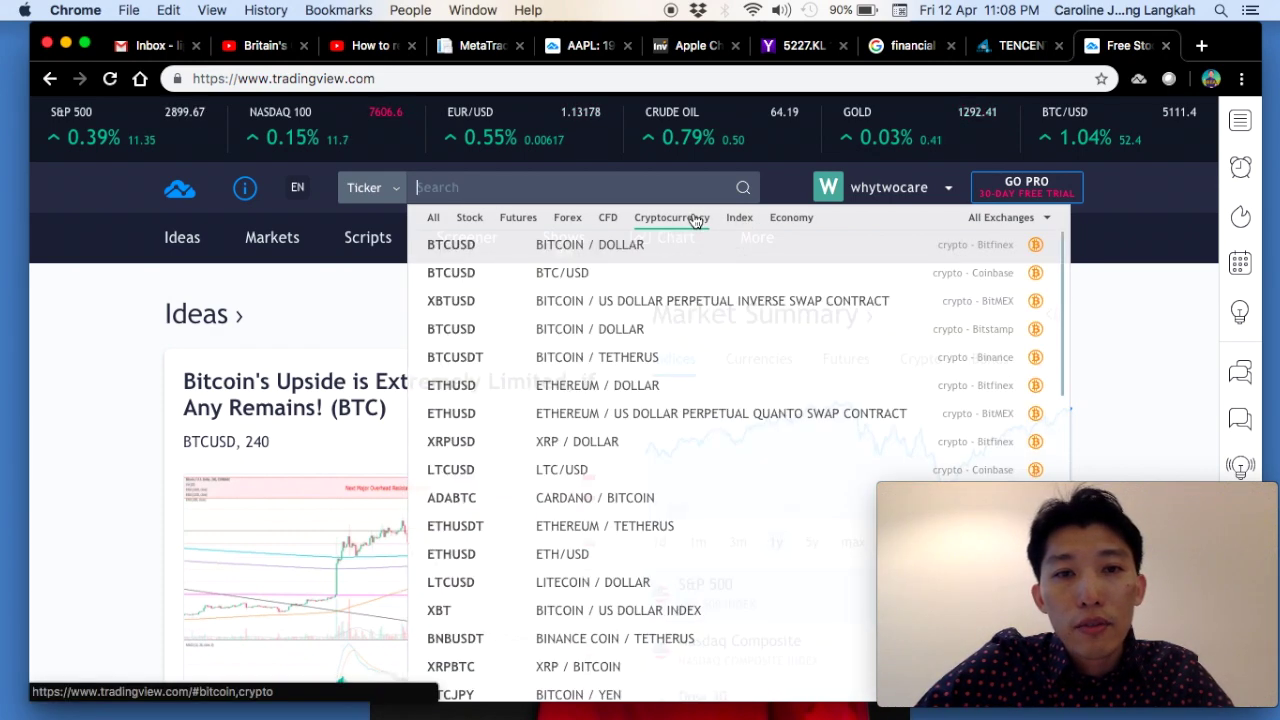
{"action": "left_click", "coordinate": [803, 220]}
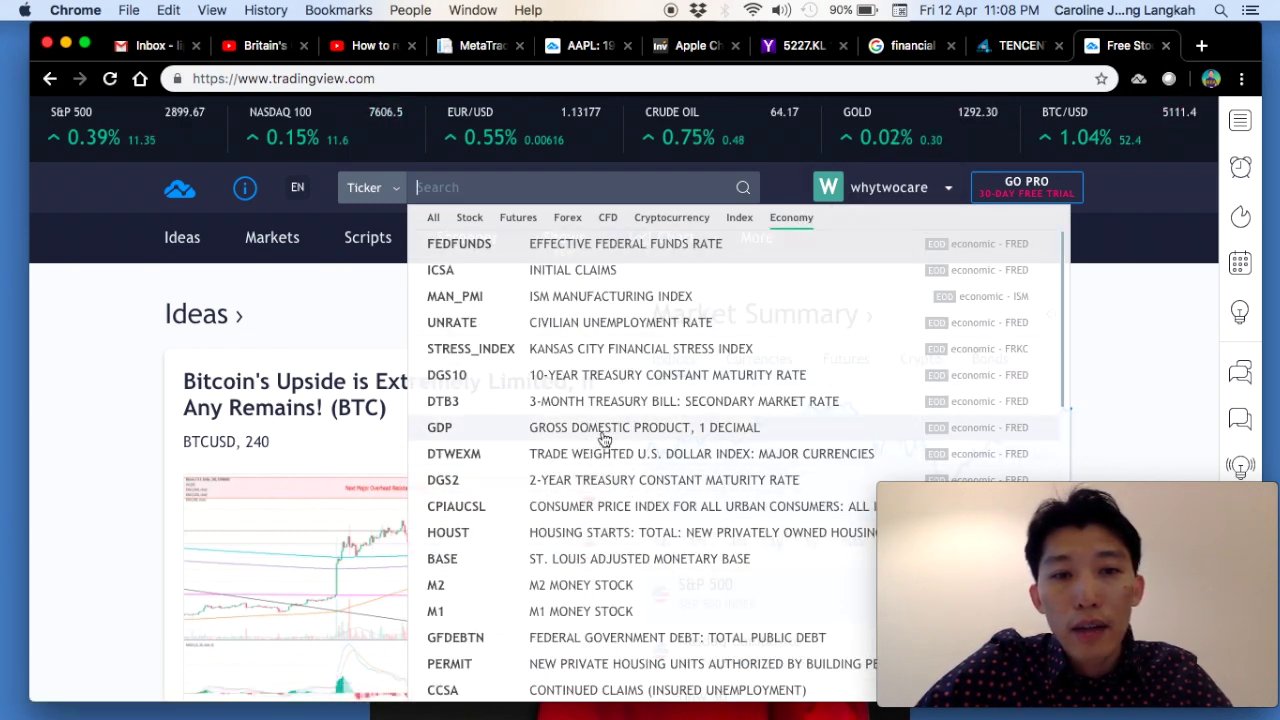
{"action": "left_click", "coordinate": [518, 221]}
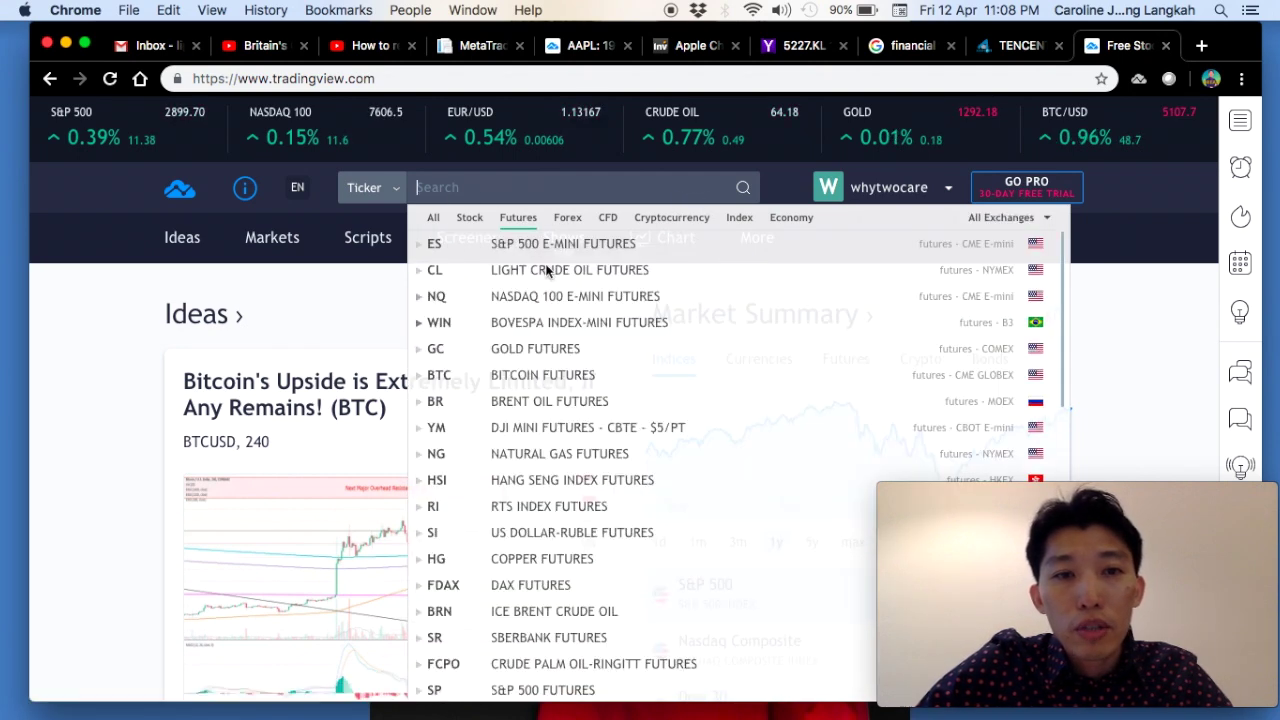
{"action": "left_click", "coordinate": [567, 217]}
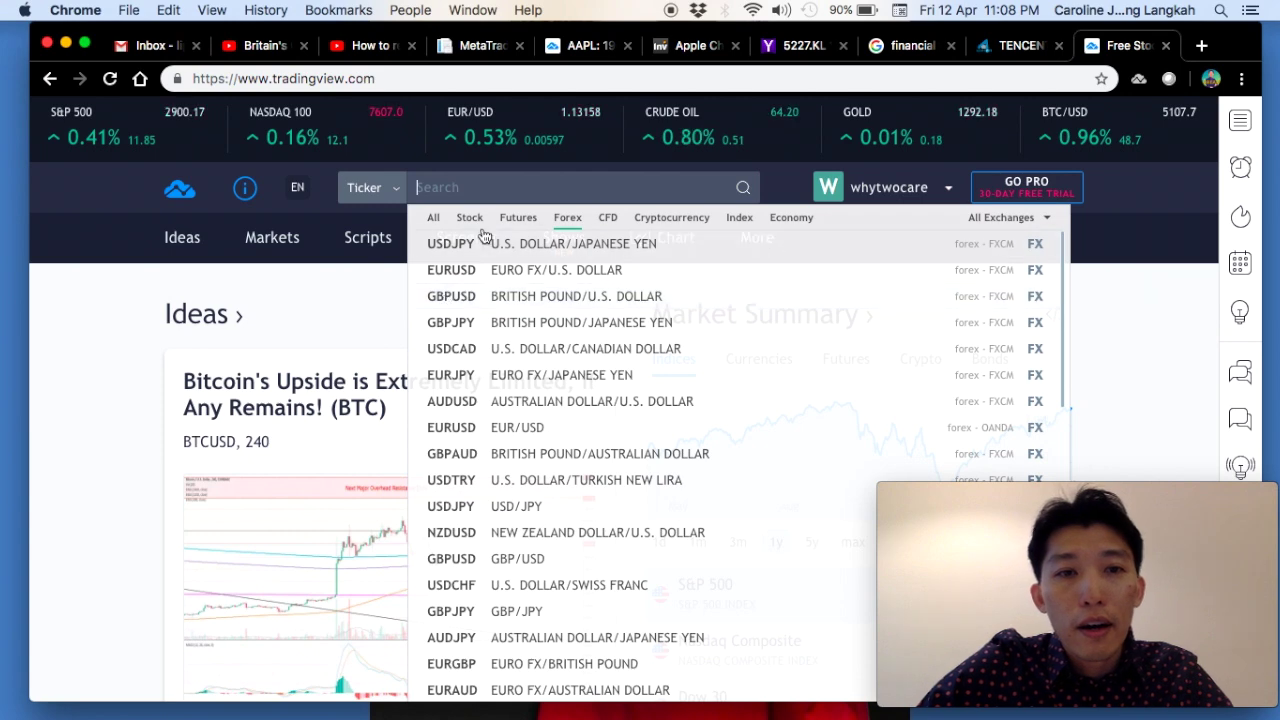
{"action": "left_click", "coordinate": [471, 219]}
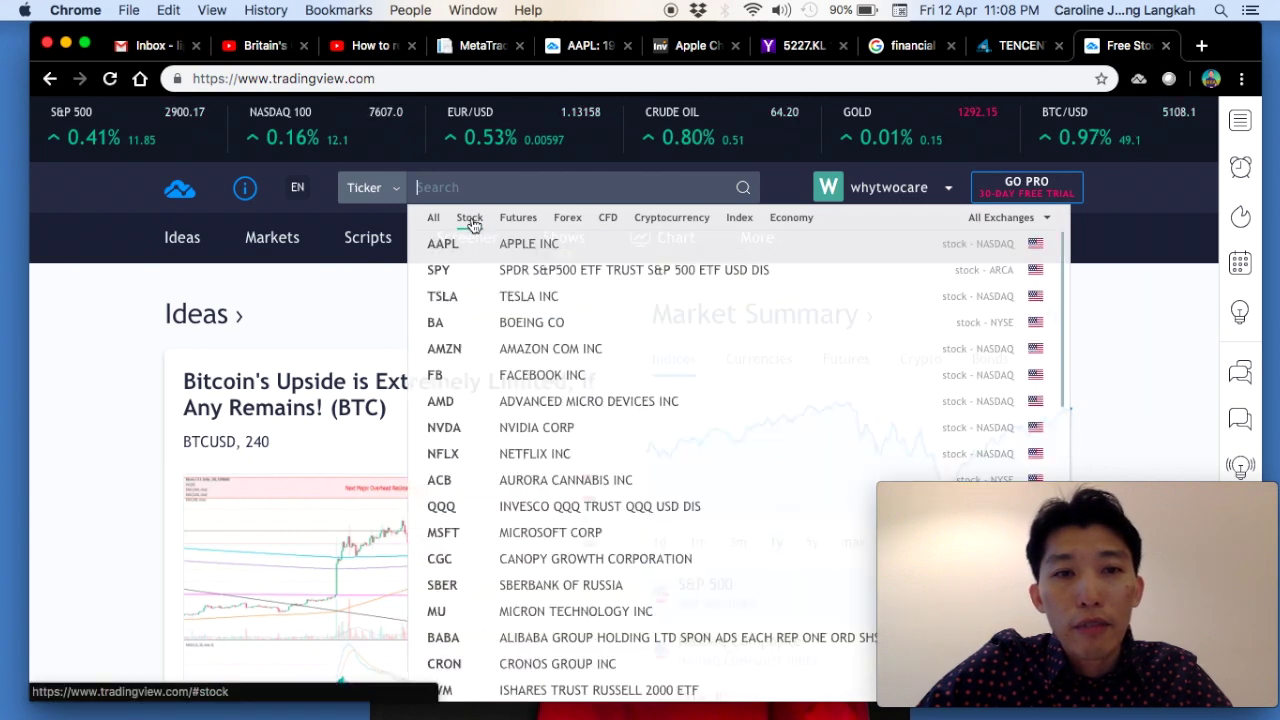
{"action": "left_click", "coordinate": [565, 246]}
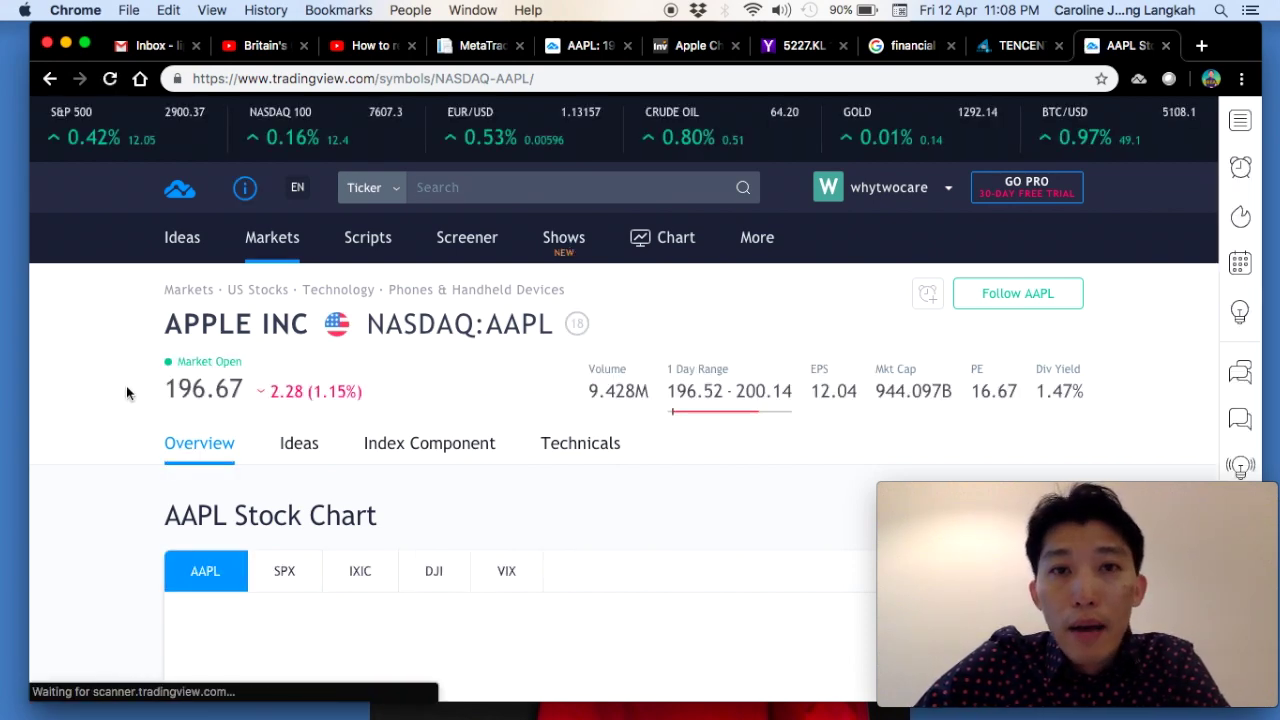
{"action": "scroll", "coordinate": [127, 392], "scroll_direction": "down", "scroll_amount": 2}
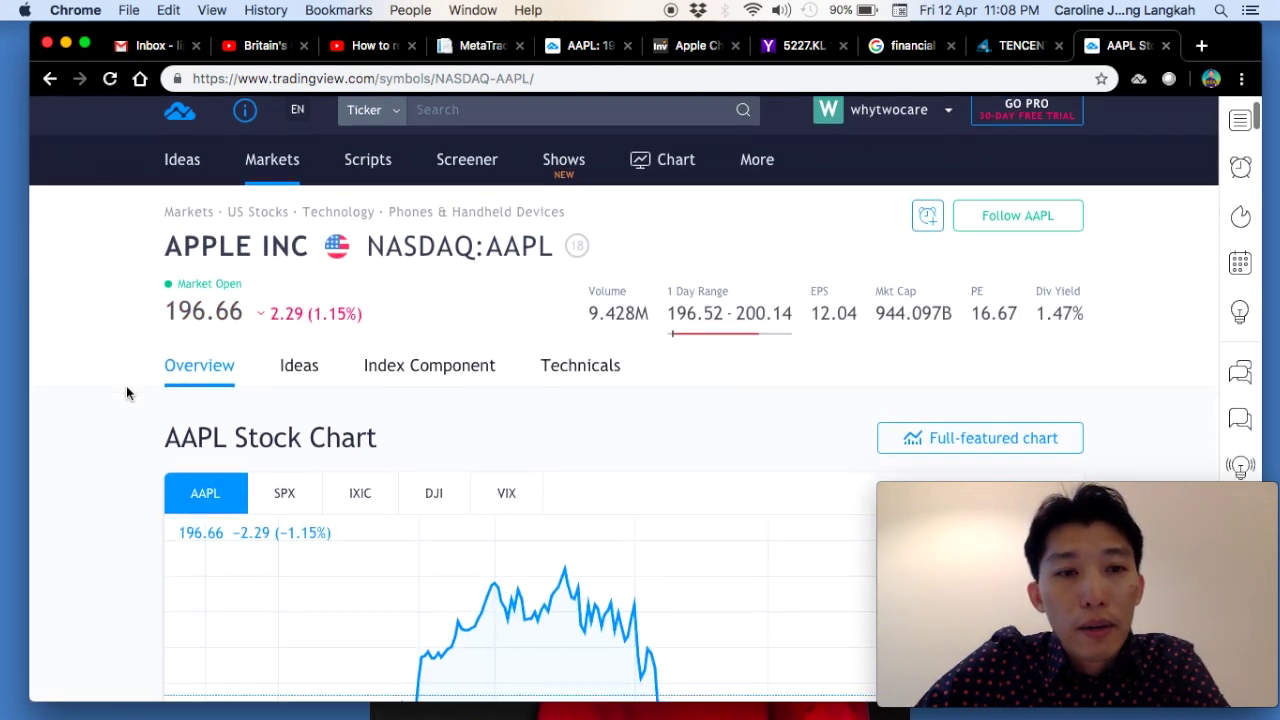
{"action": "scroll", "coordinate": [126, 387], "scroll_direction": "down", "scroll_amount": 4}
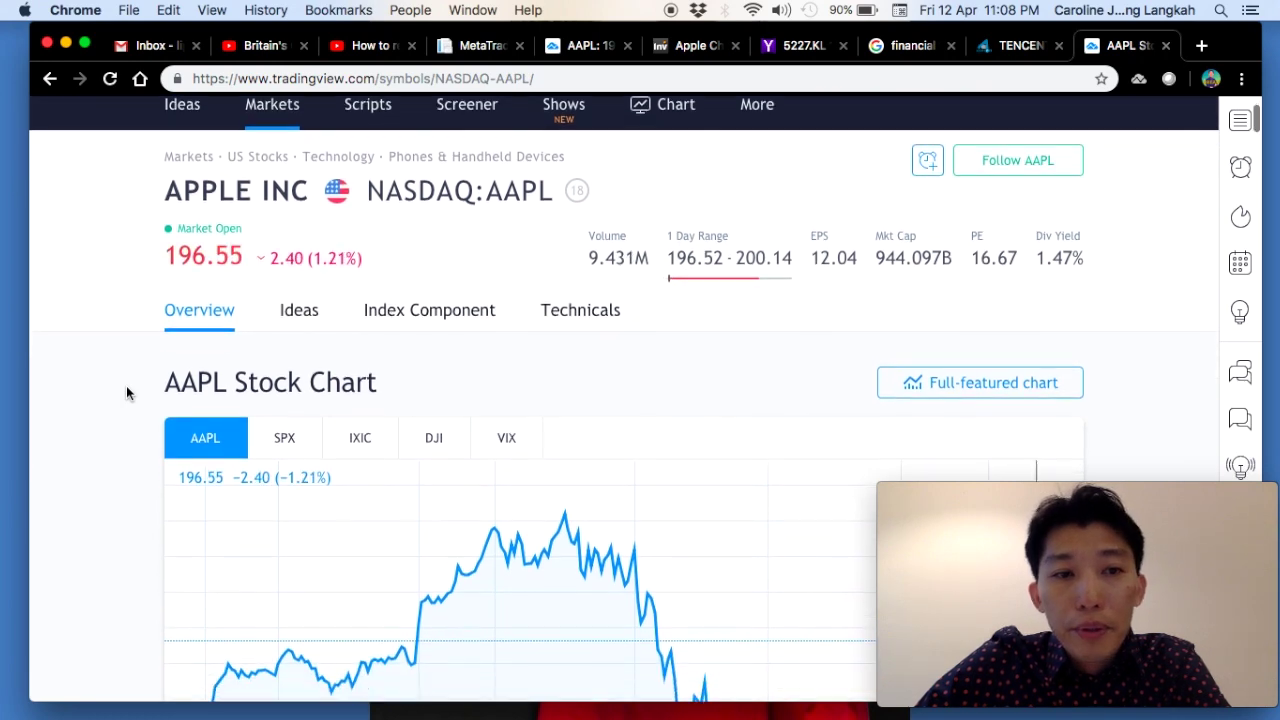
{"action": "scroll", "coordinate": [126, 392], "scroll_direction": "down", "scroll_amount": 5}
{"action": "scroll", "coordinate": [126, 392], "scroll_direction": "up", "scroll_amount": 4}
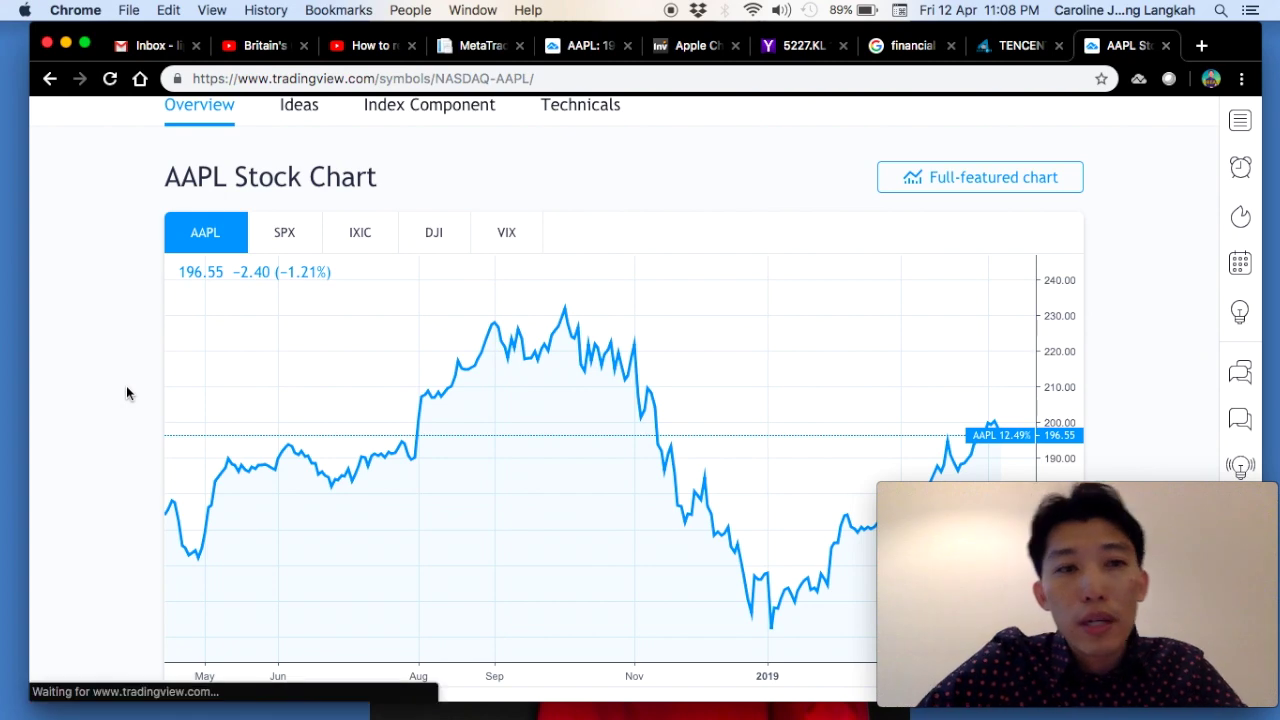
{"action": "scroll", "coordinate": [126, 392], "scroll_direction": "up", "scroll_amount": 1}
{"action": "scroll", "coordinate": [92, 377], "scroll_direction": "down", "scroll_amount": 10}
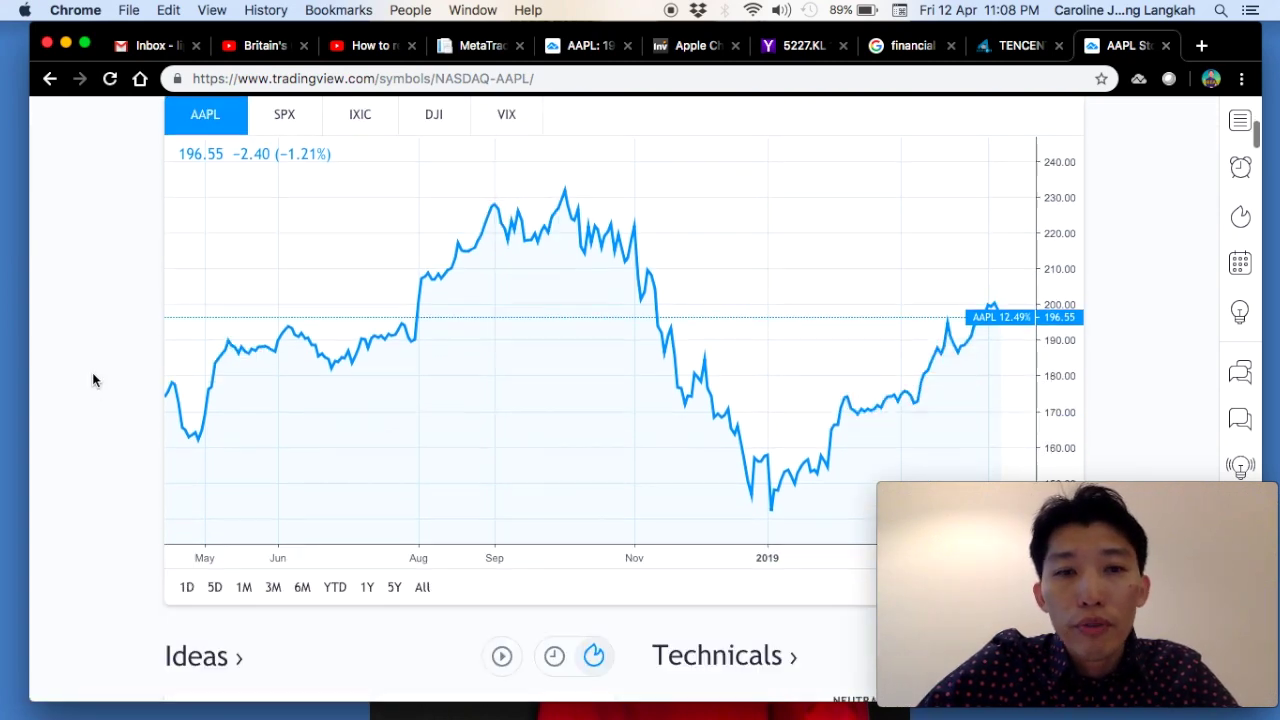
{"action": "scroll", "coordinate": [93, 380], "scroll_direction": "down", "scroll_amount": 6}
{"action": "scroll", "coordinate": [93, 380], "scroll_direction": "up", "scroll_amount": 5}
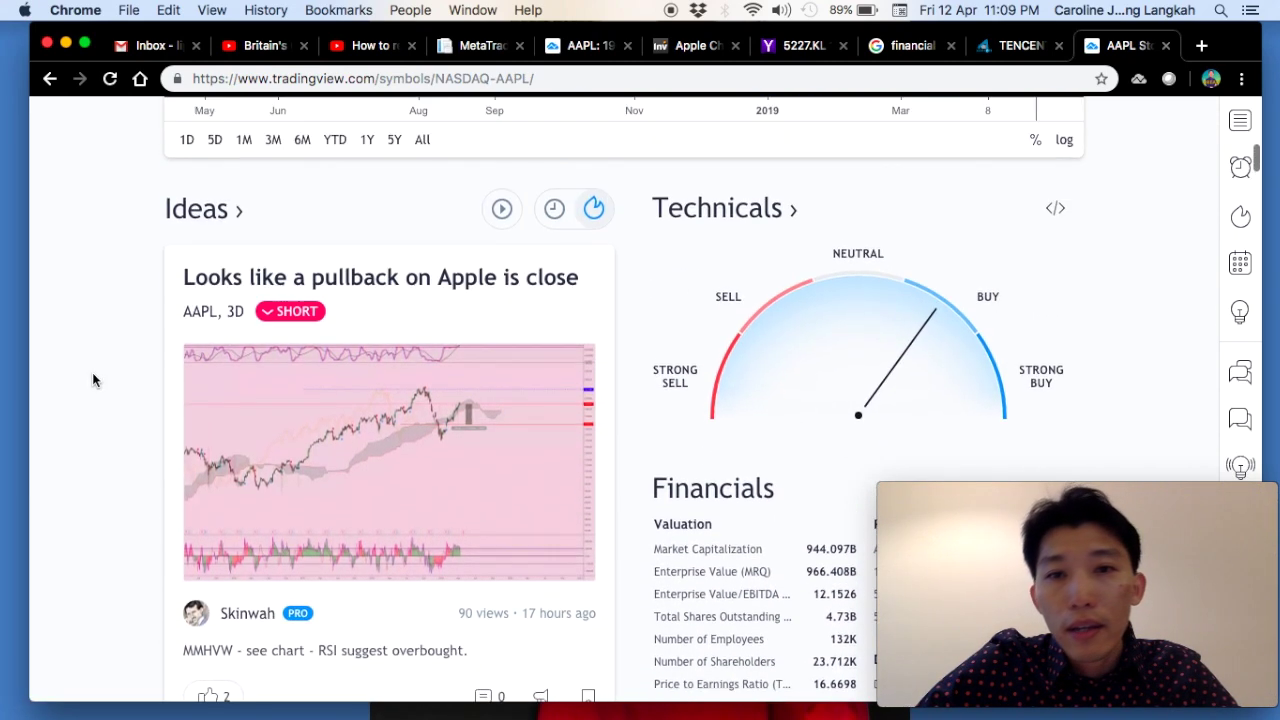
{"action": "scroll", "coordinate": [93, 380], "scroll_direction": "down", "scroll_amount": 5}
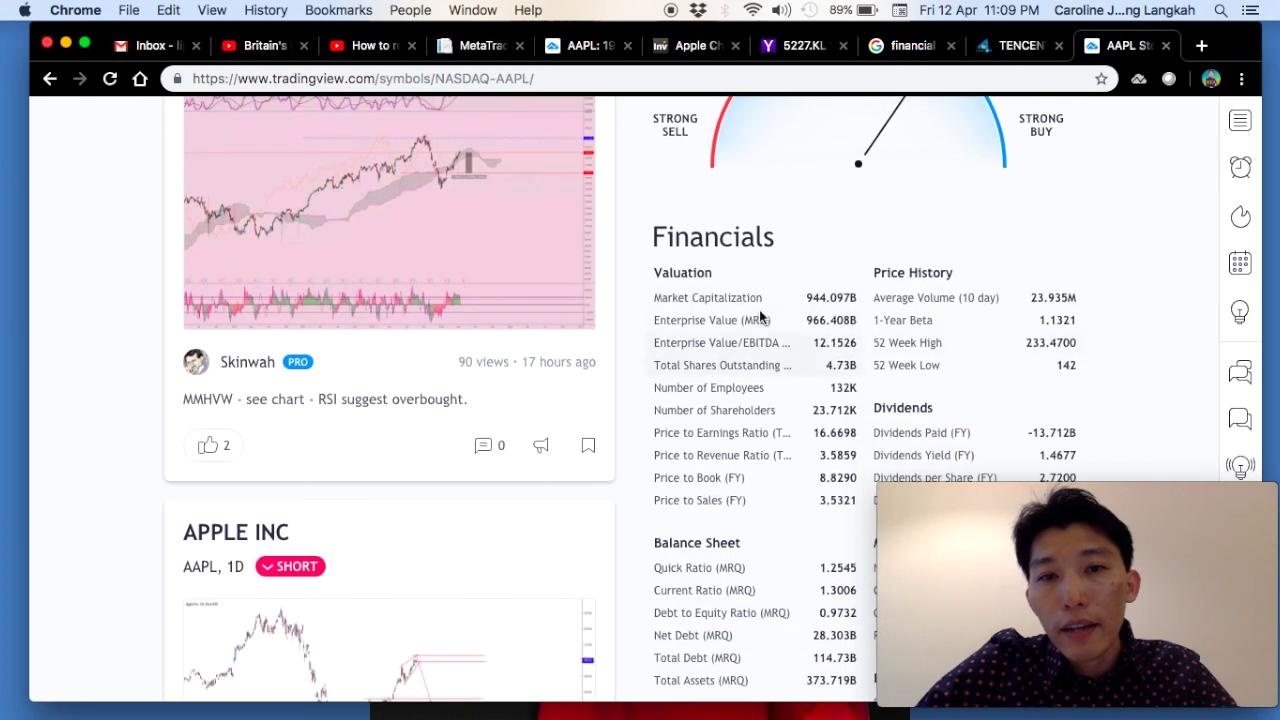
{"action": "scroll", "coordinate": [750, 398], "scroll_direction": "down", "scroll_amount": 3}
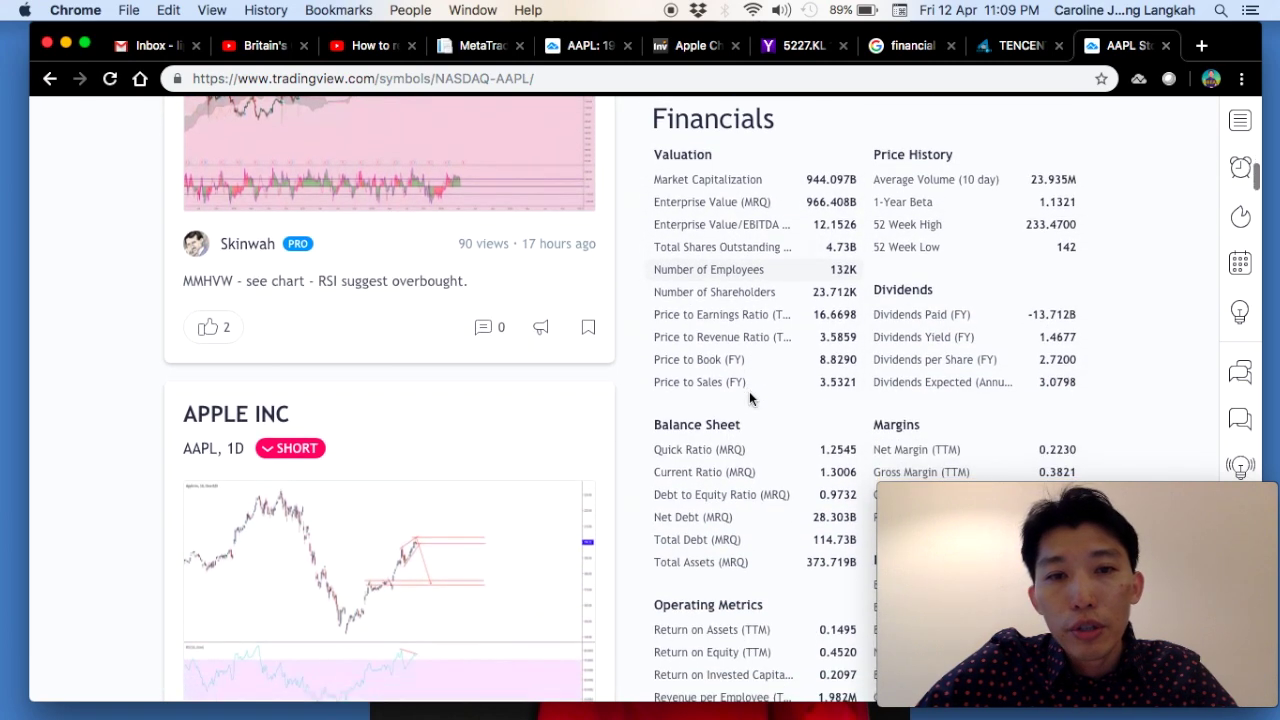
{"action": "scroll", "coordinate": [113, 340], "scroll_direction": "up", "scroll_amount": 5}
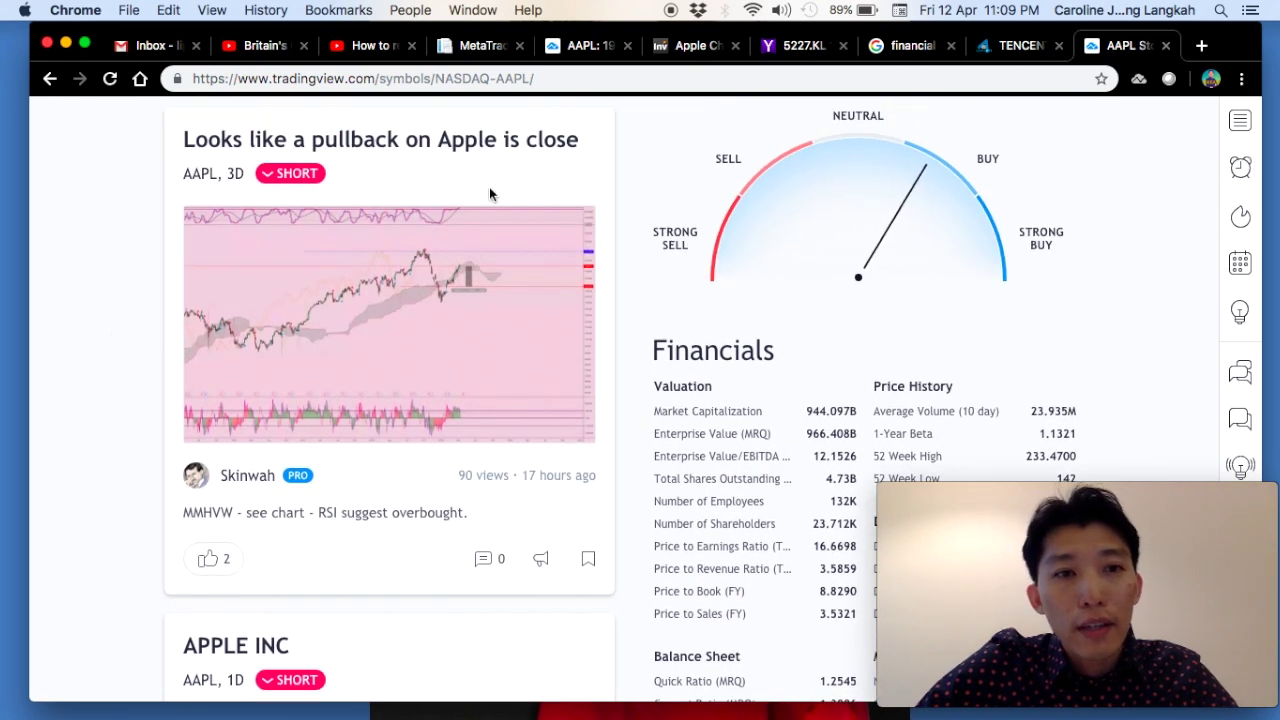
{"action": "scroll", "coordinate": [108, 403], "scroll_direction": "down", "scroll_amount": 5}
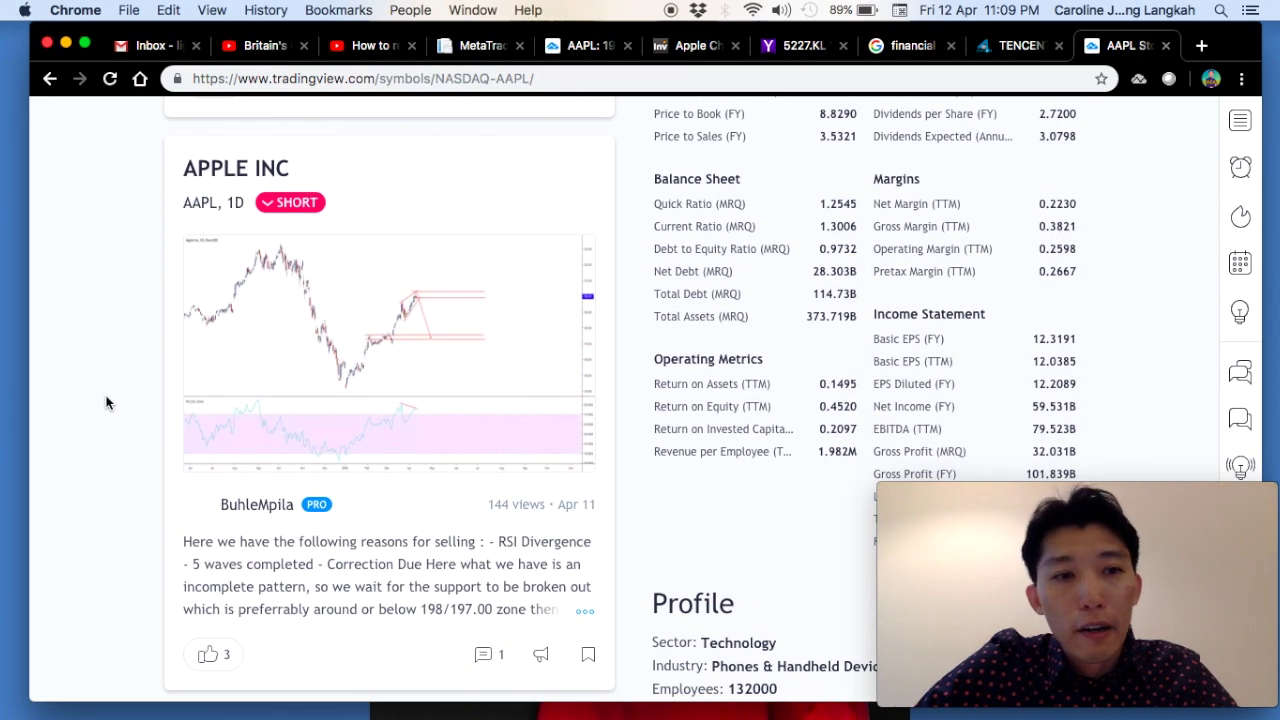
{"action": "scroll", "coordinate": [110, 403], "scroll_direction": "down", "scroll_amount": 3}
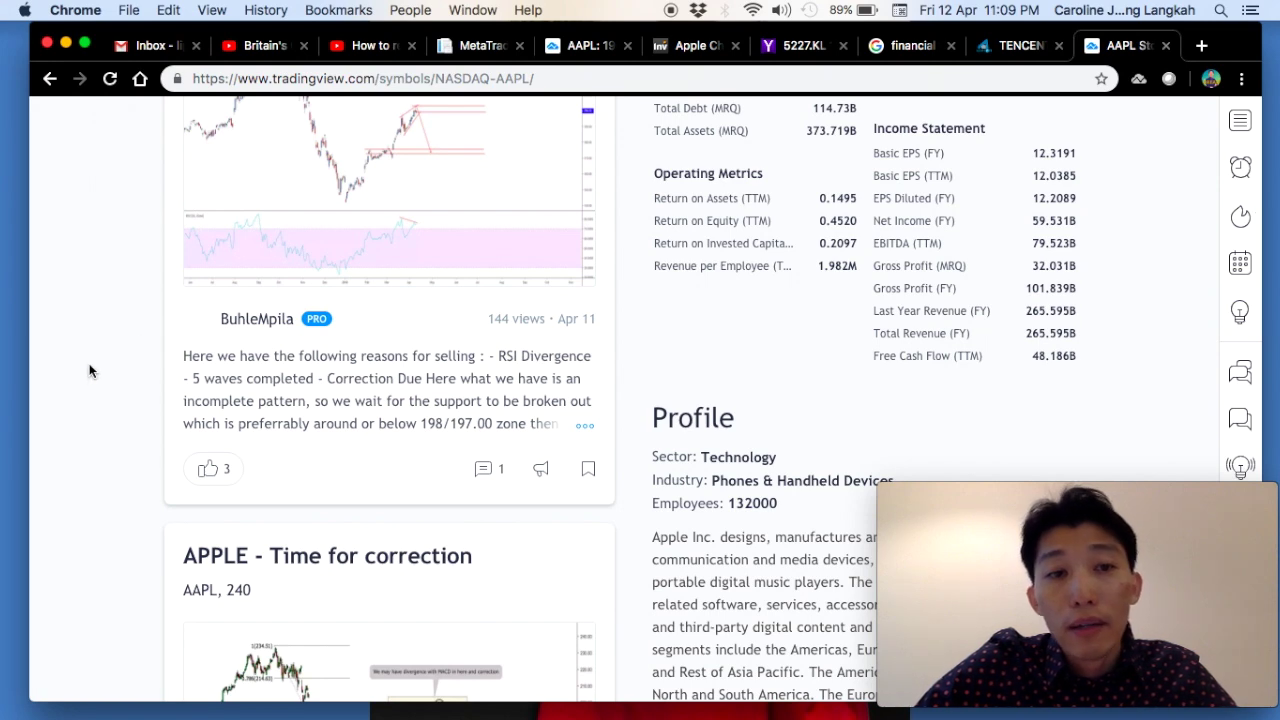
{"action": "scroll", "coordinate": [89, 371], "scroll_direction": "up", "scroll_amount": 10}
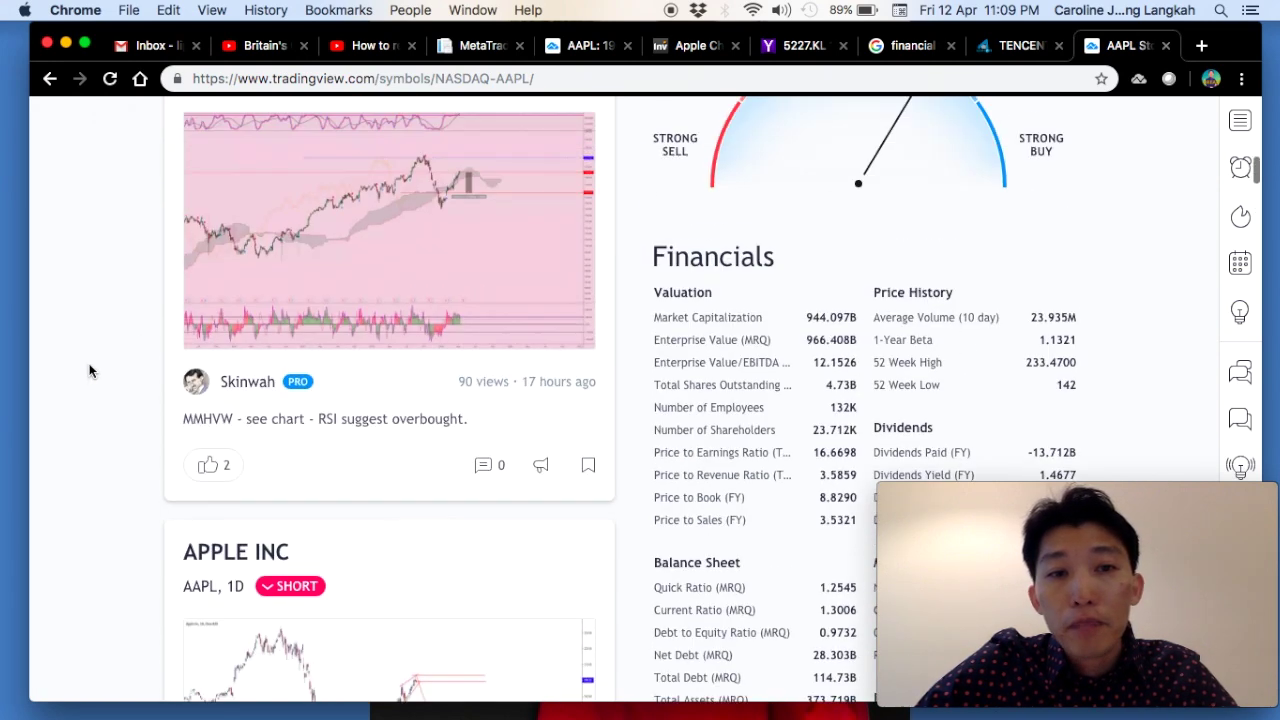
{"action": "scroll", "coordinate": [89, 371], "scroll_direction": "up", "scroll_amount": 6}
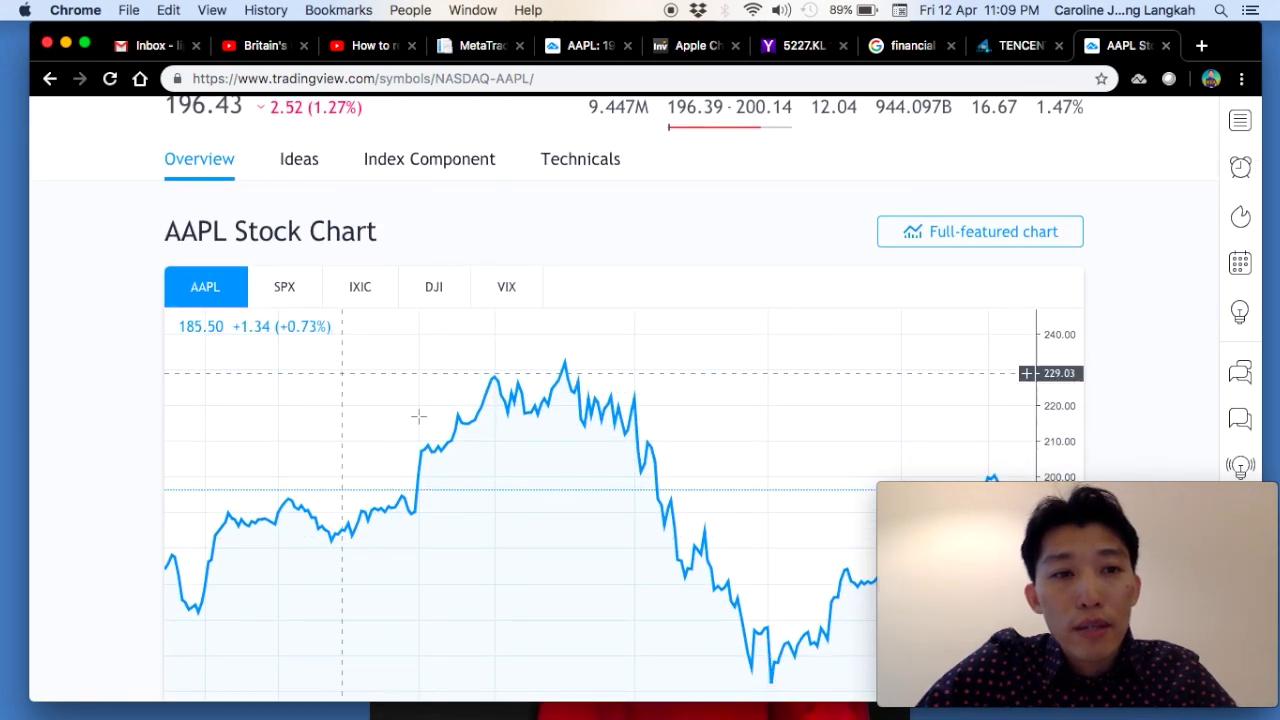
Step: Open the full-featured AAPL chart and decline the multiple-charts upgrade offer
{"action": "left_click", "coordinate": [979, 233]}
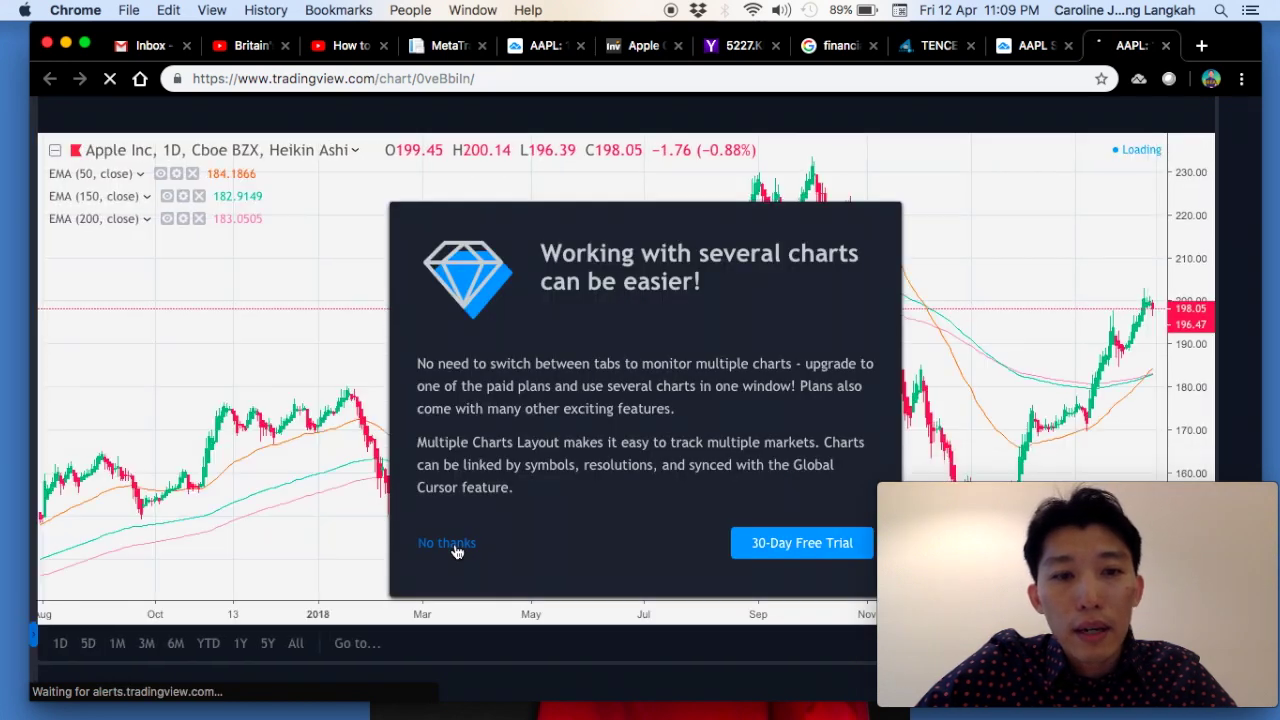
{"action": "left_click", "coordinate": [447, 543]}
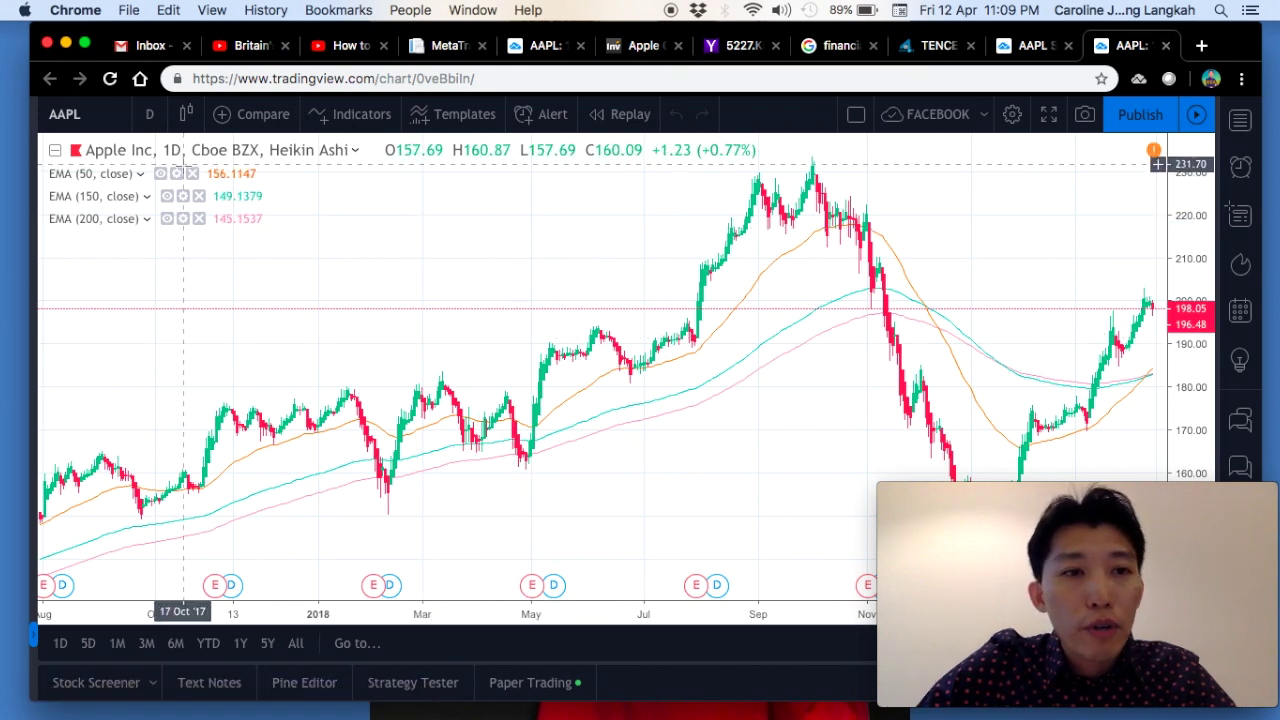
Step: Remove the EMA 50, EMA 150 and EMA 200 indicators from the chart
{"action": "left_click", "coordinate": [194, 174]}
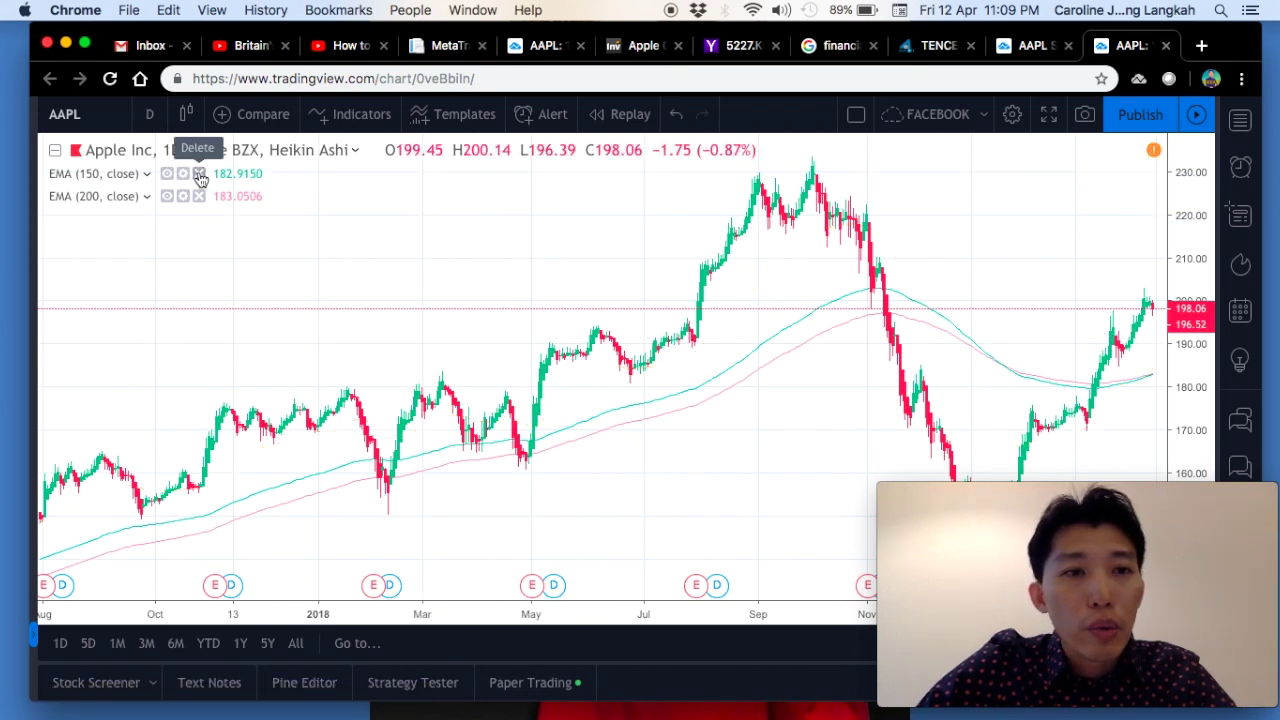
{"action": "left_click", "coordinate": [199, 174]}
{"action": "left_click", "coordinate": [199, 174]}
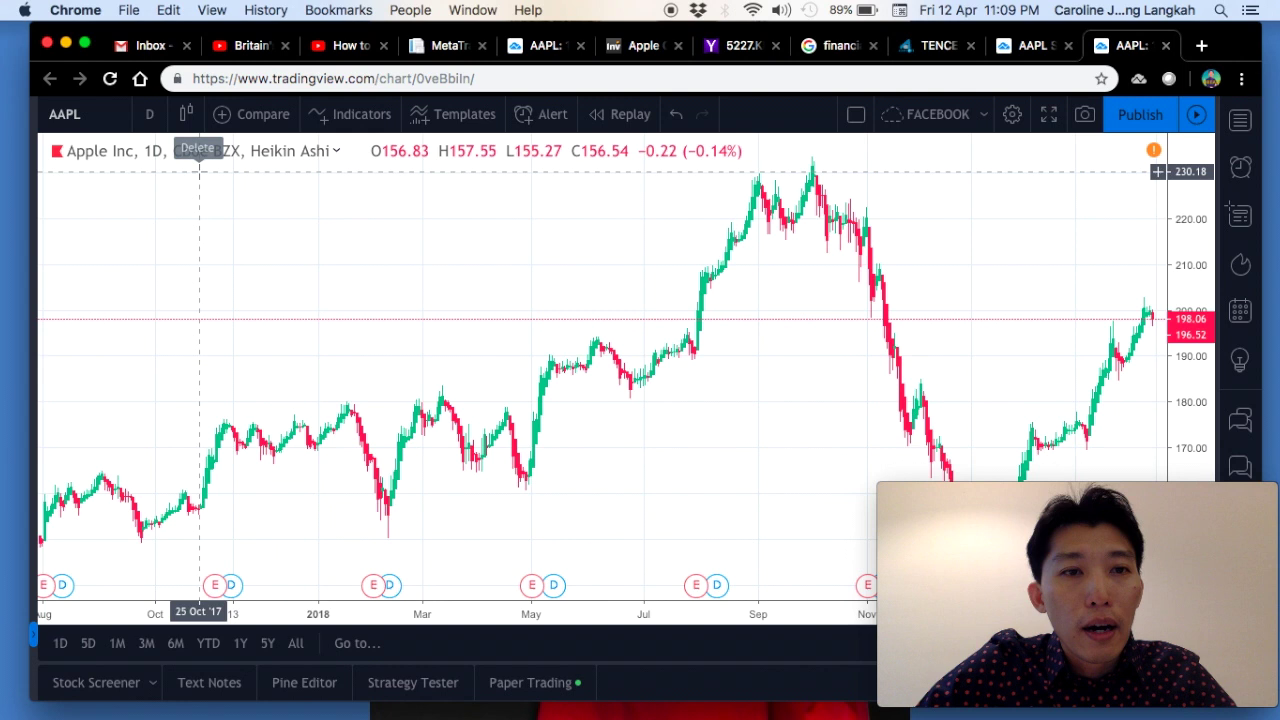
Step: Switch the chart style from Heikin Ashi to Line
{"action": "left_click", "coordinate": [337, 155]}
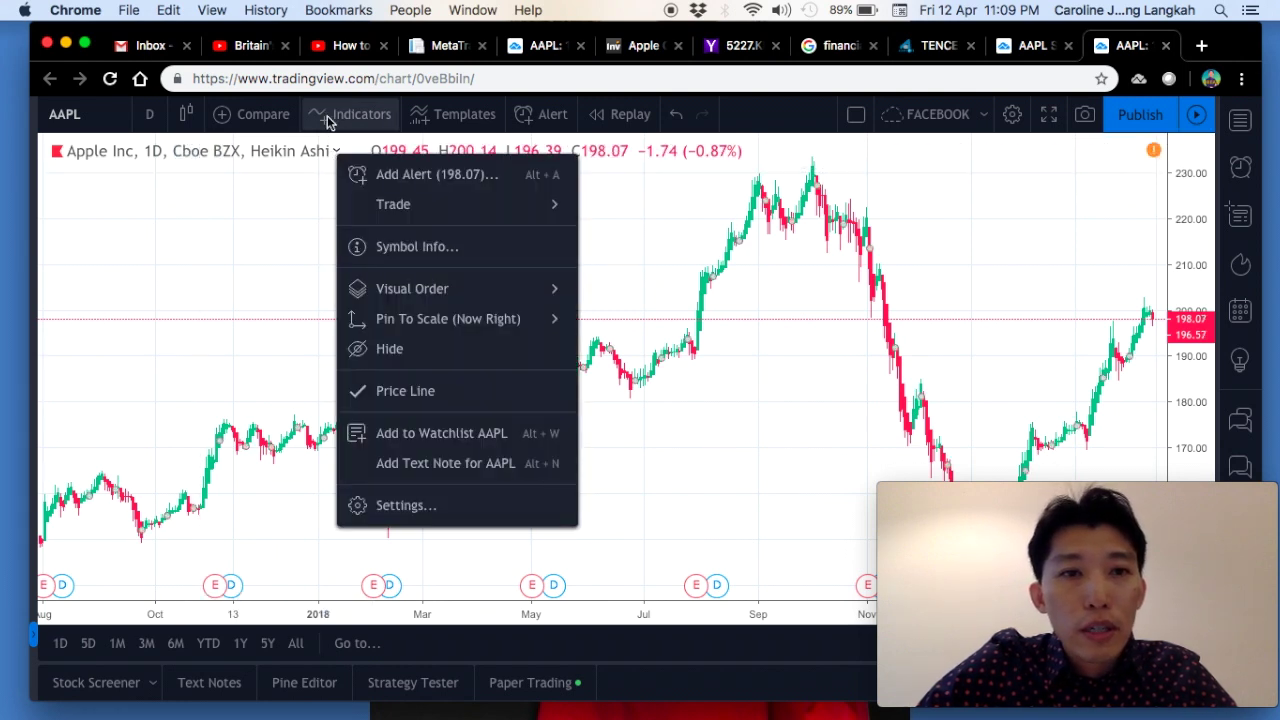
{"action": "left_click", "coordinate": [189, 117]}
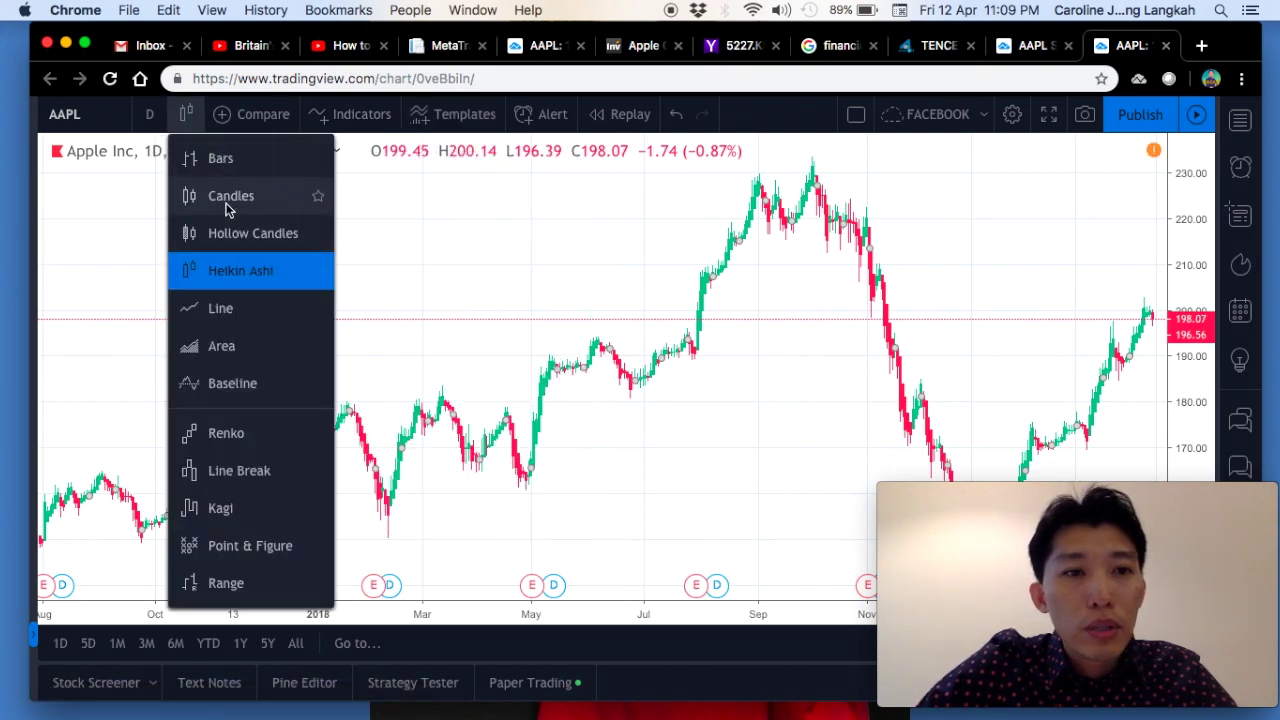
{"action": "left_click", "coordinate": [230, 318]}
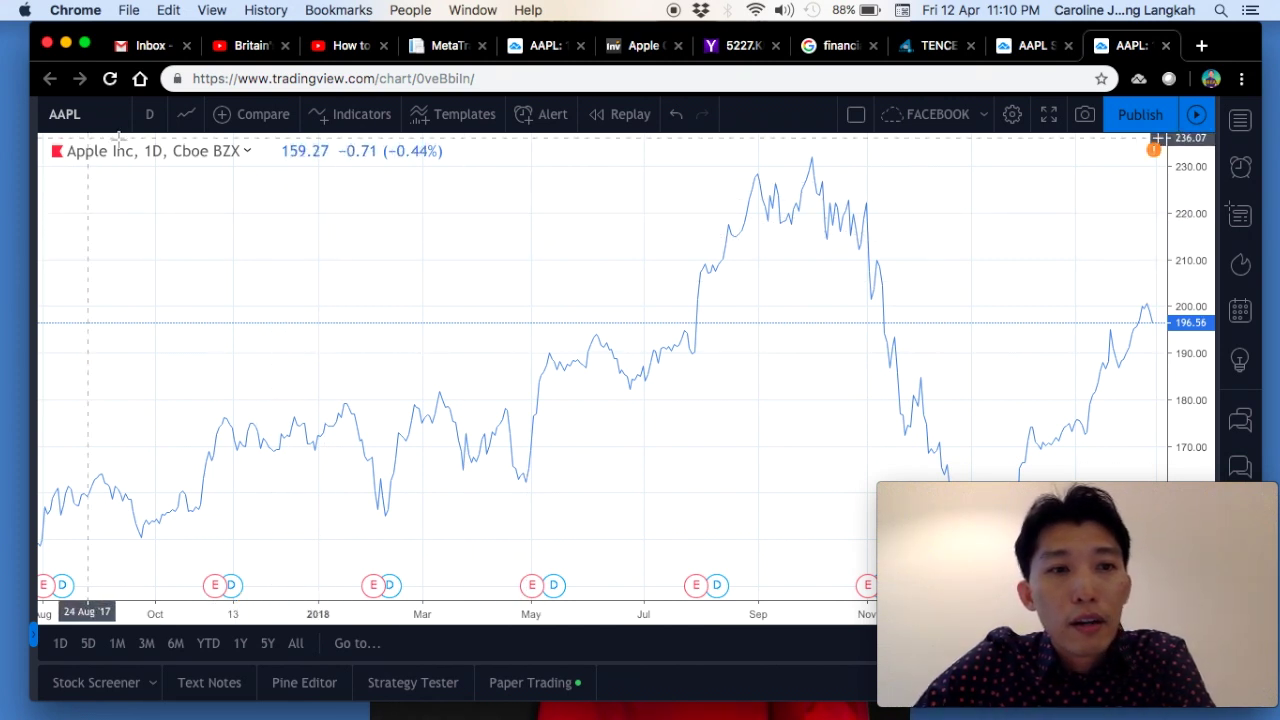
Step: Search indicators for 'moving' and add Moving Average Exponential three times
{"action": "left_click", "coordinate": [332, 118]}
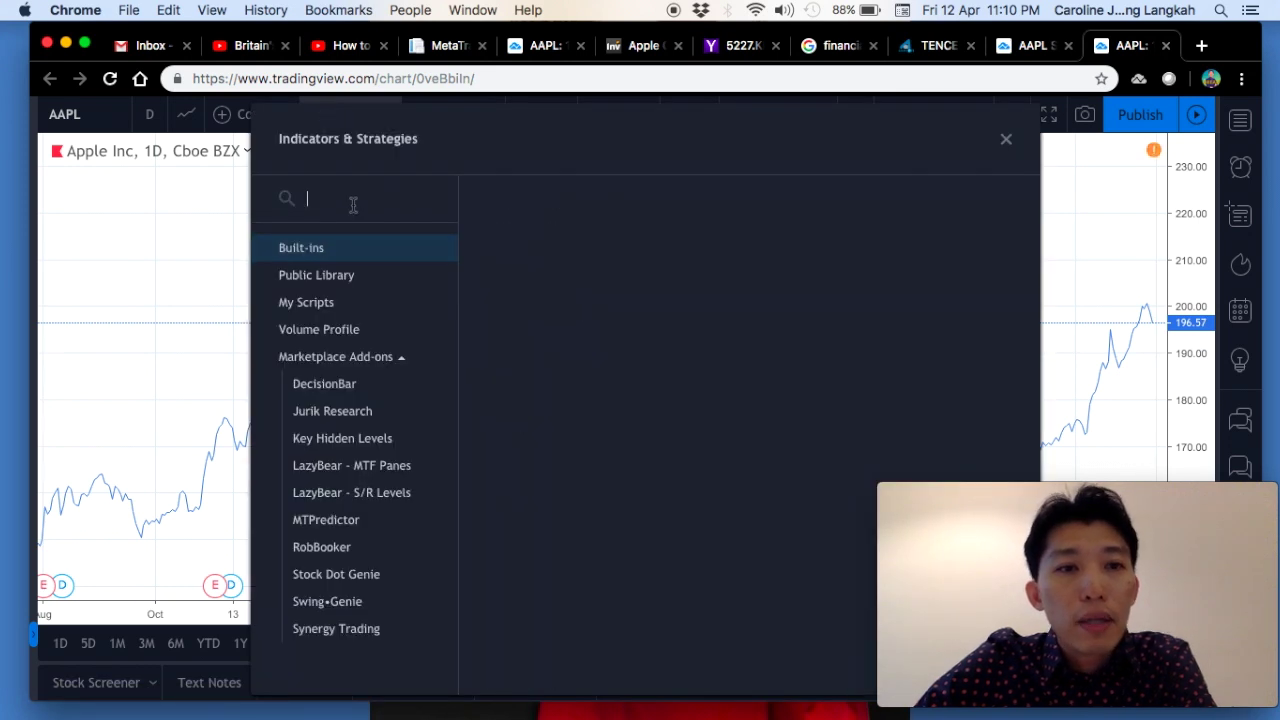
{"action": "type", "text": "moving"}
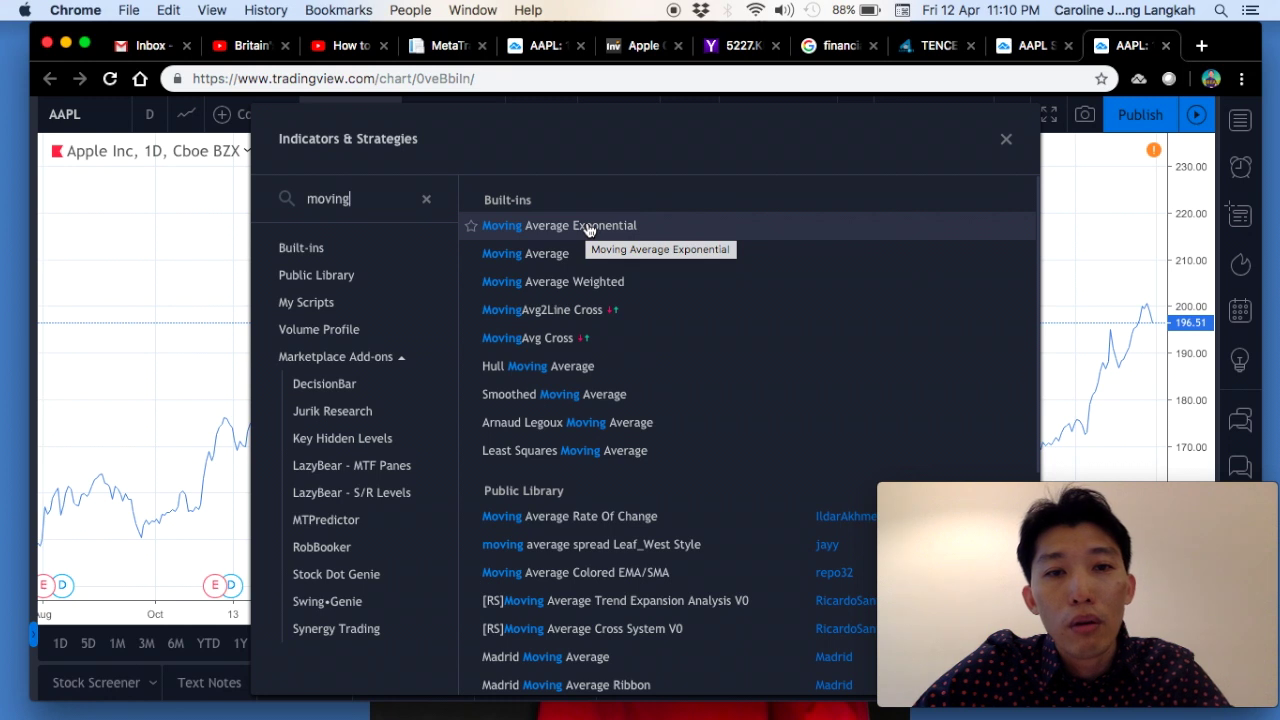
{"action": "left_click", "coordinate": [588, 230]}
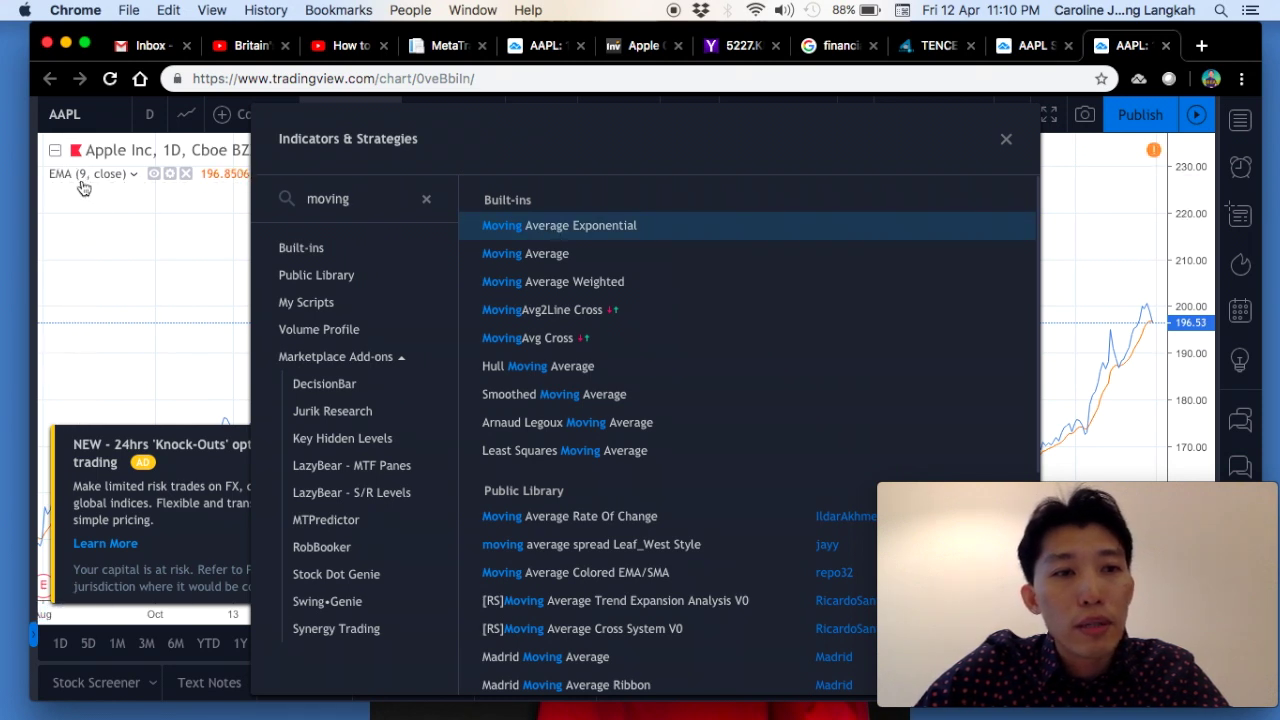
{"action": "left_click", "coordinate": [603, 229]}
{"action": "left_click", "coordinate": [601, 229]}
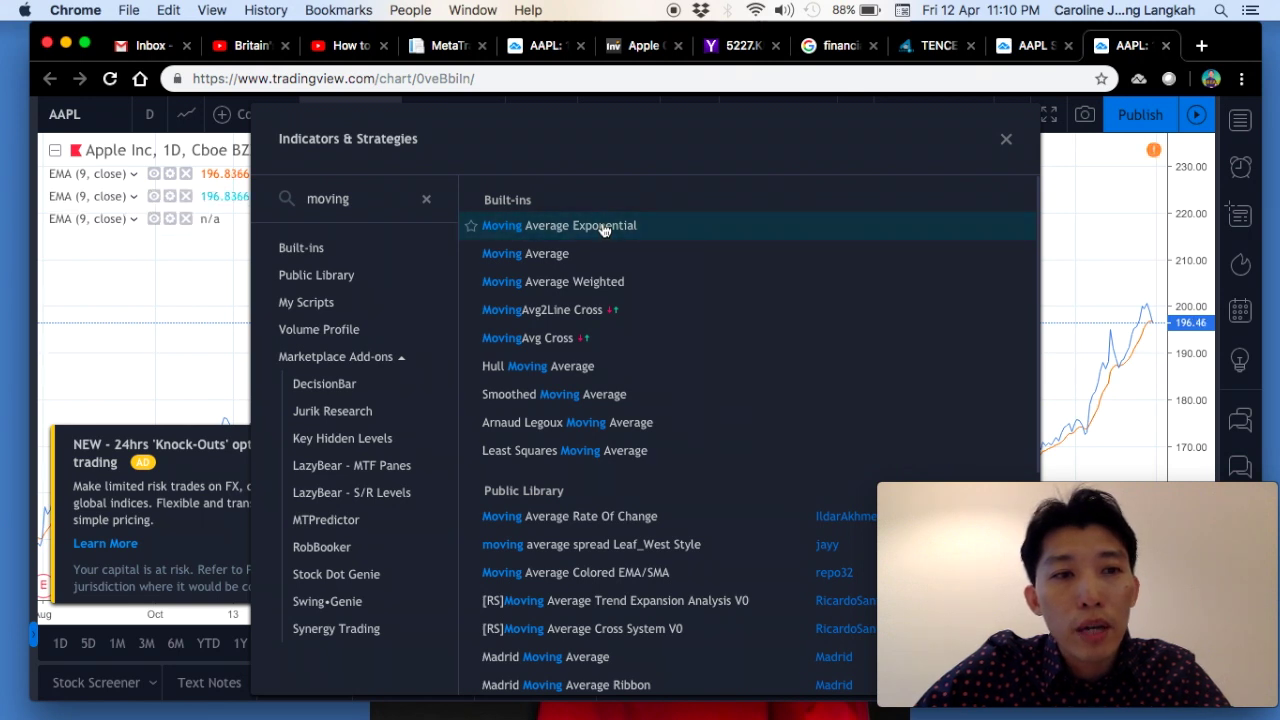
{"action": "left_click", "coordinate": [1006, 142]}
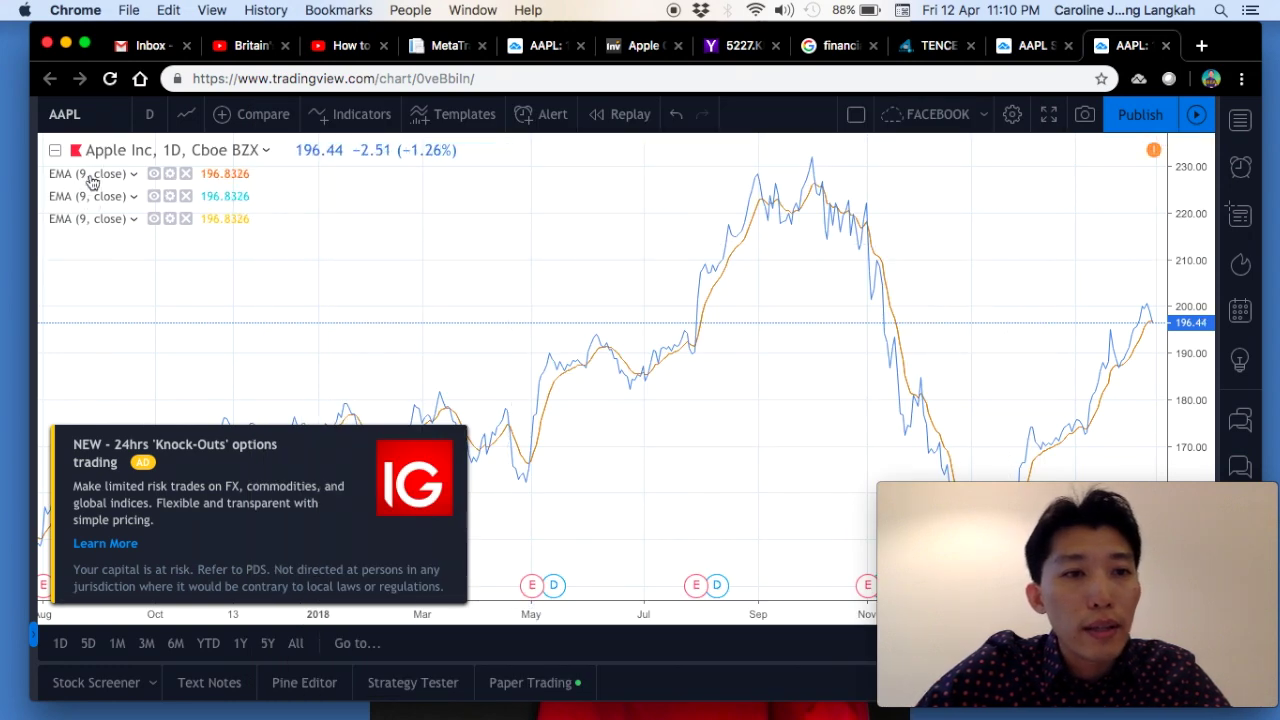
Step: Give the first EMA (EMA 50) a dark blue line
{"action": "left_click", "coordinate": [170, 175]}
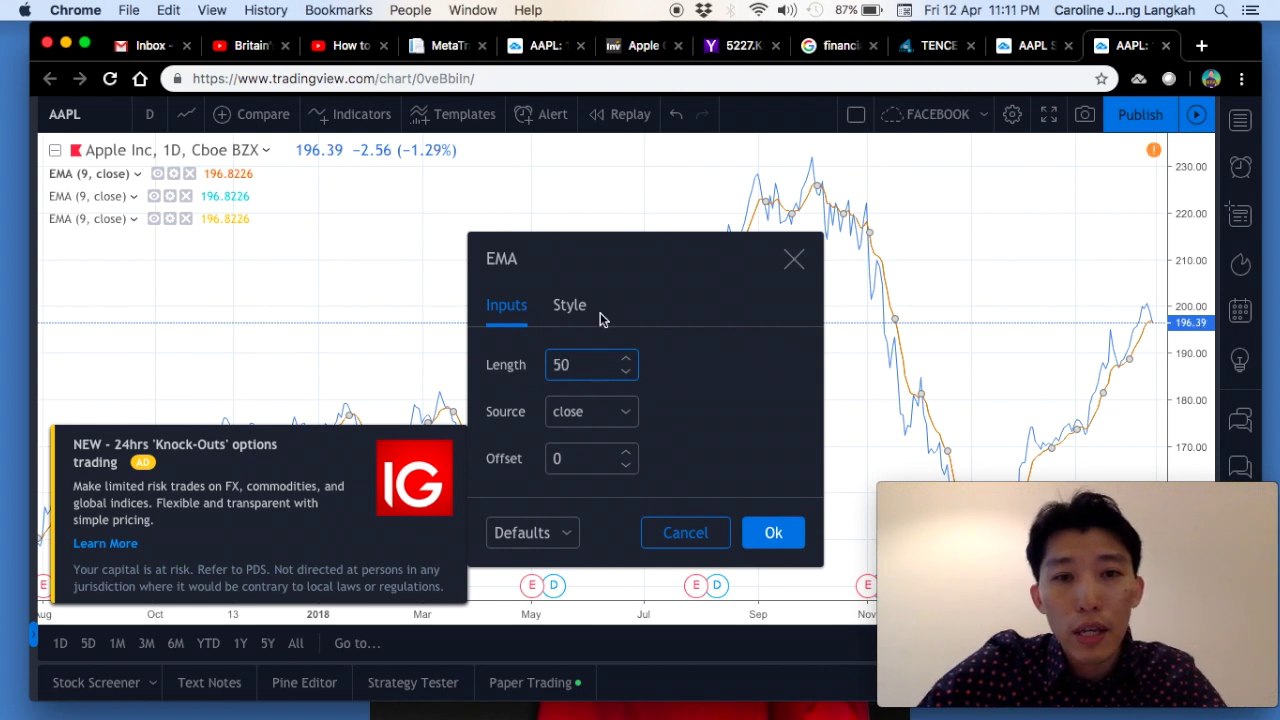
{"action": "left_click", "coordinate": [570, 305]}
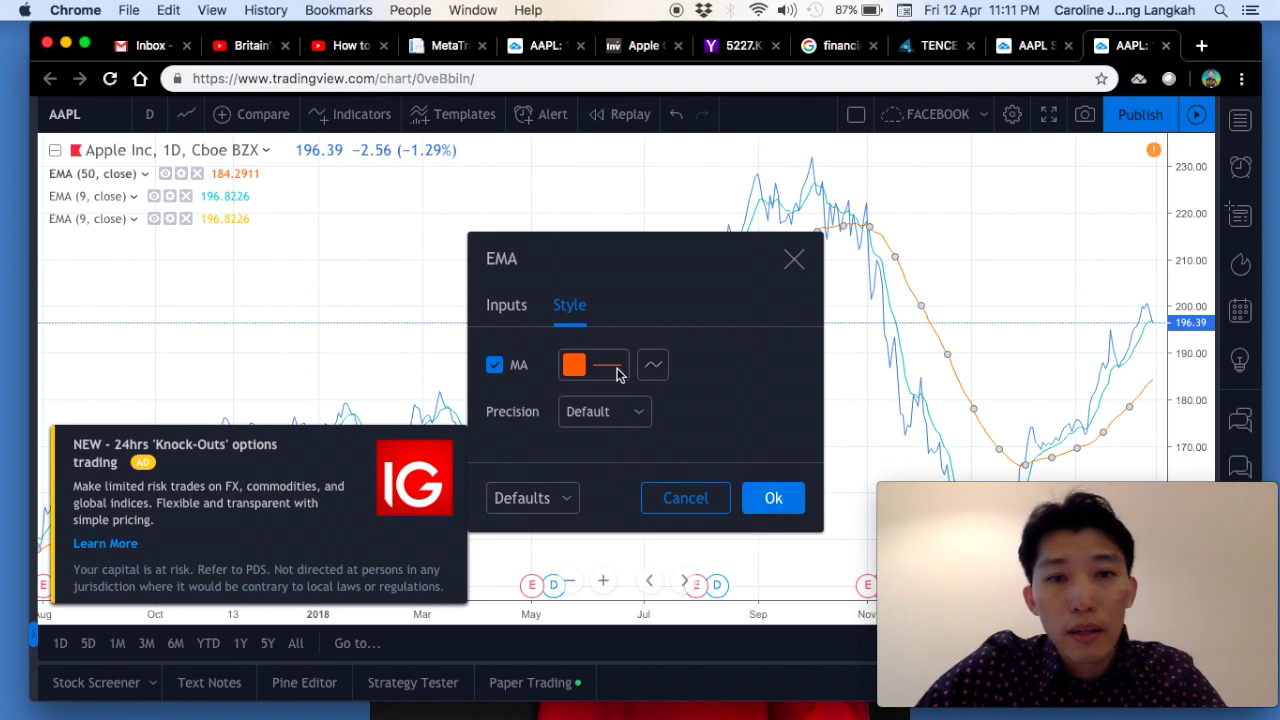
{"action": "left_click", "coordinate": [610, 372]}
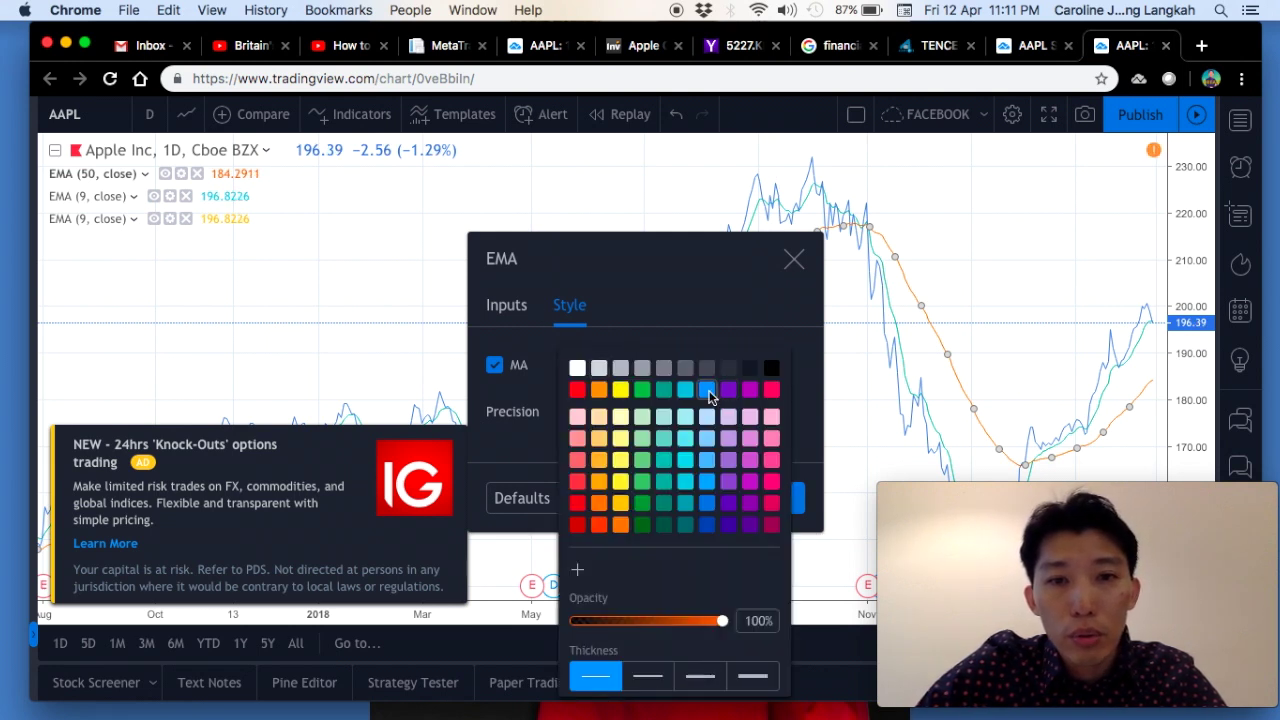
{"action": "left_click", "coordinate": [707, 527]}
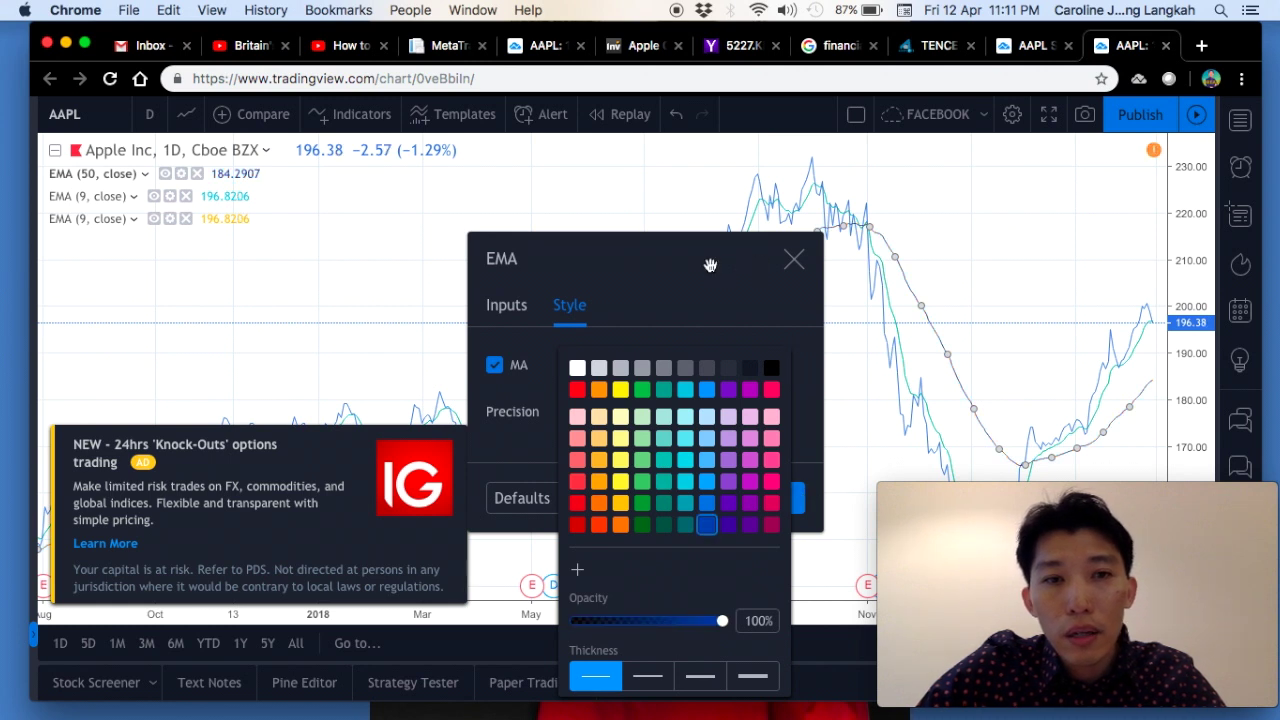
{"action": "left_click", "coordinate": [710, 265]}
{"action": "left_click", "coordinate": [770, 497]}
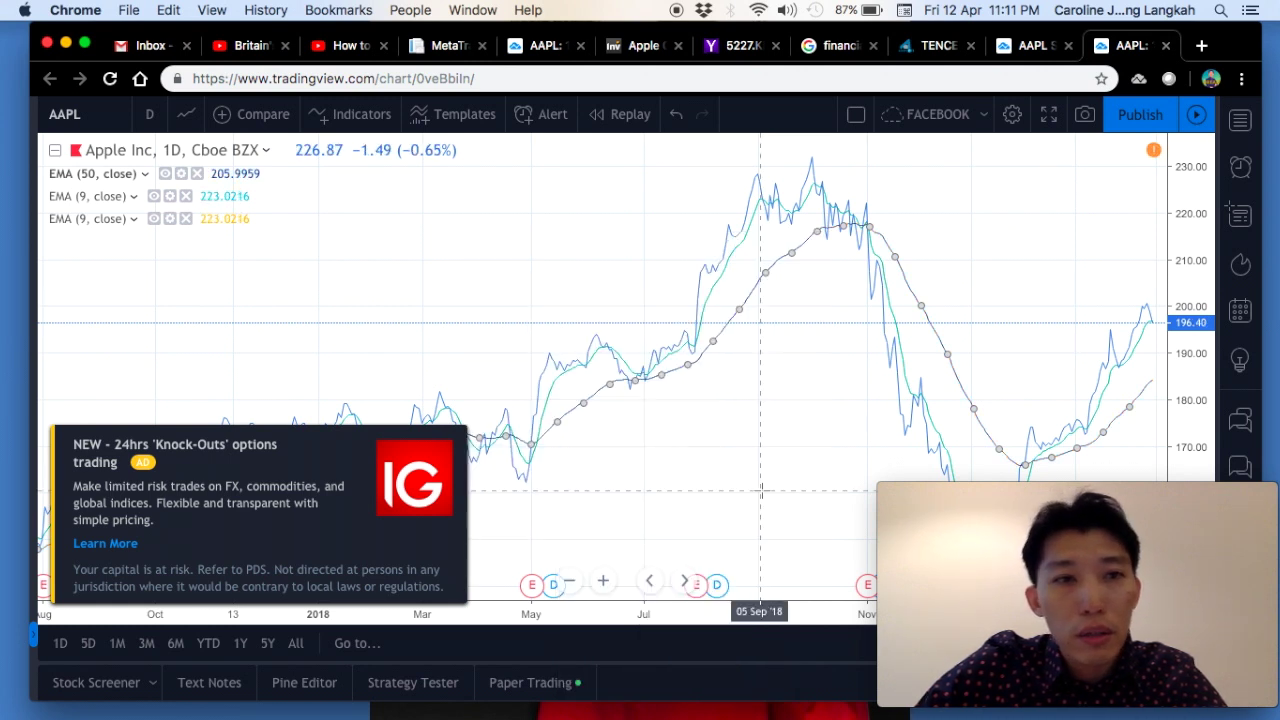
Step: Colour the second EMA orange and set its length to 150
{"action": "left_click", "coordinate": [170, 196]}
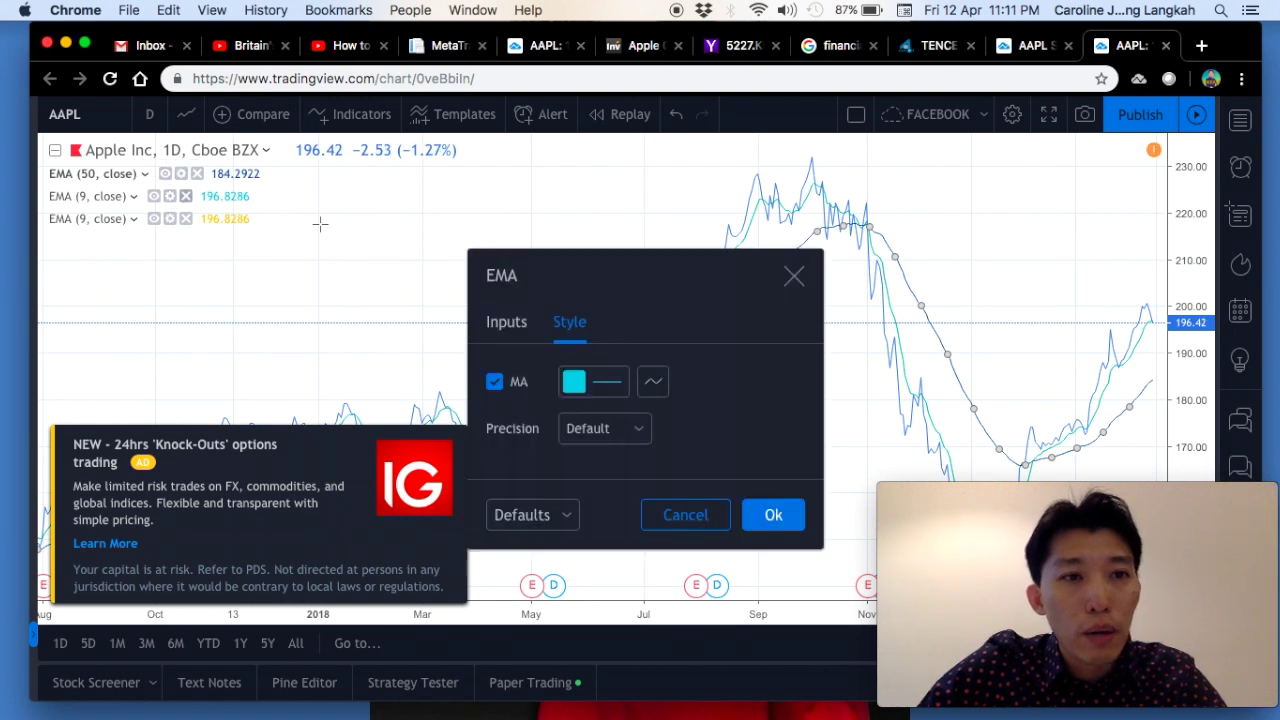
{"action": "left_click", "coordinate": [604, 388]}
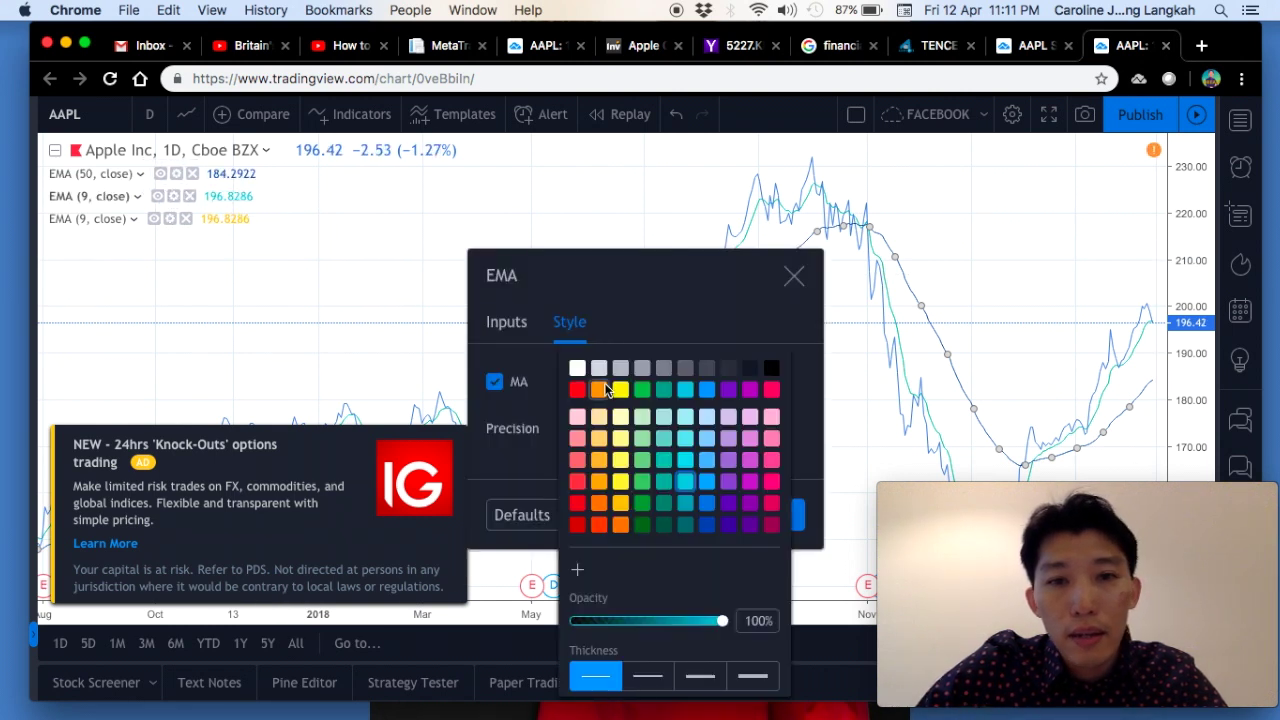
{"action": "left_click", "coordinate": [598, 388]}
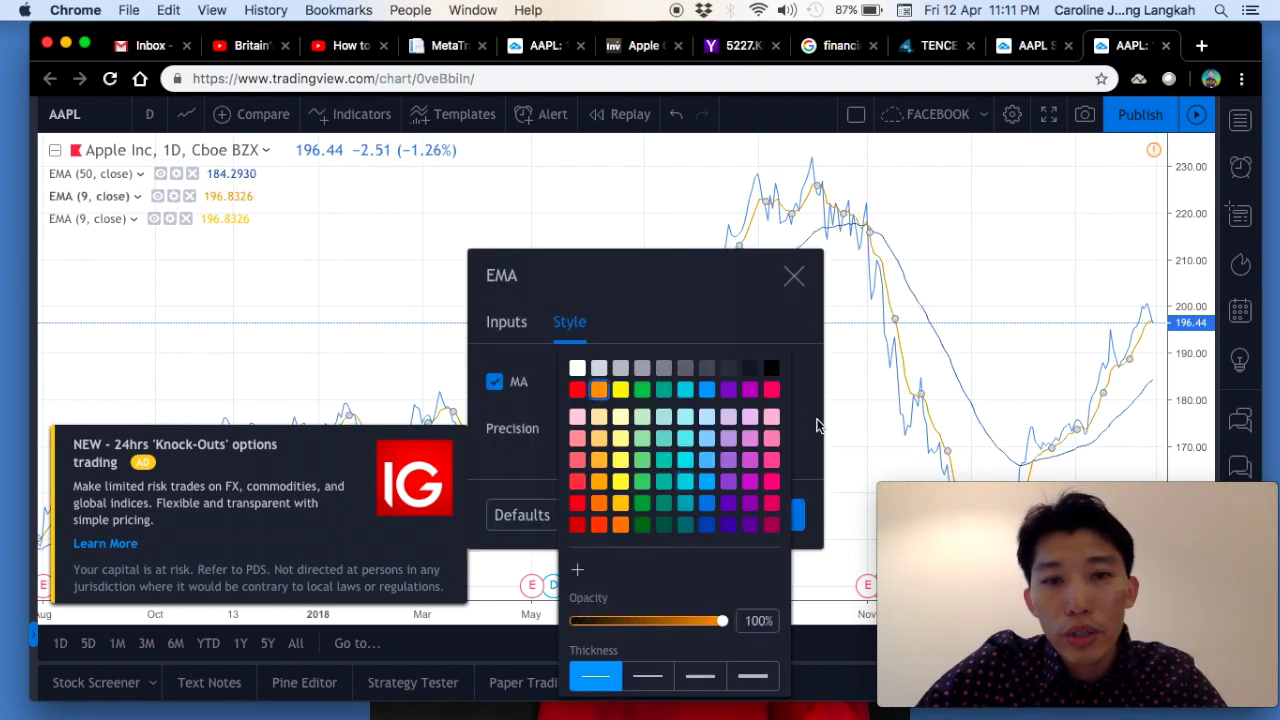
{"action": "left_click", "coordinate": [798, 513]}
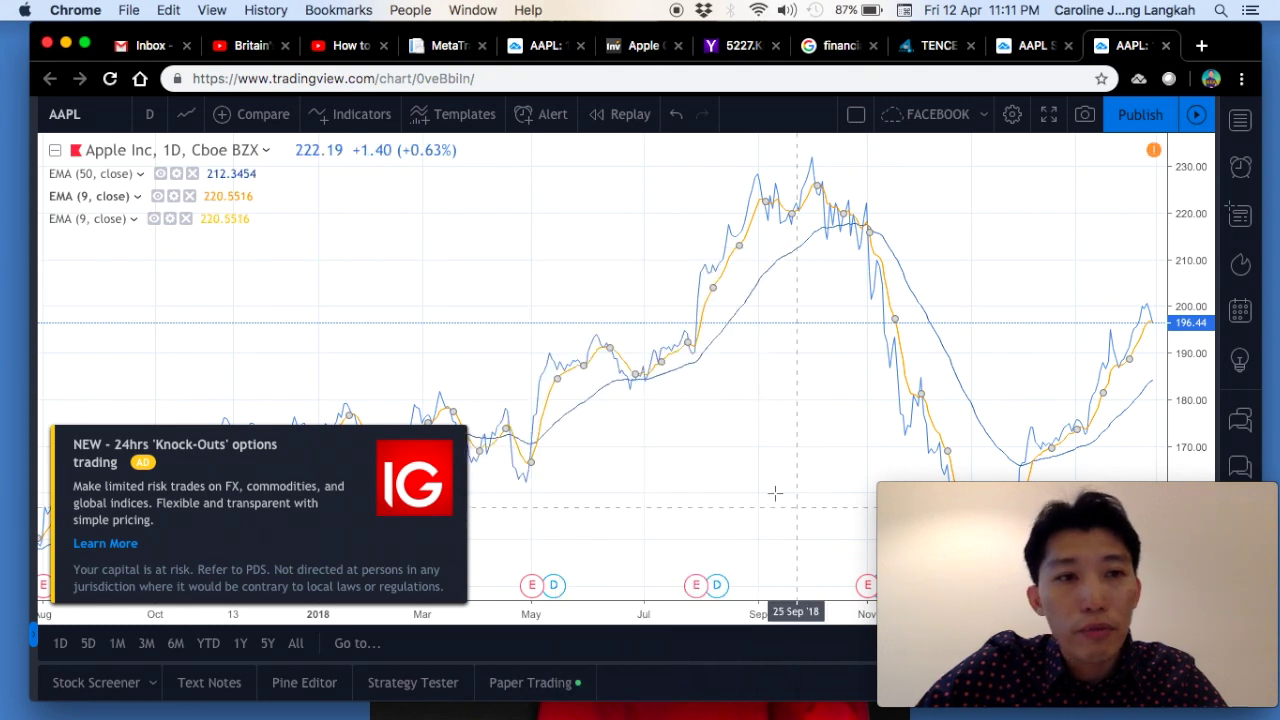
{"action": "left_click", "coordinate": [171, 219]}
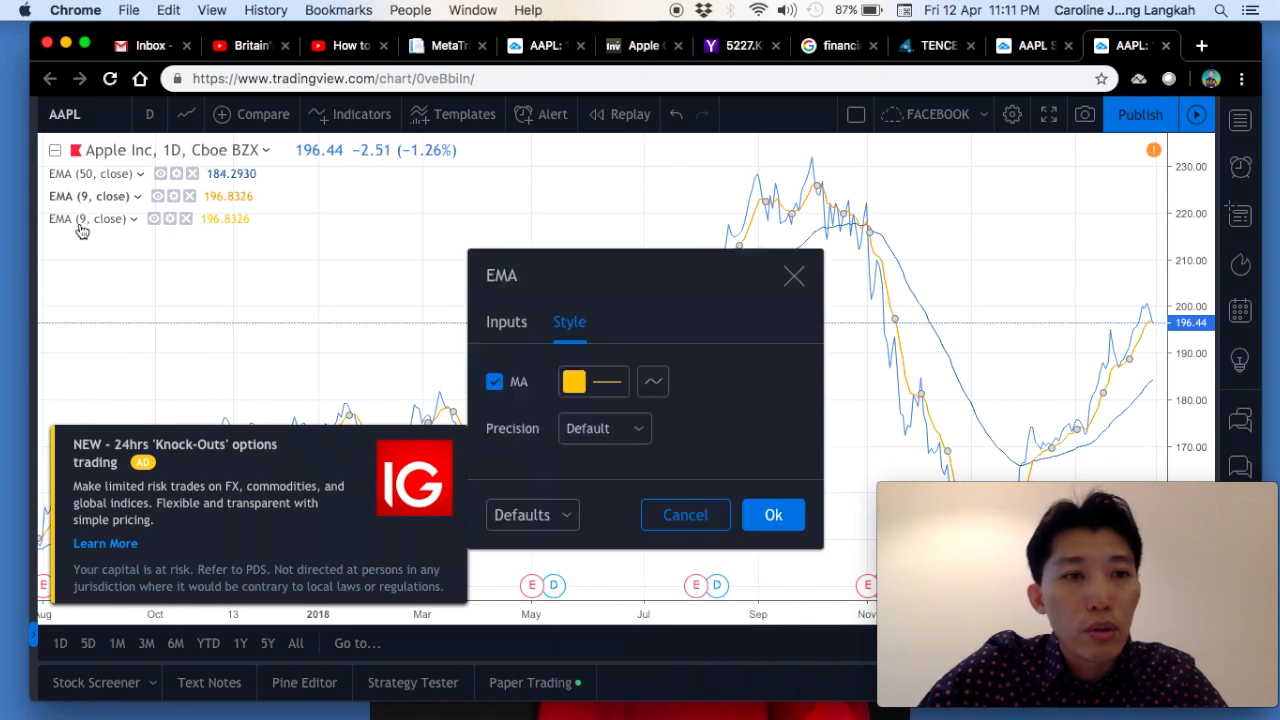
{"action": "left_click", "coordinate": [168, 198]}
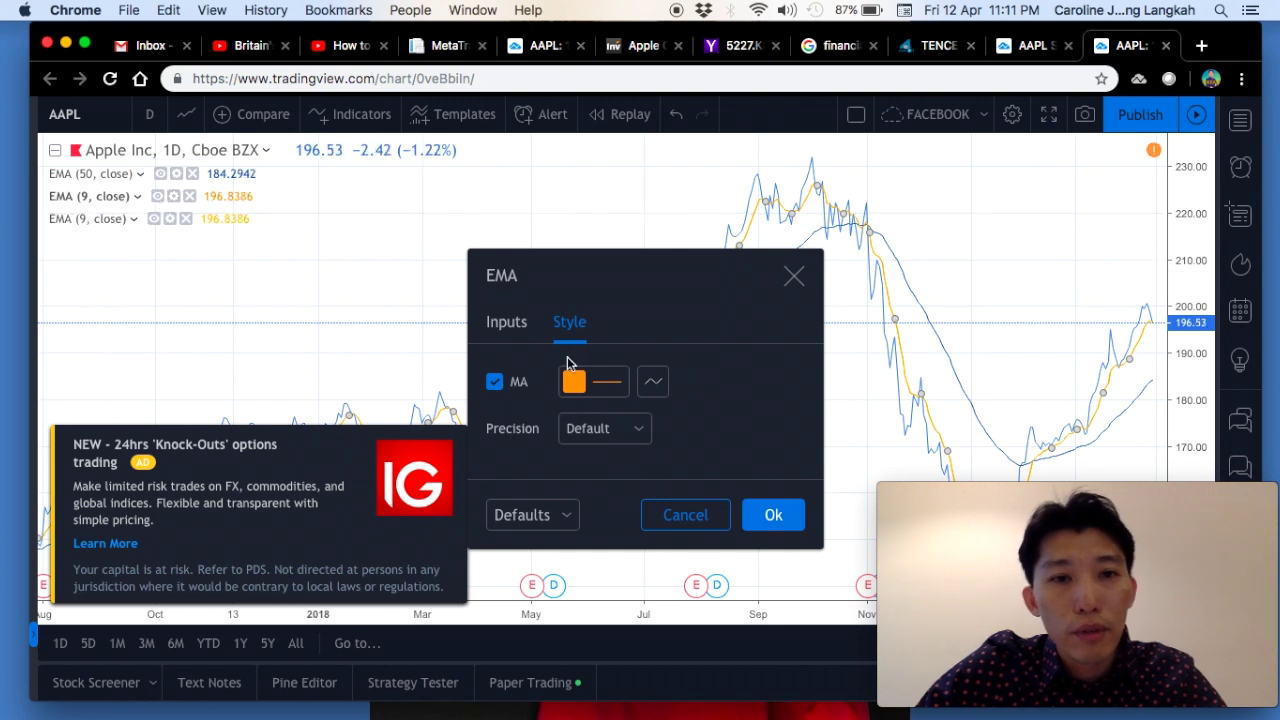
{"action": "left_click", "coordinate": [510, 325]}
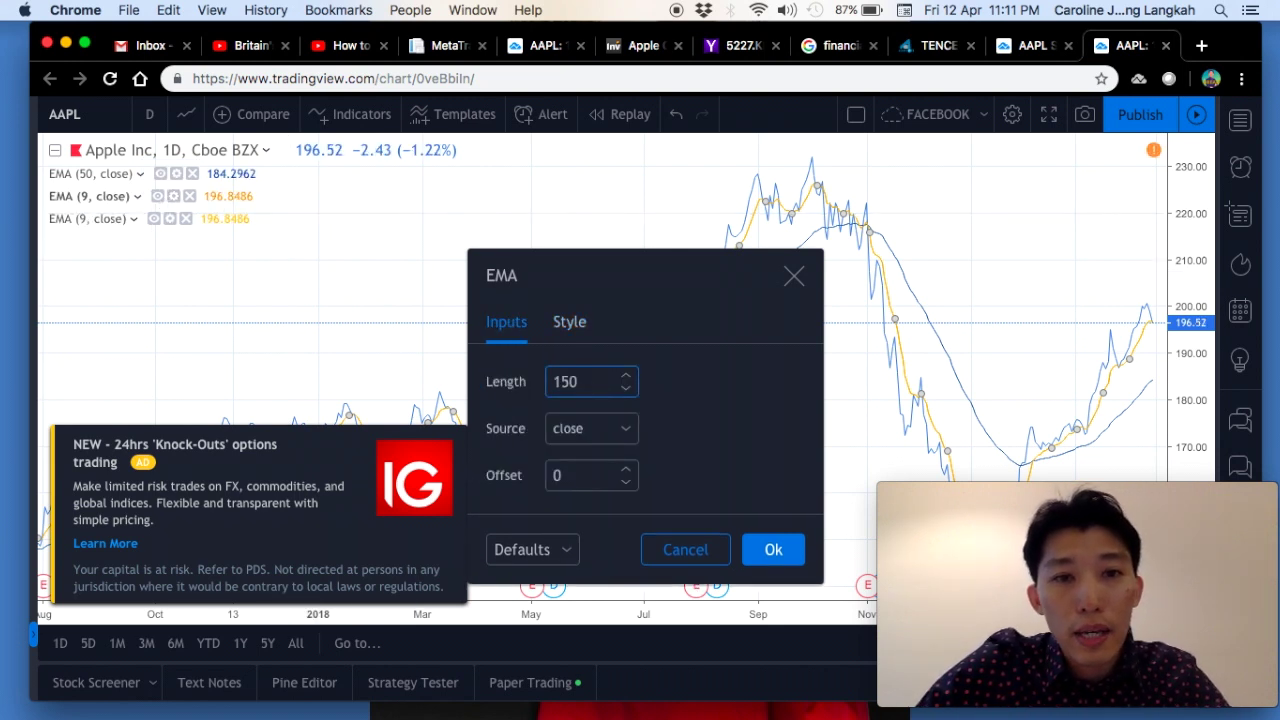
{"action": "left_click", "coordinate": [766, 549]}
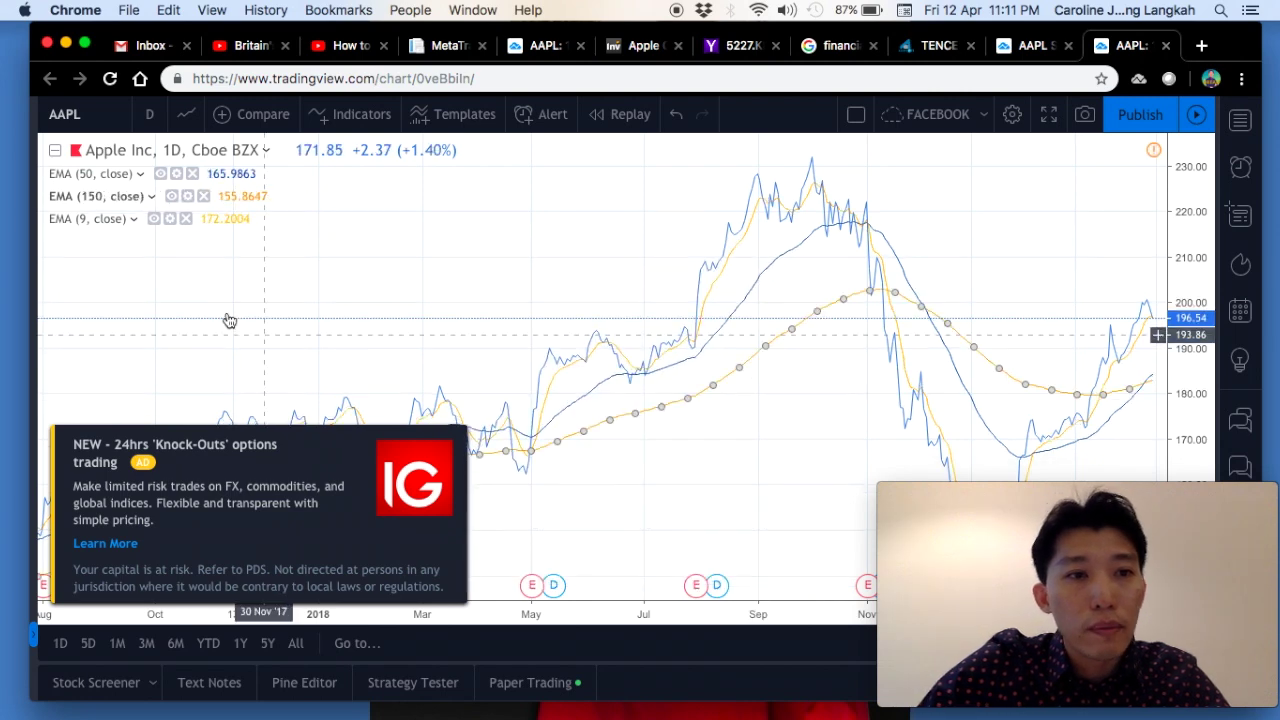
Step: Change the EMA 9 to length 200 with a pink-red line
{"action": "left_click", "coordinate": [169, 222]}
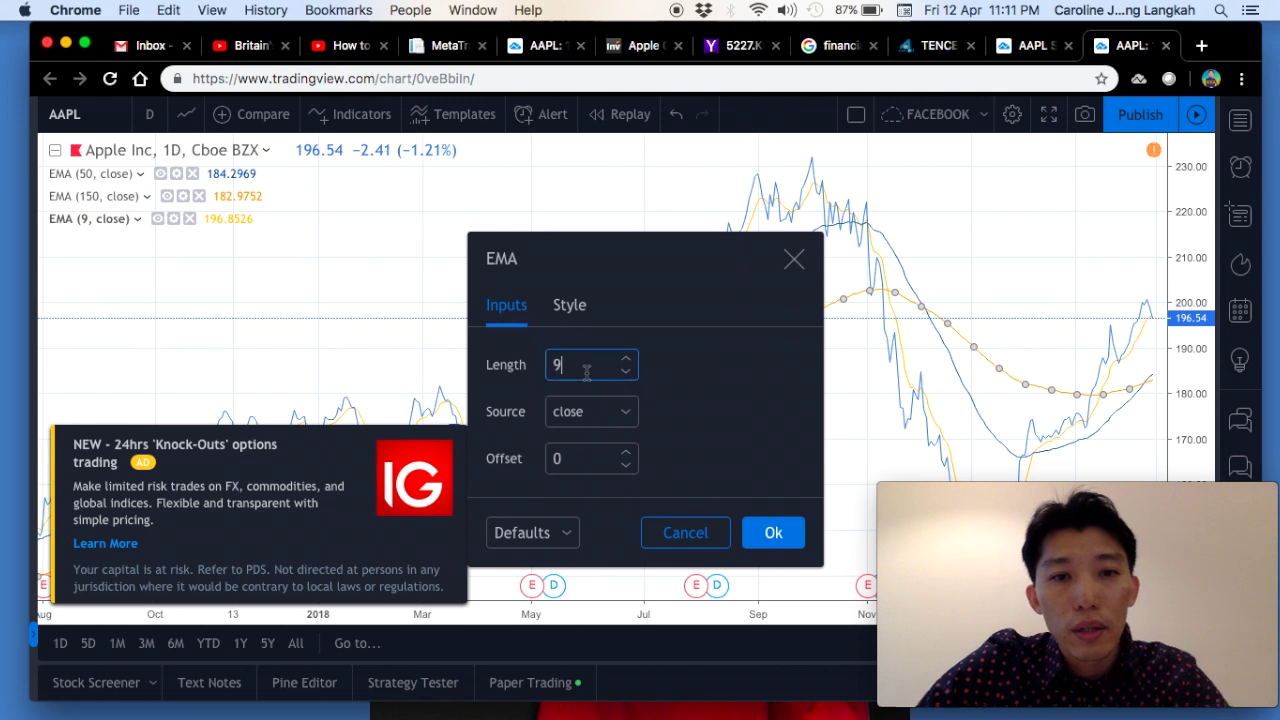
{"action": "key", "text": "BackSpace"}
{"action": "type", "text": "200"}
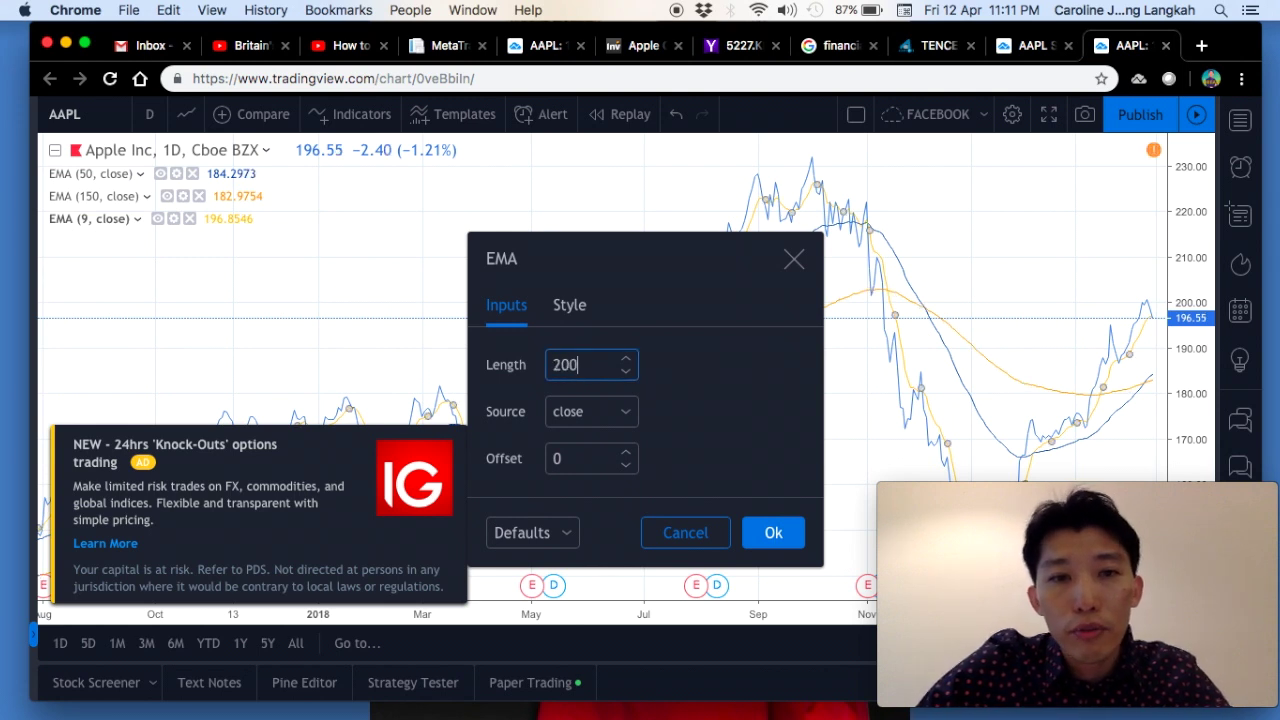
{"action": "left_click", "coordinate": [572, 303]}
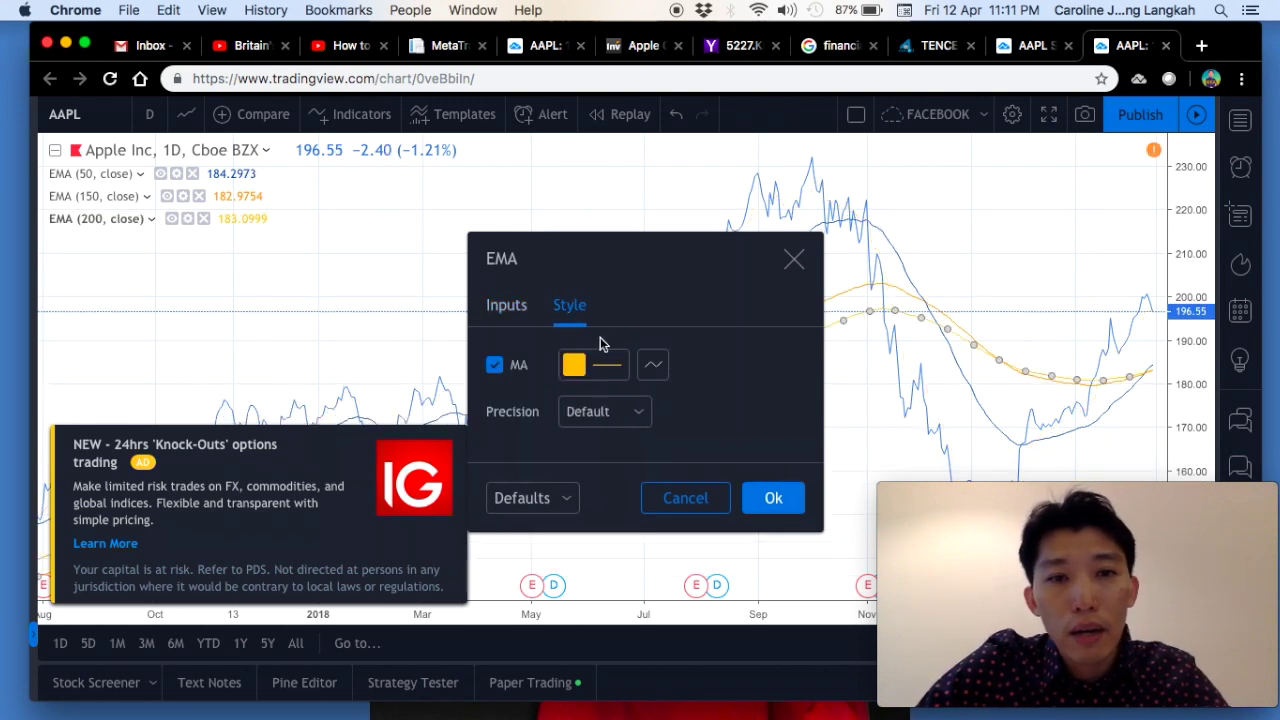
{"action": "left_click", "coordinate": [604, 369]}
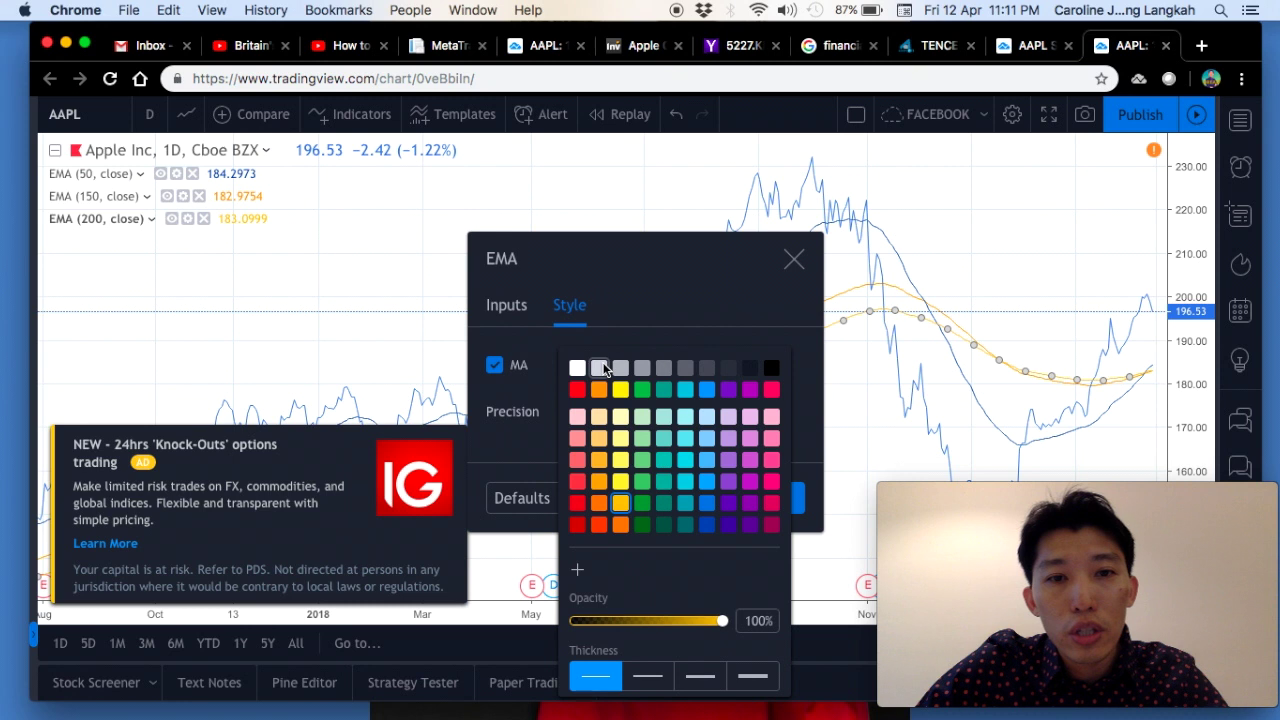
{"action": "left_click", "coordinate": [771, 390]}
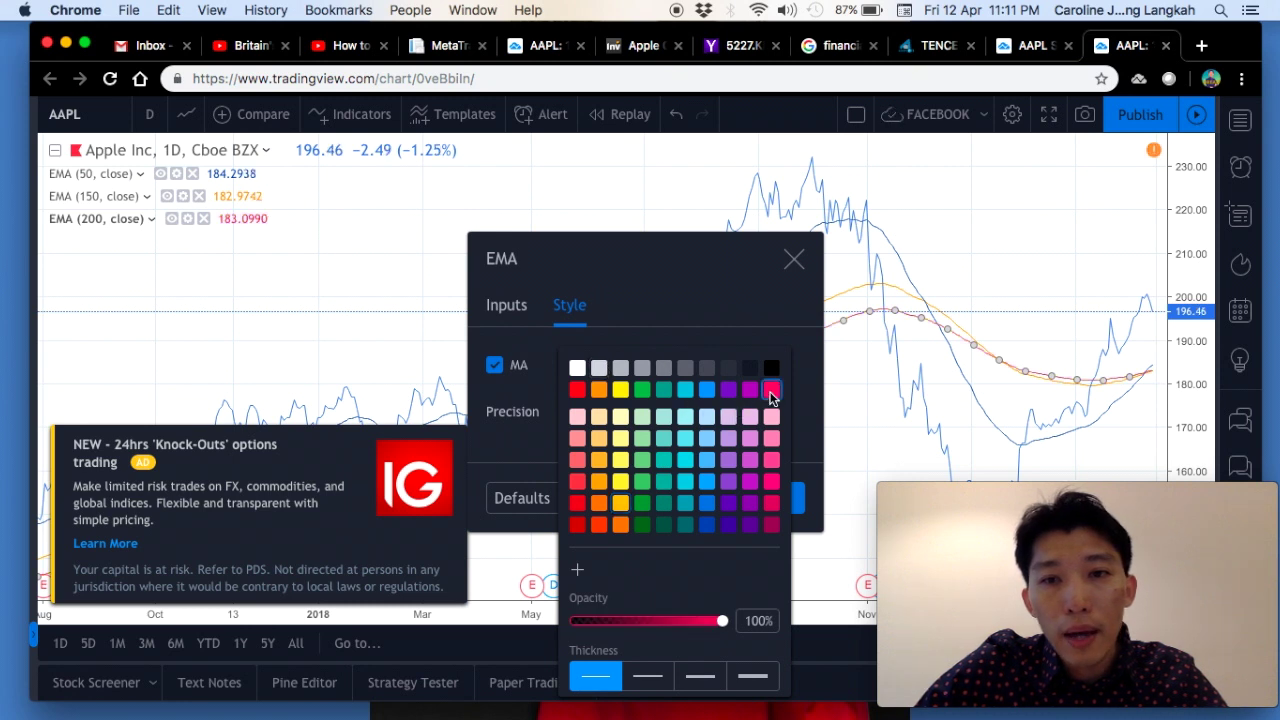
{"action": "left_click", "coordinate": [796, 336]}
{"action": "left_click", "coordinate": [776, 500]}
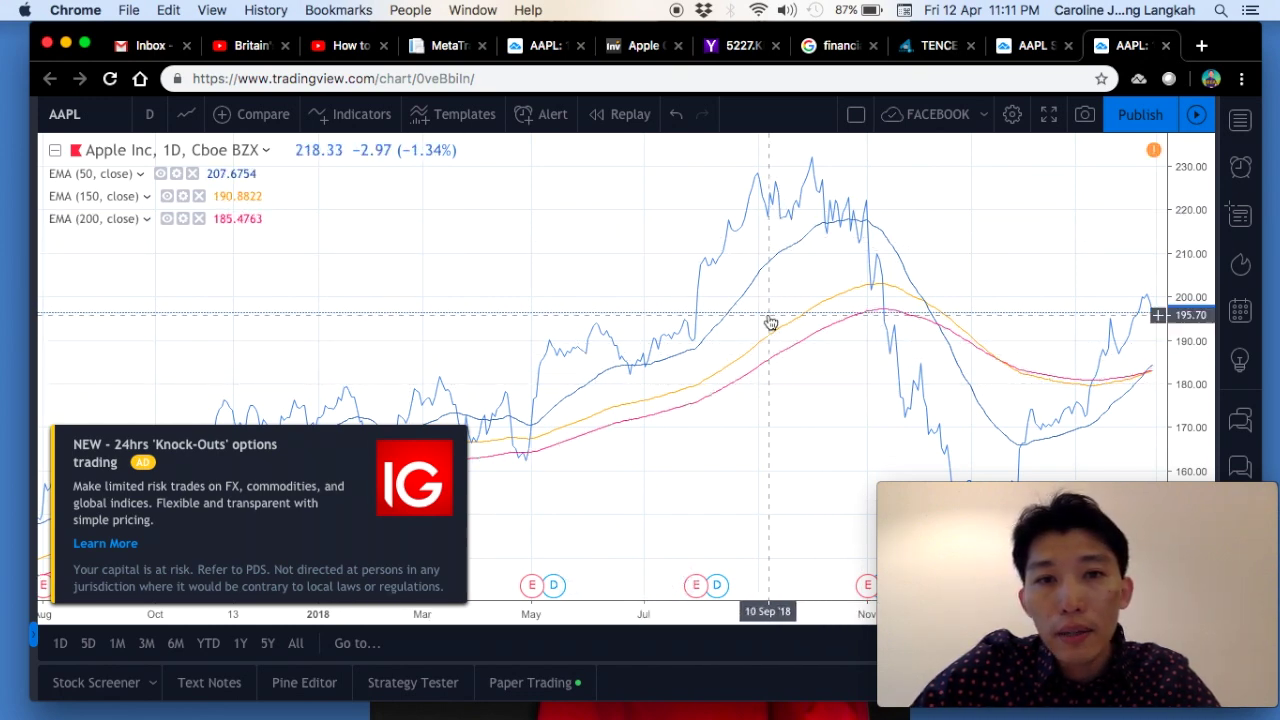
Step: Switch the AAPL chart style to Candles
{"action": "left_click", "coordinate": [327, 117]}
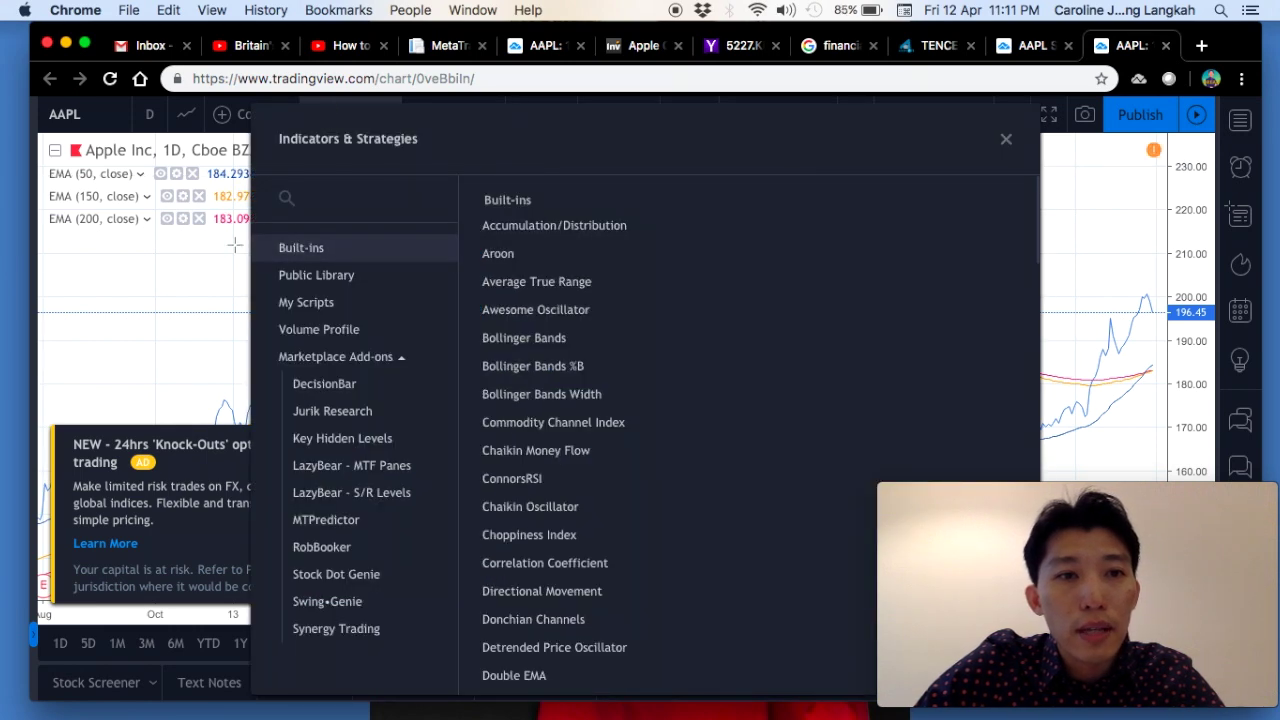
{"action": "left_click", "coordinate": [180, 317]}
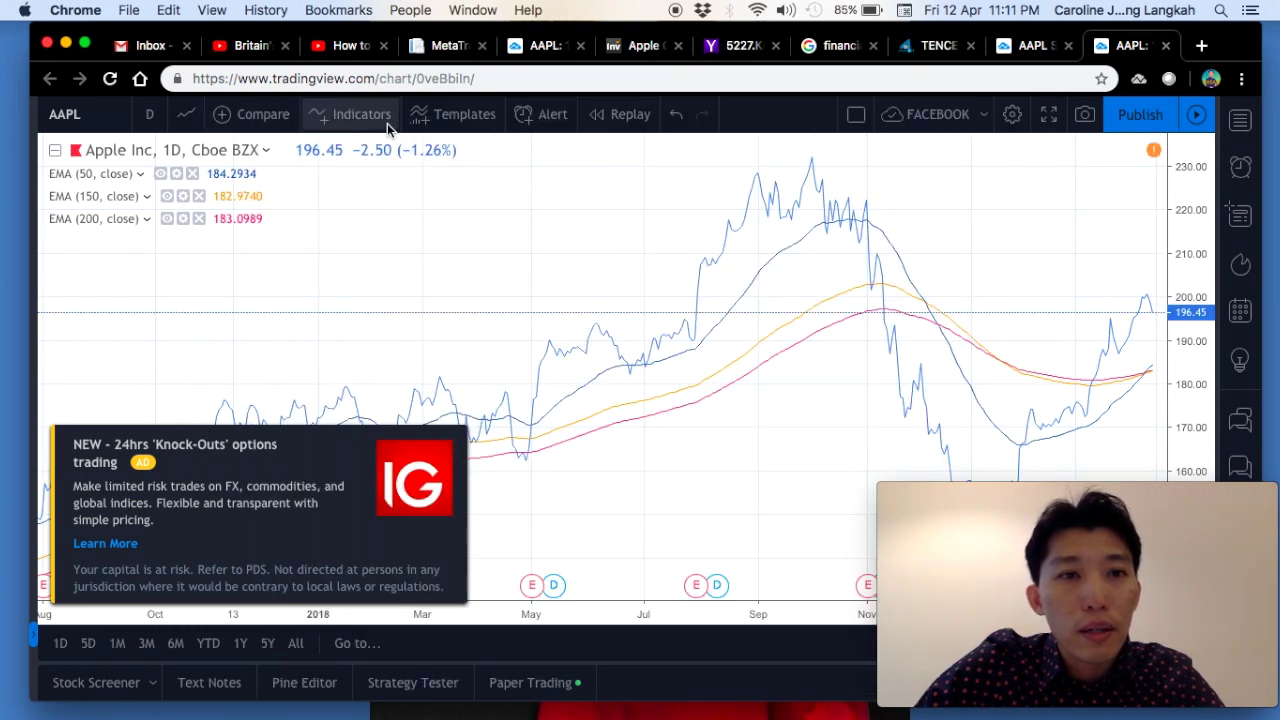
{"action": "left_click", "coordinate": [187, 120]}
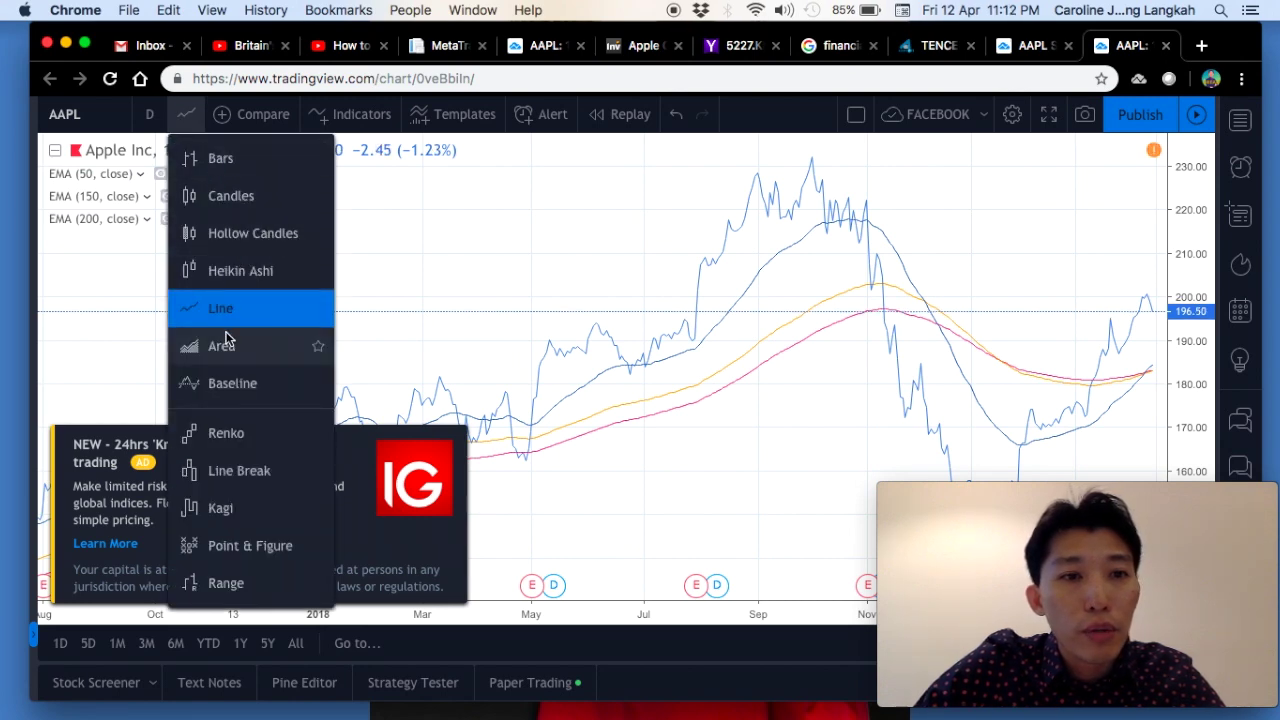
{"action": "left_click", "coordinate": [232, 197]}
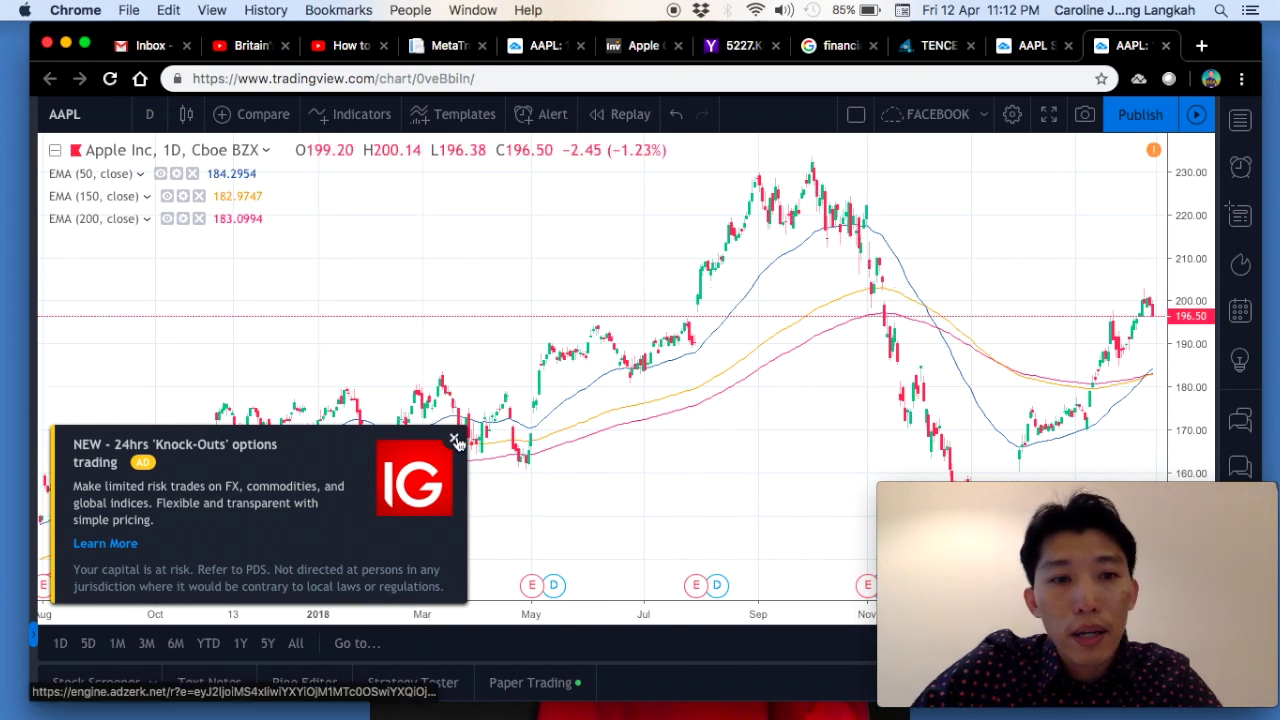
Step: Dismiss the IG ad with Hide for now and zoom out to a wider date range
{"action": "left_click", "coordinate": [456, 441]}
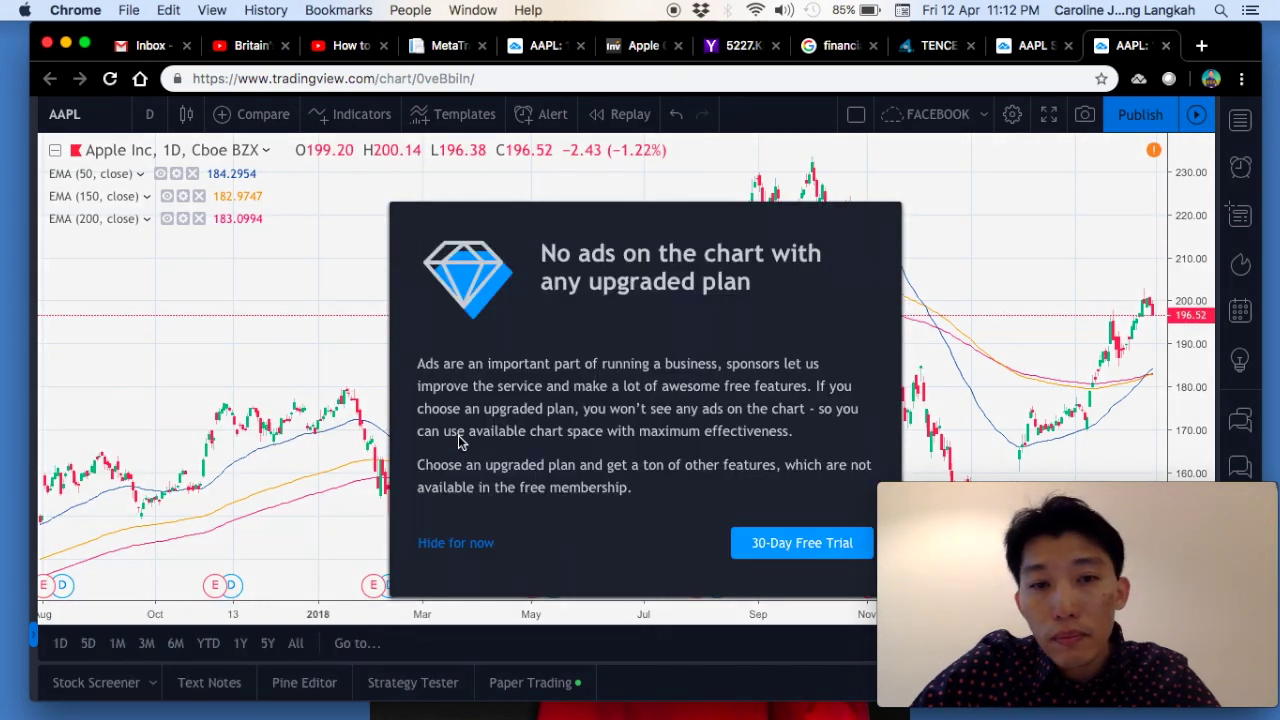
{"action": "left_click", "coordinate": [477, 548]}
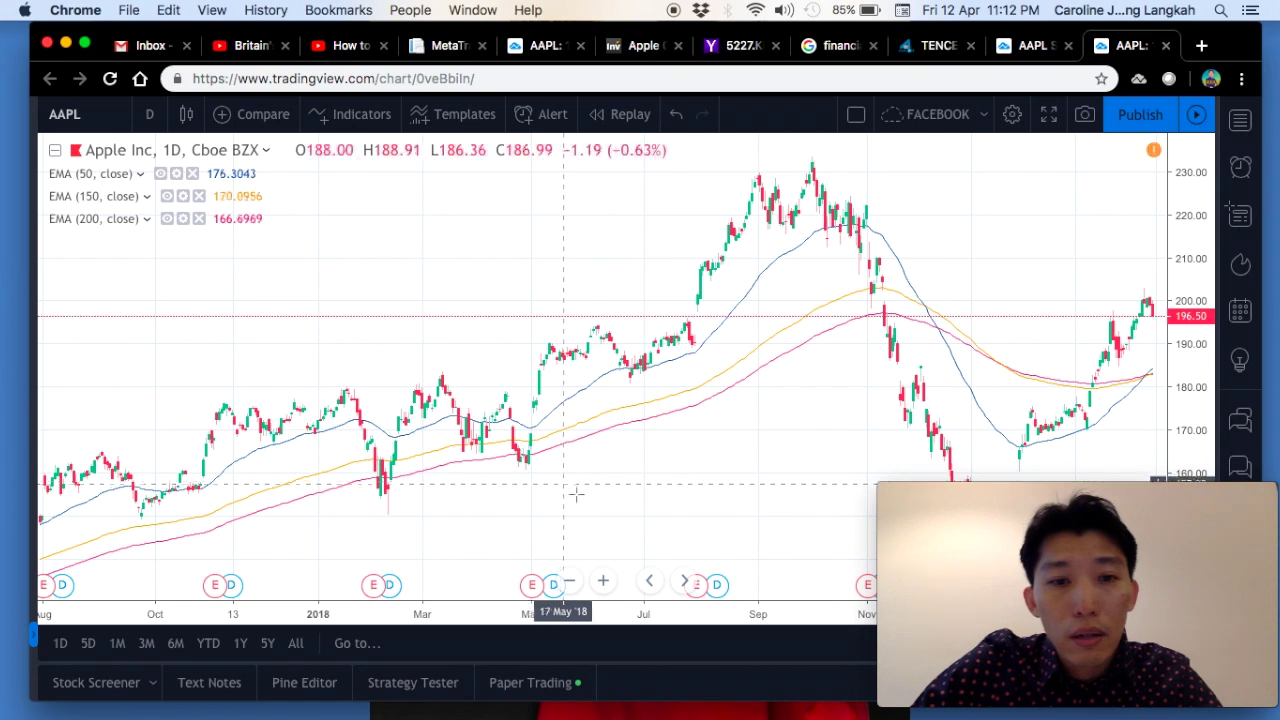
{"action": "mouse_move", "coordinate": [570, 583]}
{"action": "left_click", "coordinate": [571, 582]}
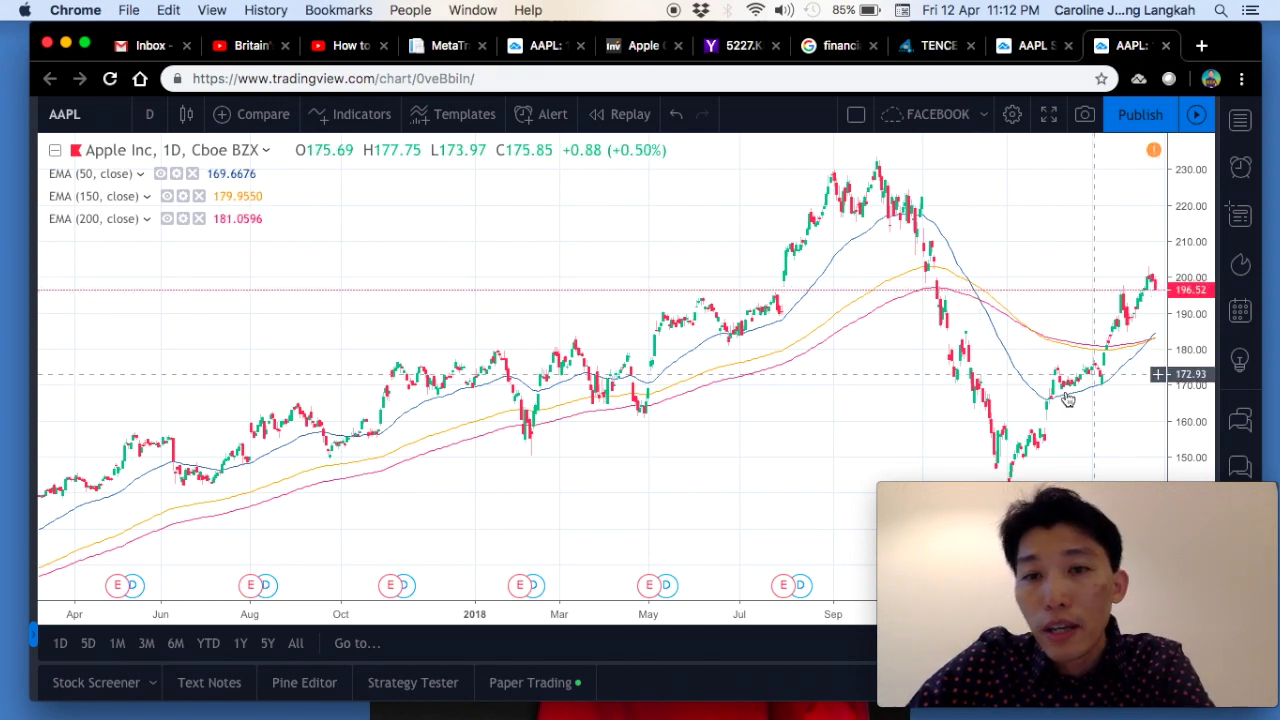
{"action": "mouse_move", "coordinate": [1038, 490]}
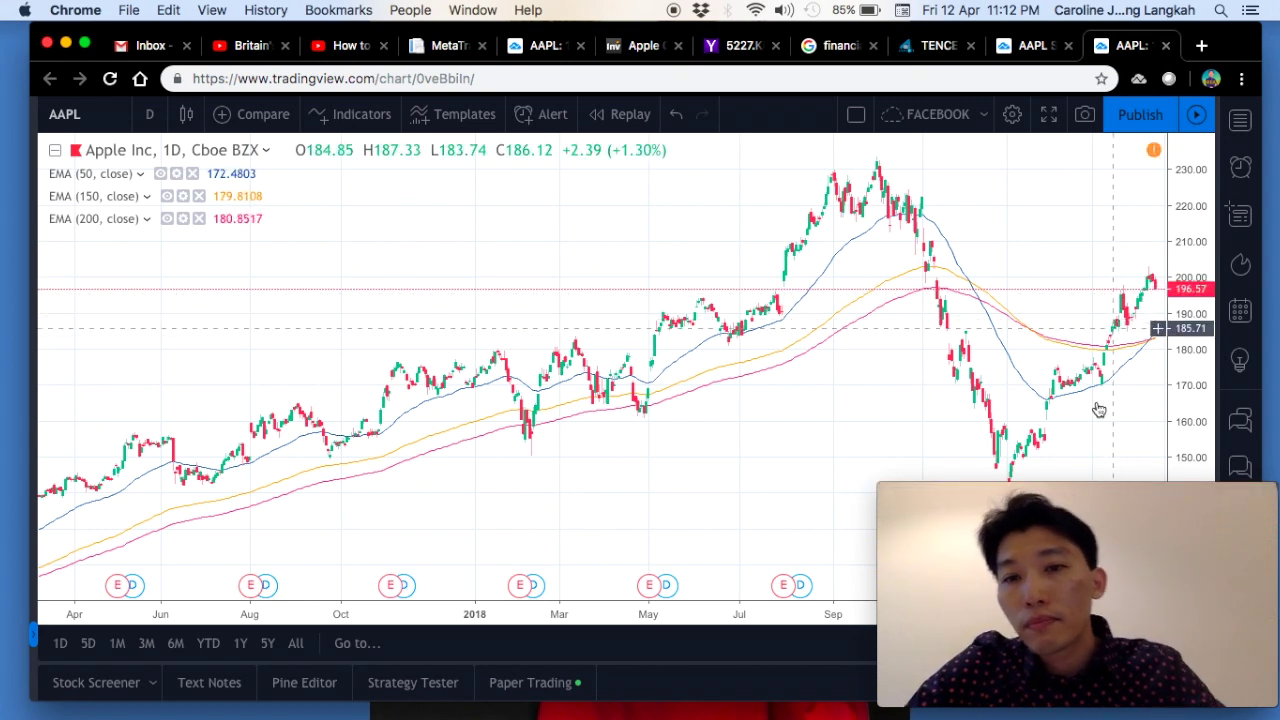
{"action": "left_click_drag", "start_coordinate": [1070, 492], "coordinate": [233, 440]}
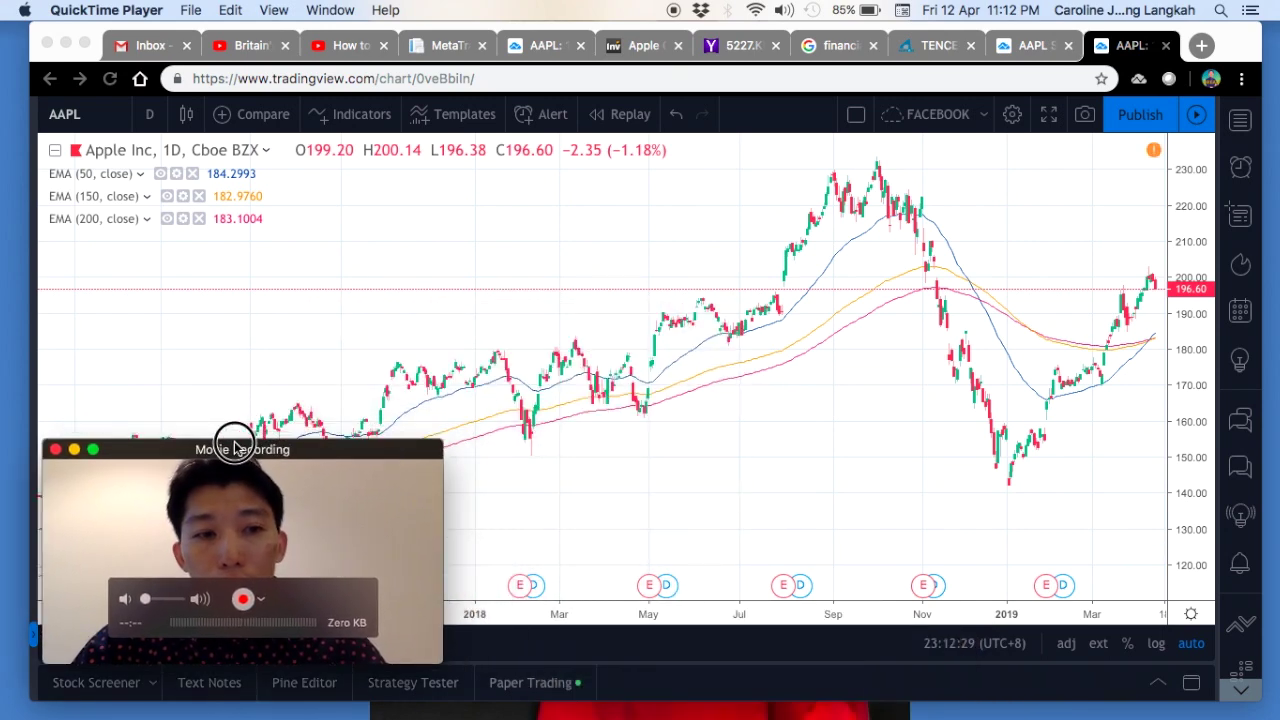
{"action": "left_click", "coordinate": [1105, 502]}
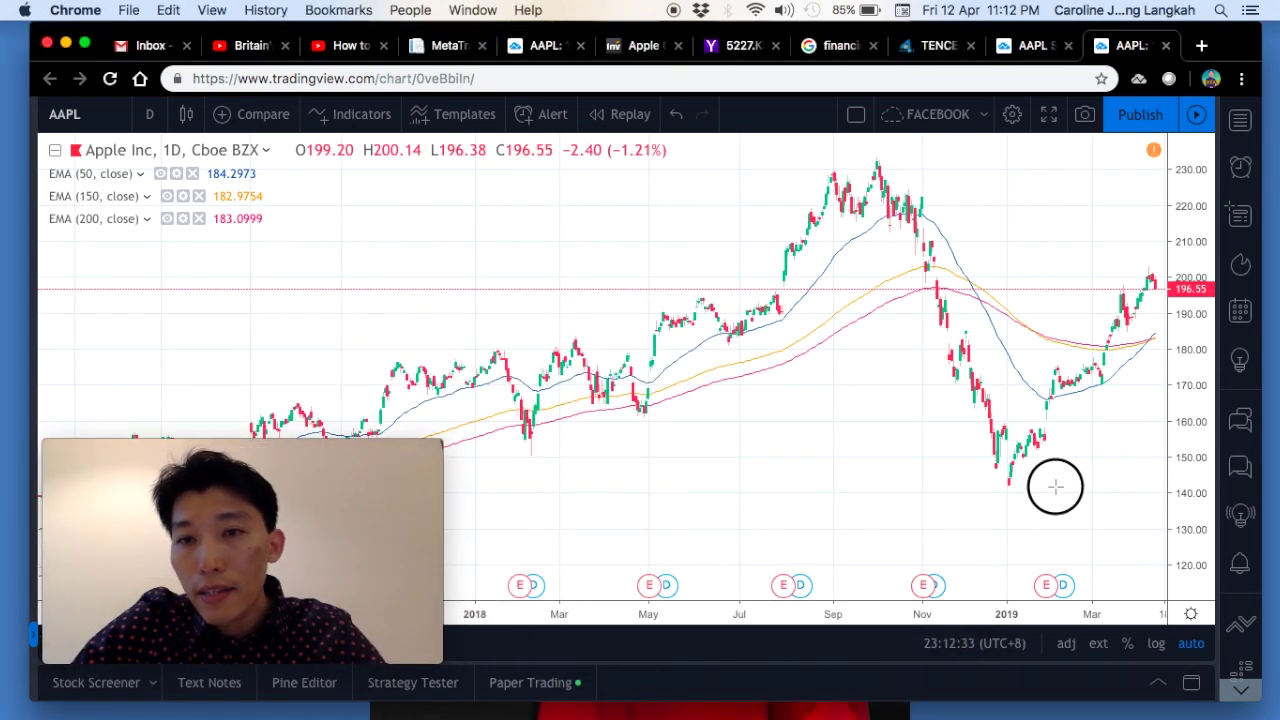
{"action": "mouse_move", "coordinate": [922, 451]}
{"action": "left_mouse_down"}
{"action": "mouse_move", "coordinate": [877, 449]}
{"action": "mouse_move", "coordinate": [920, 446]}
{"action": "left_mouse_up"}
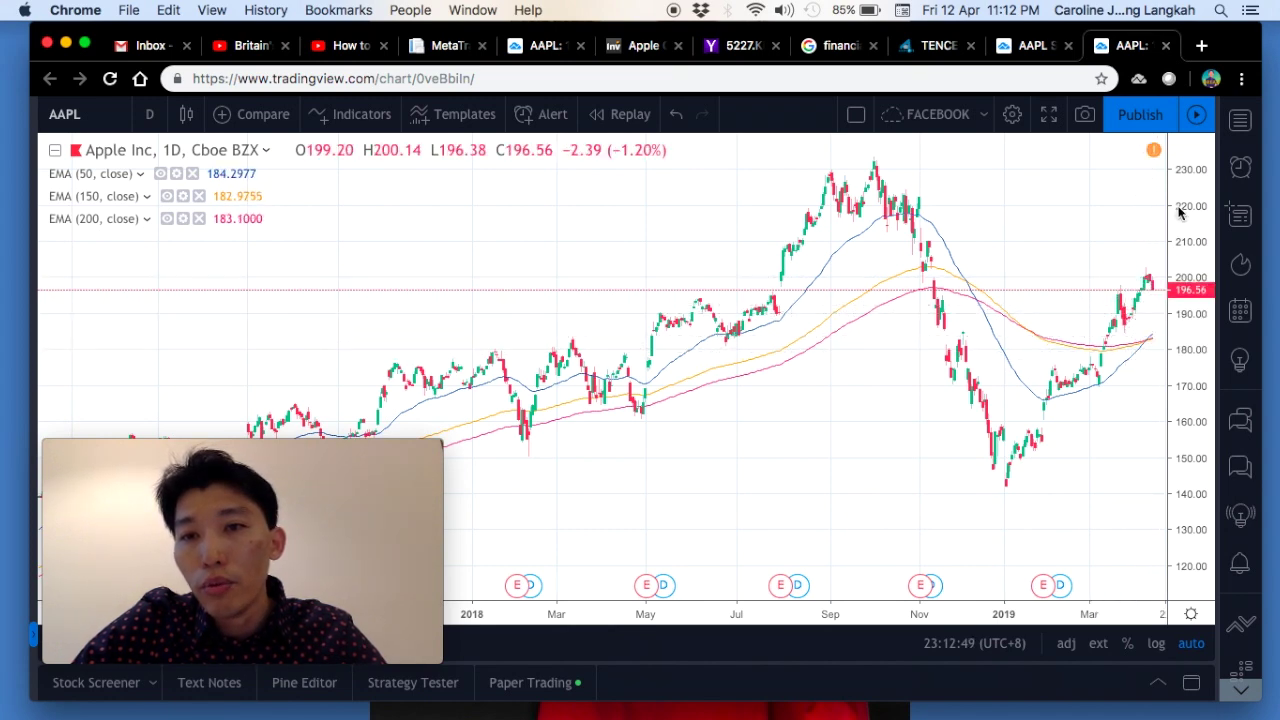
{"action": "mouse_move", "coordinate": [284, 450]}
{"action": "left_click_drag", "start_coordinate": [284, 450], "coordinate": [1055, 465]}
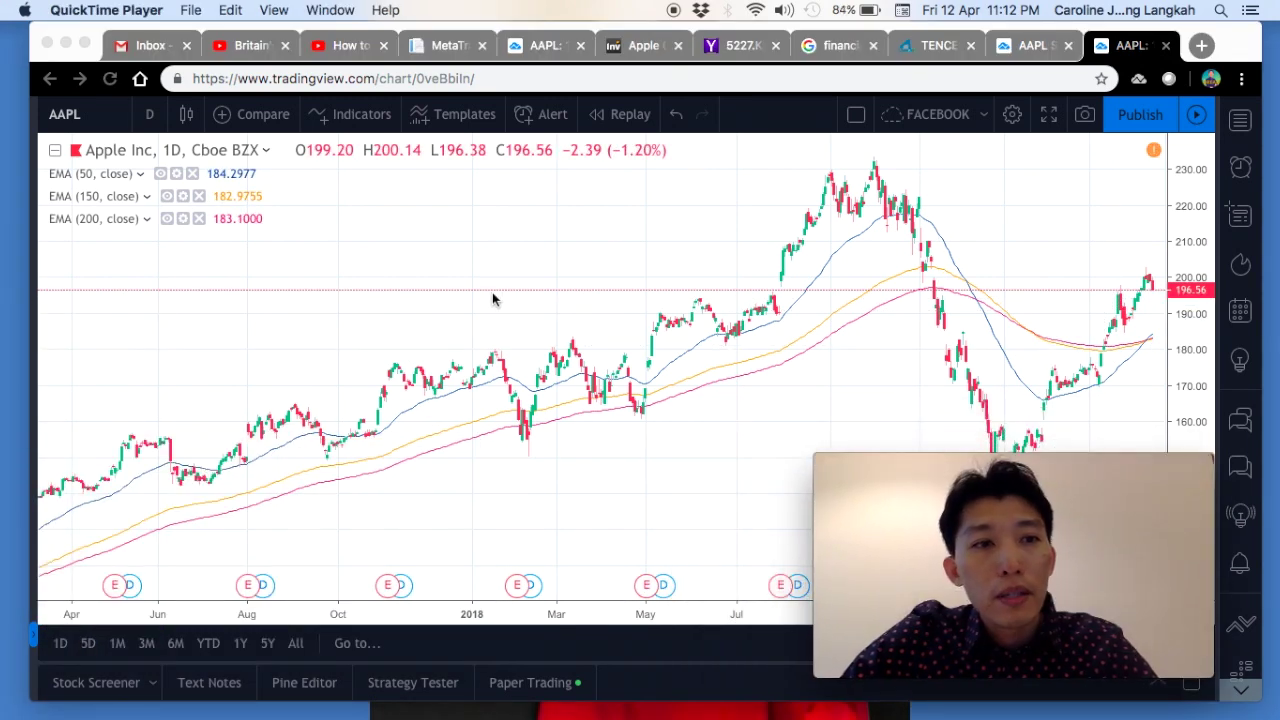
{"action": "scroll", "coordinate": [449, 291], "scroll_direction": "up", "scroll_amount": 1}
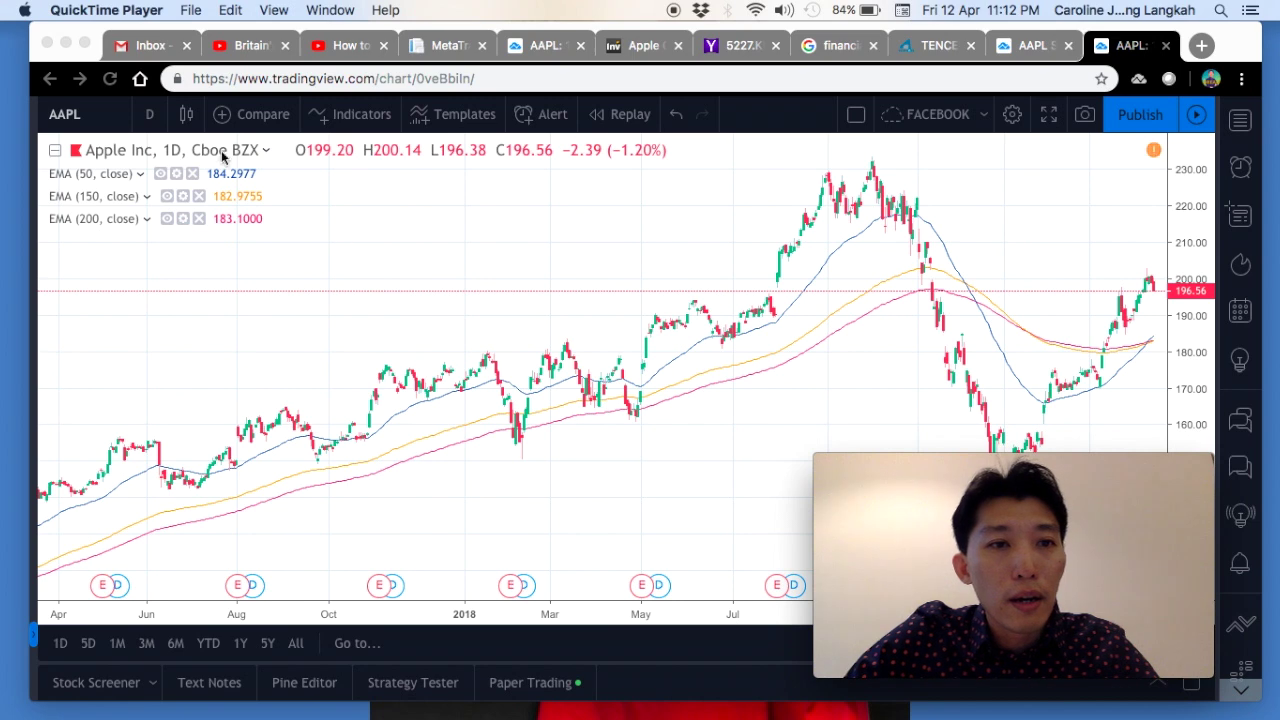
{"action": "left_click", "coordinate": [353, 125]}
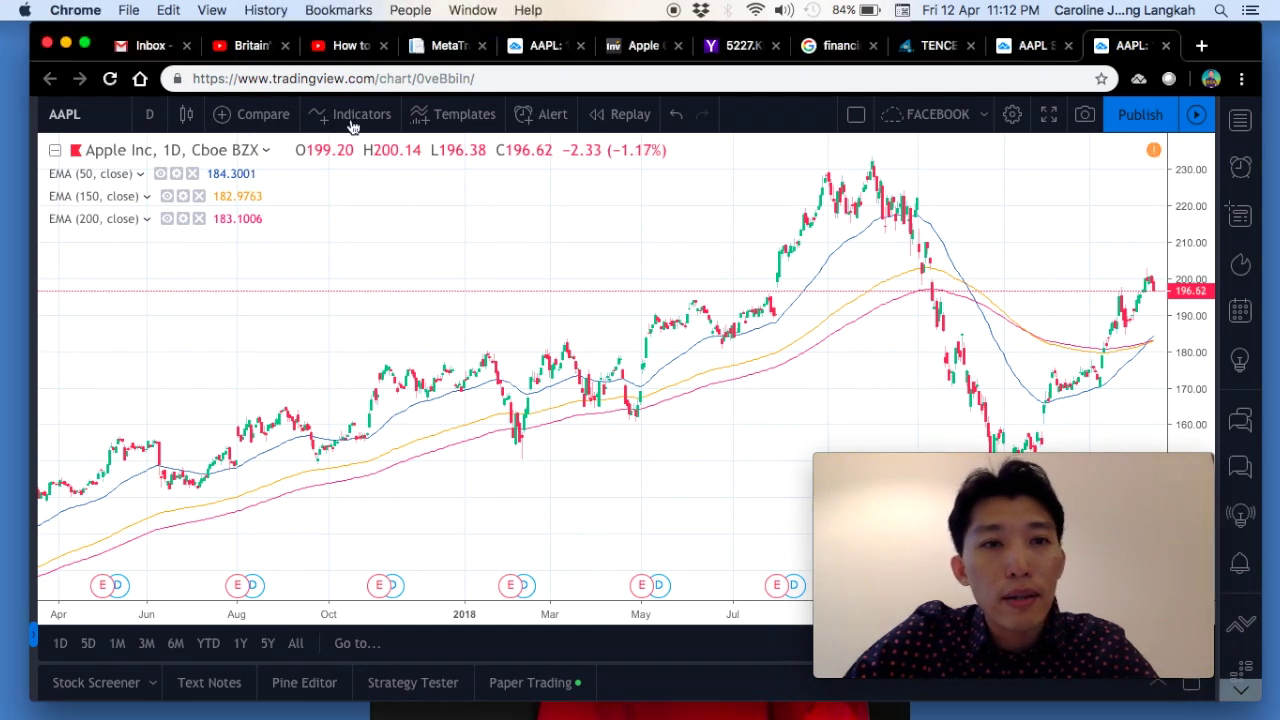
{"action": "left_click", "coordinate": [355, 116]}
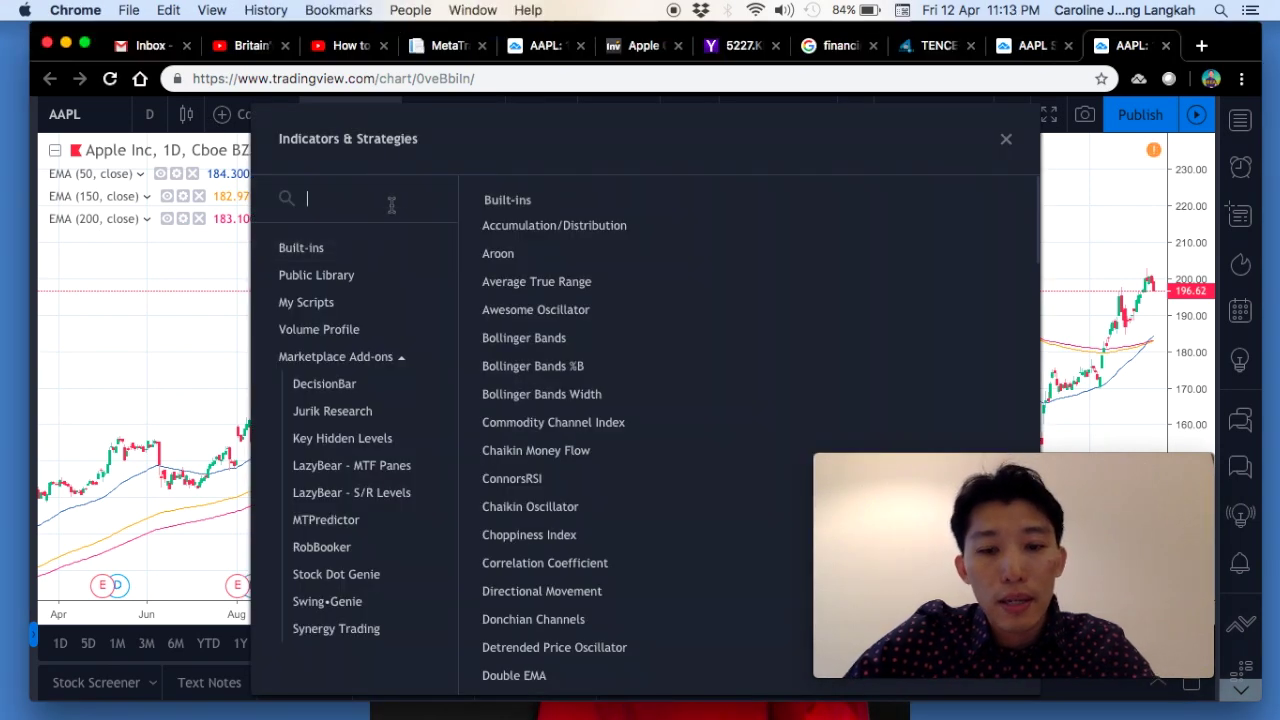
{"action": "type", "text": "macd"}
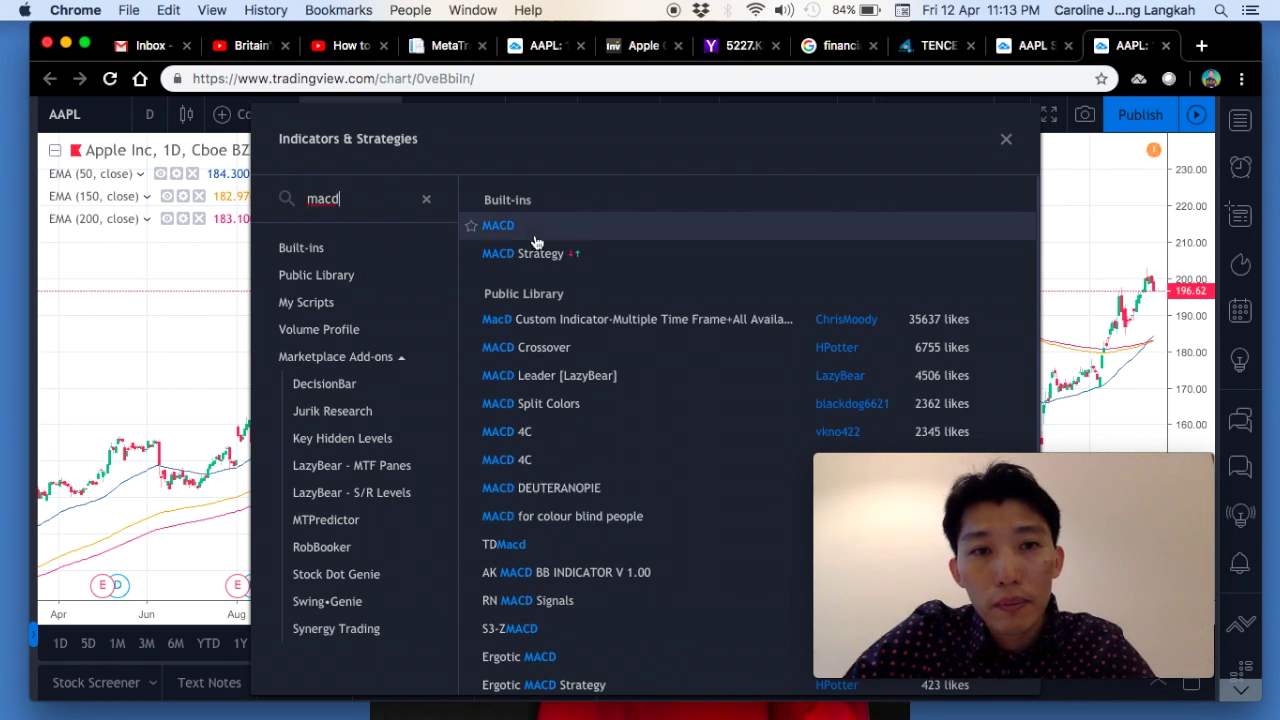
{"action": "left_click", "coordinate": [518, 226]}
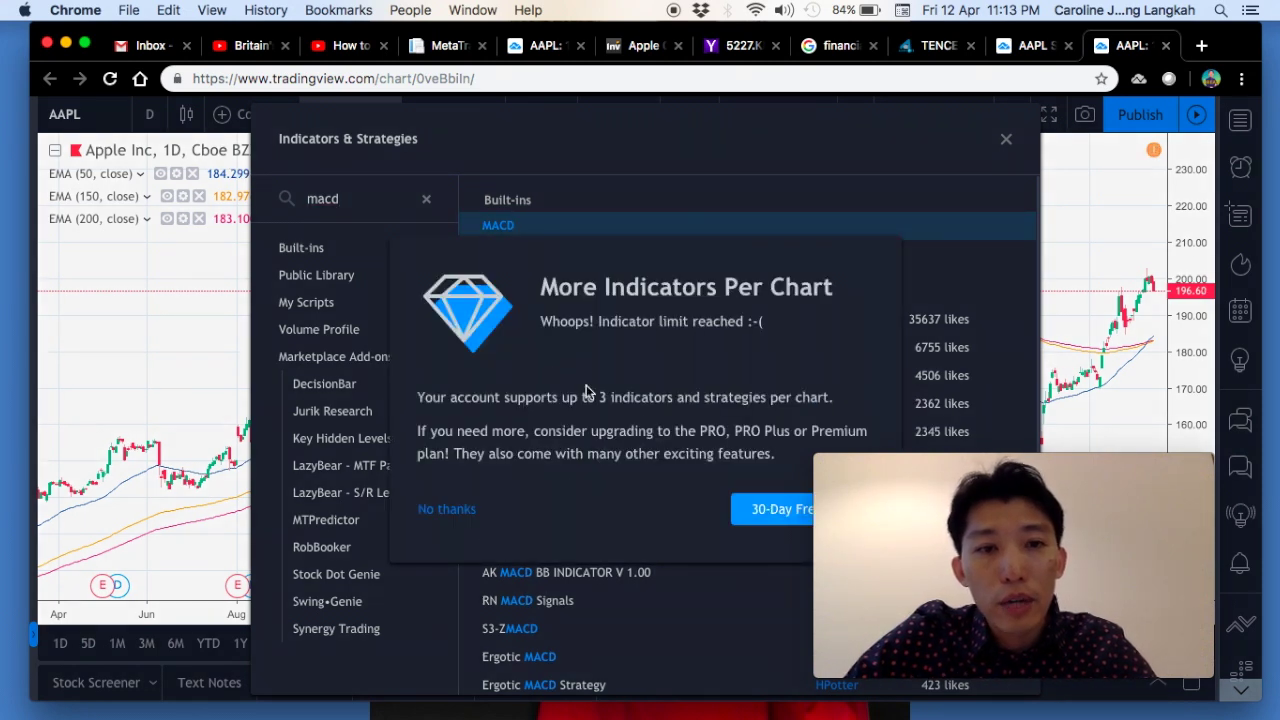
{"action": "mouse_move", "coordinate": [968, 500]}
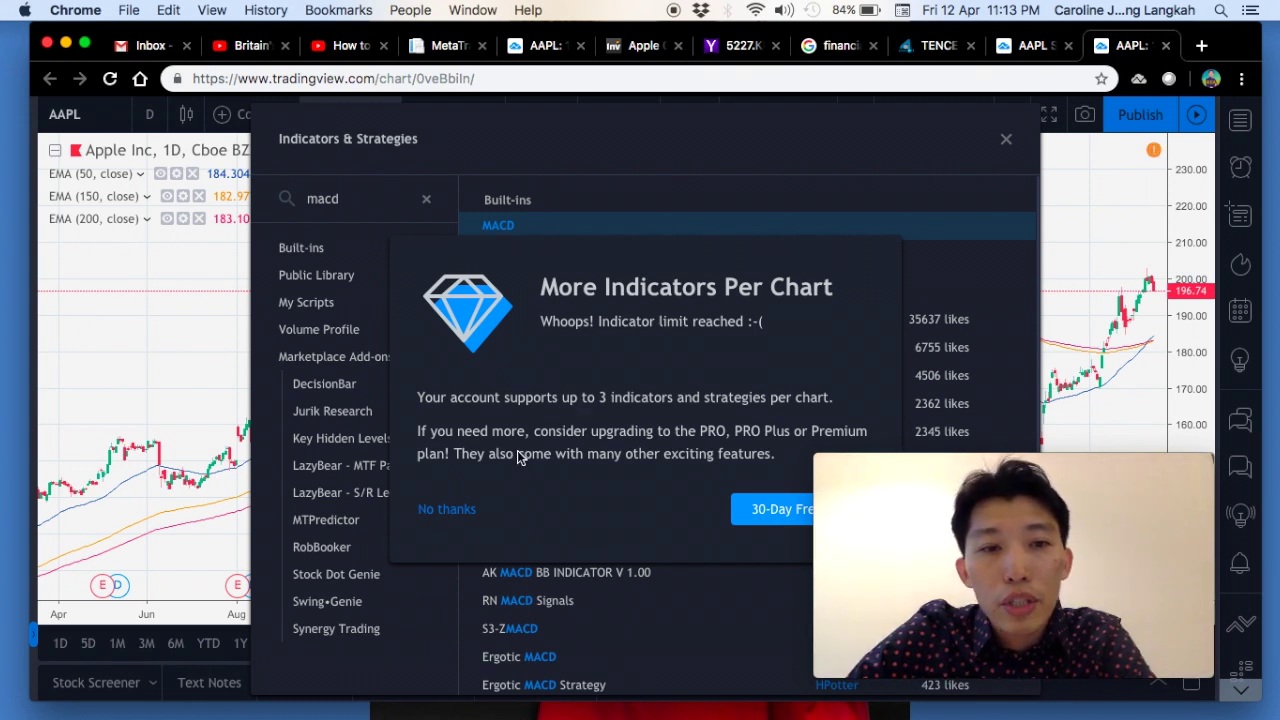
{"action": "left_click", "coordinate": [446, 510]}
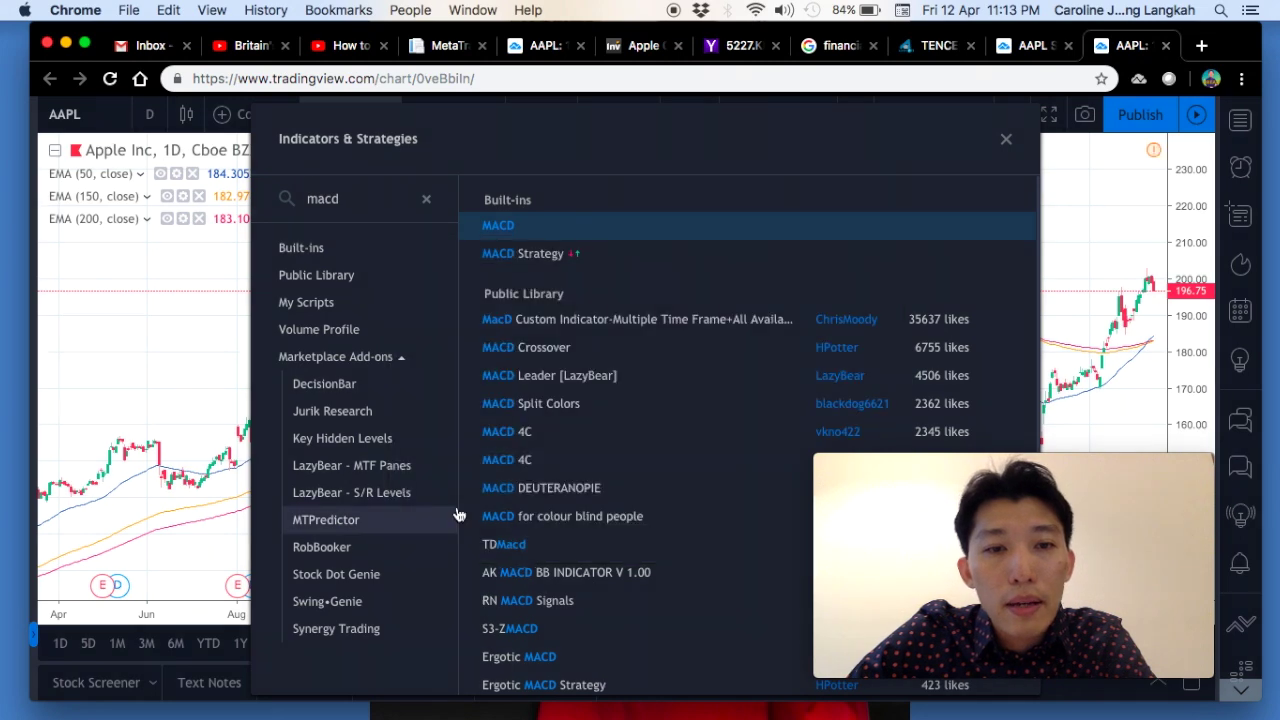
{"action": "left_click", "coordinate": [1006, 140]}
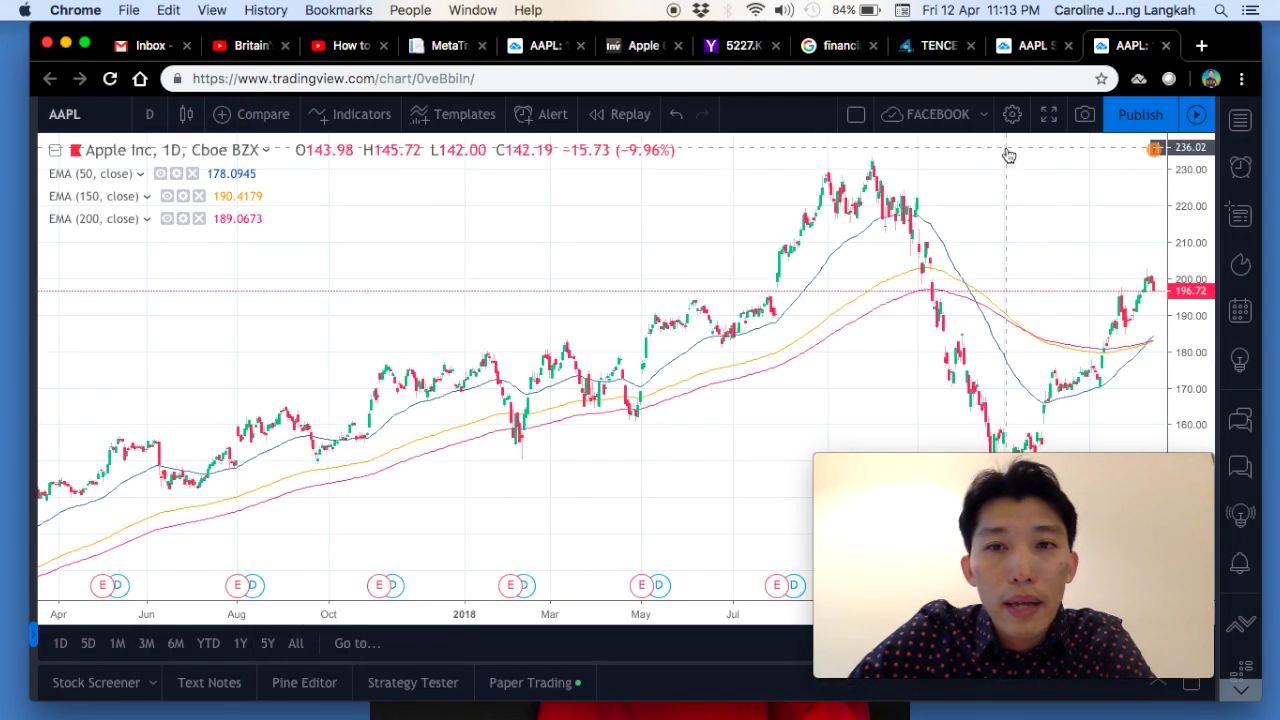
Step: Remove the EMA 200 line and add the built-in MACD (12, 26, close, 9) pane
{"action": "left_click", "coordinate": [199, 219]}
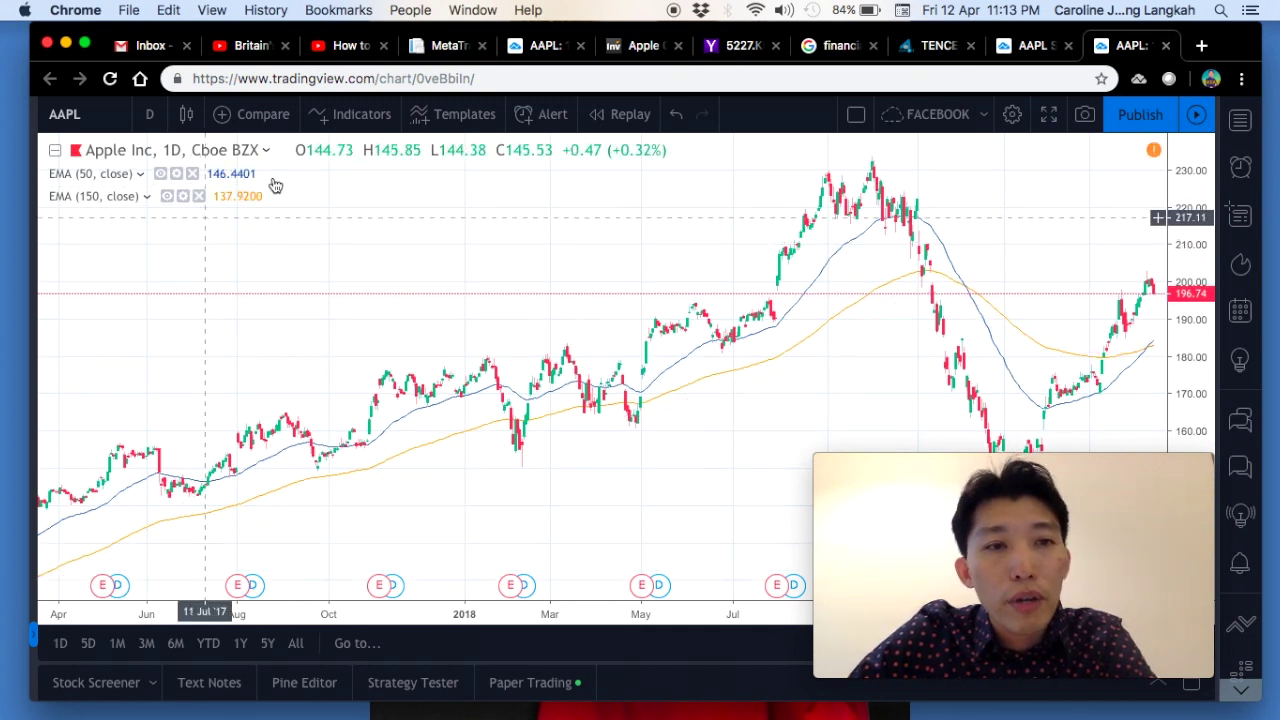
{"action": "left_click", "coordinate": [370, 118]}
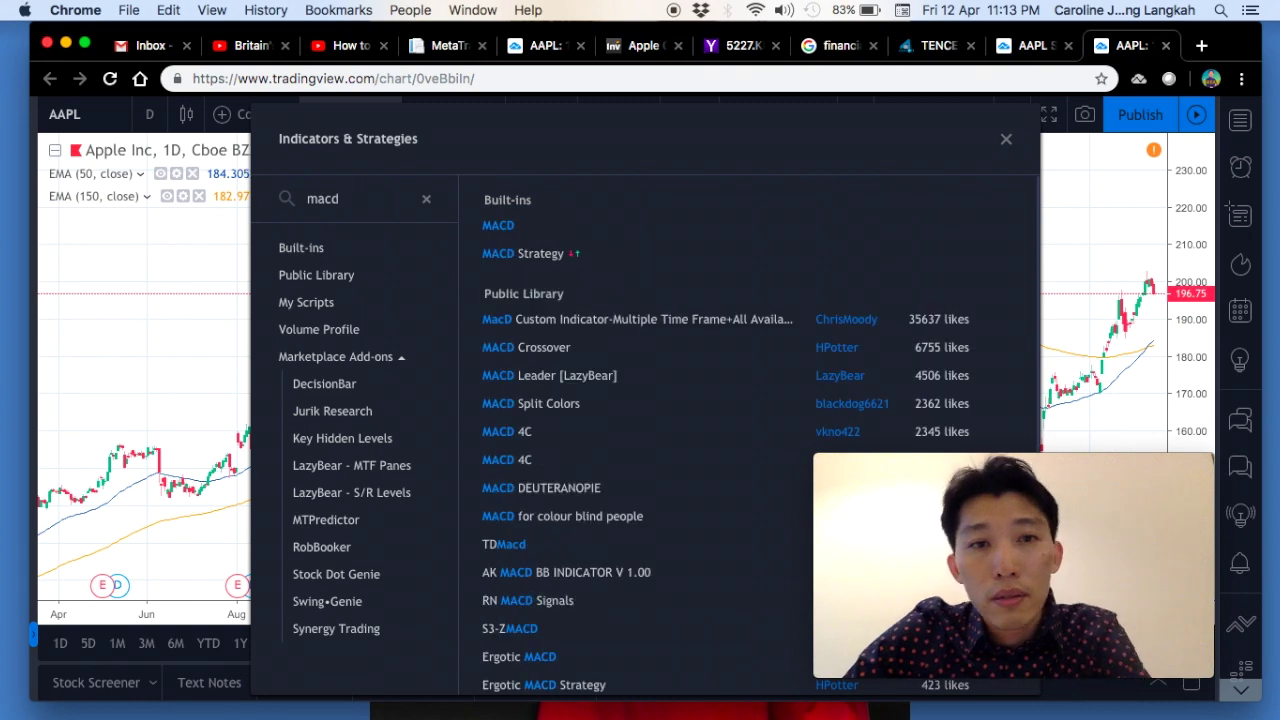
{"action": "left_click", "coordinate": [514, 228]}
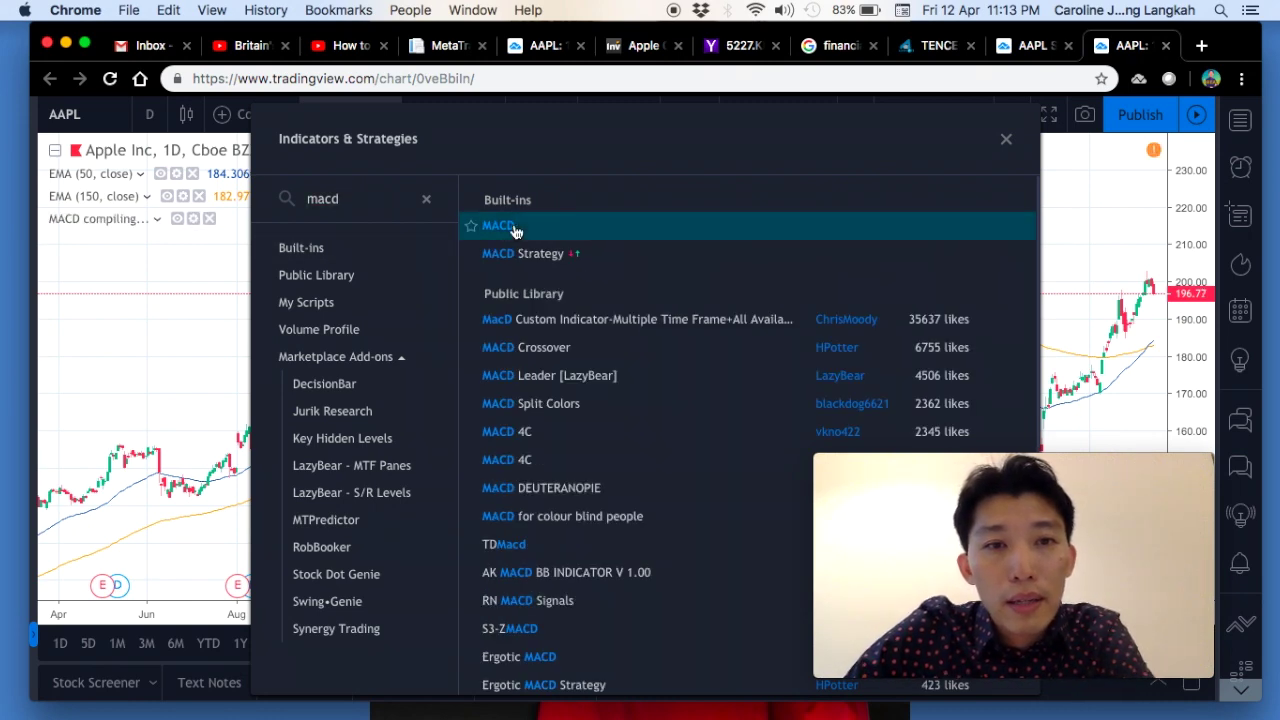
{"action": "left_click", "coordinate": [1006, 139]}
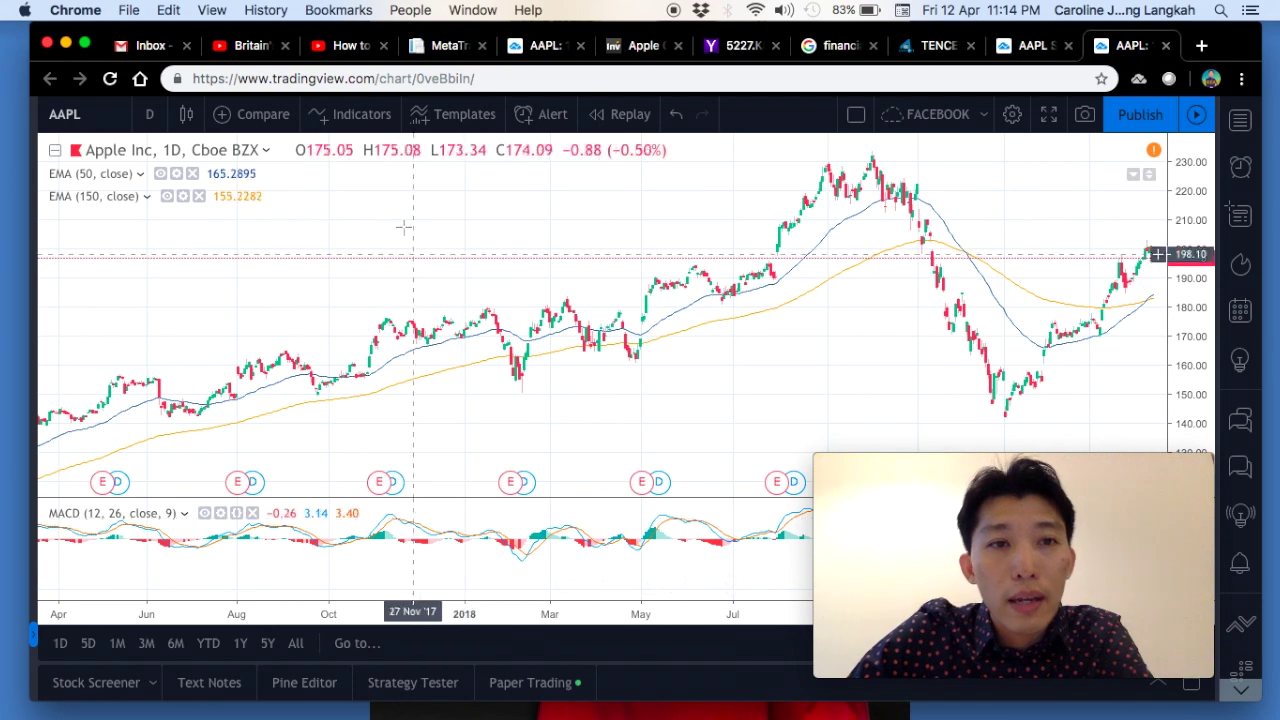
{"action": "left_click", "coordinate": [358, 114]}
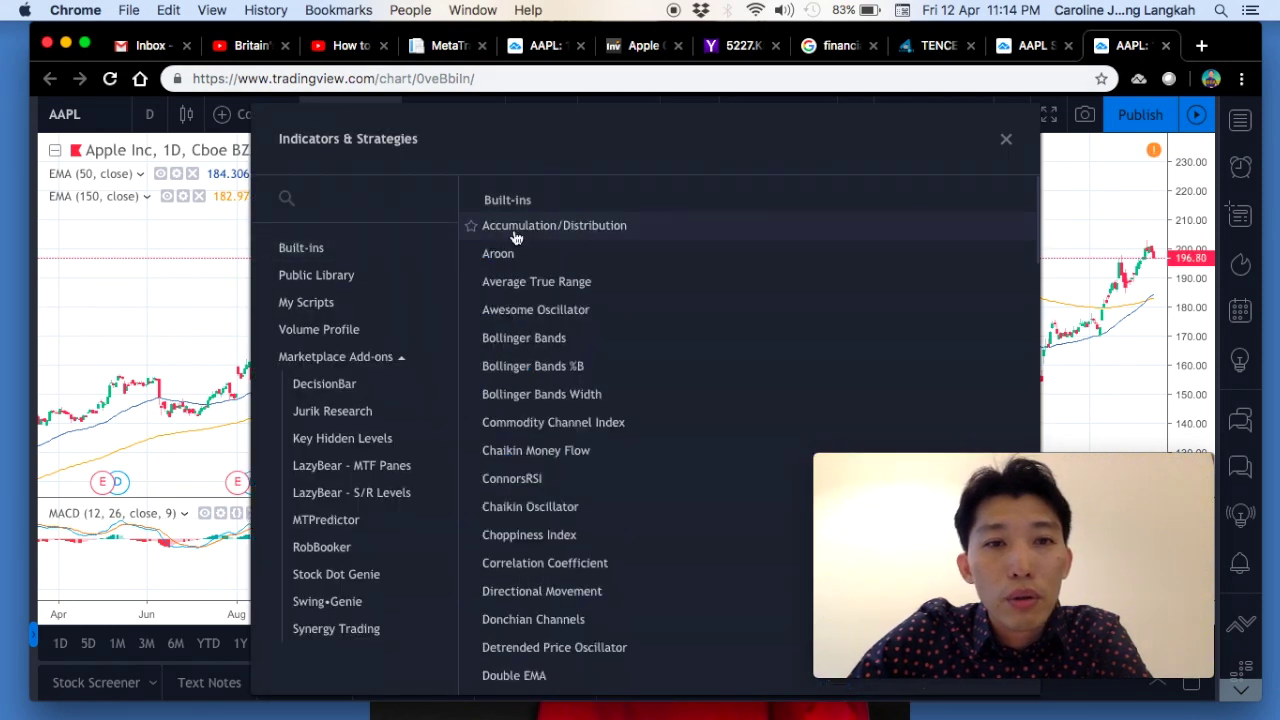
{"action": "left_click", "coordinate": [547, 228]}
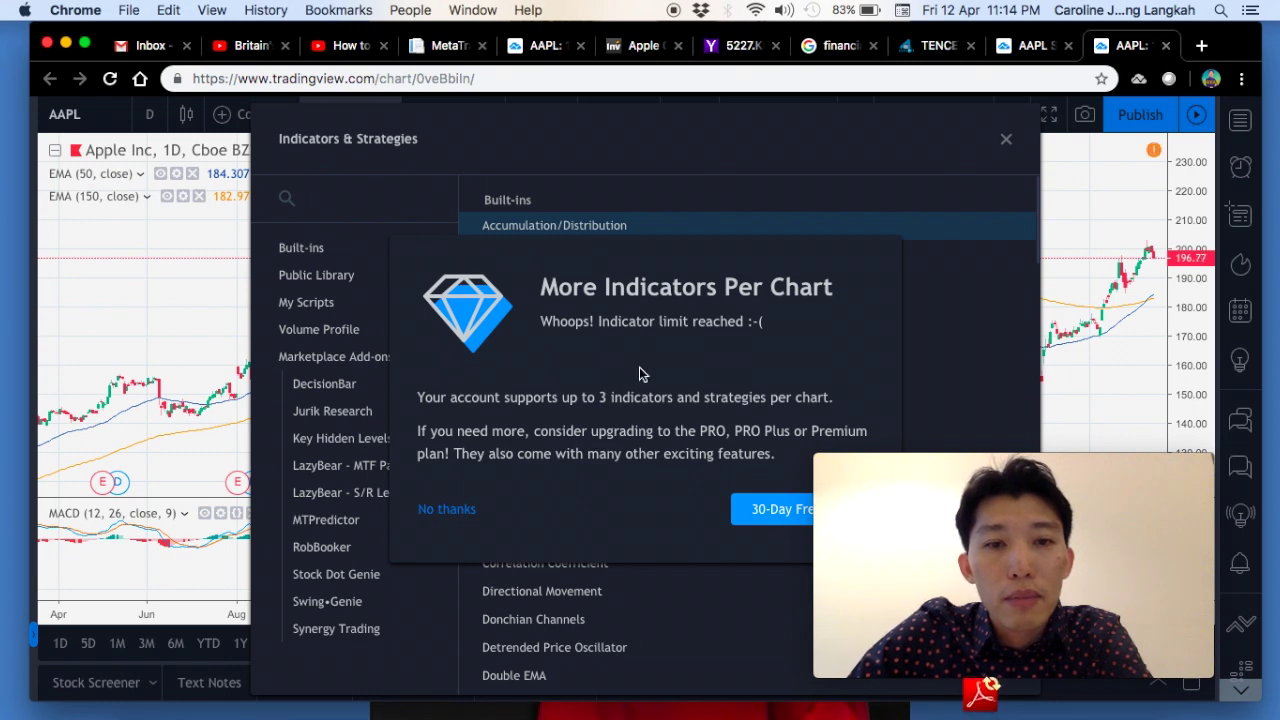
{"action": "left_click", "coordinate": [446, 509]}
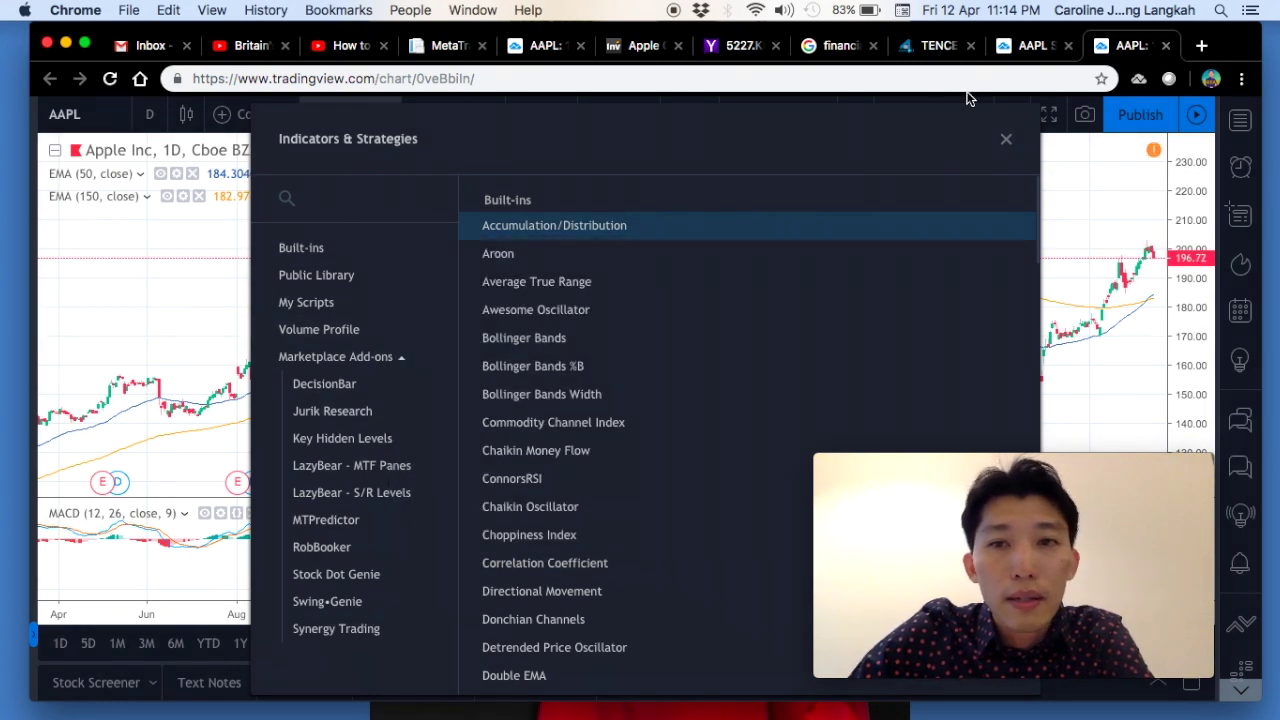
{"action": "left_click", "coordinate": [1006, 142]}
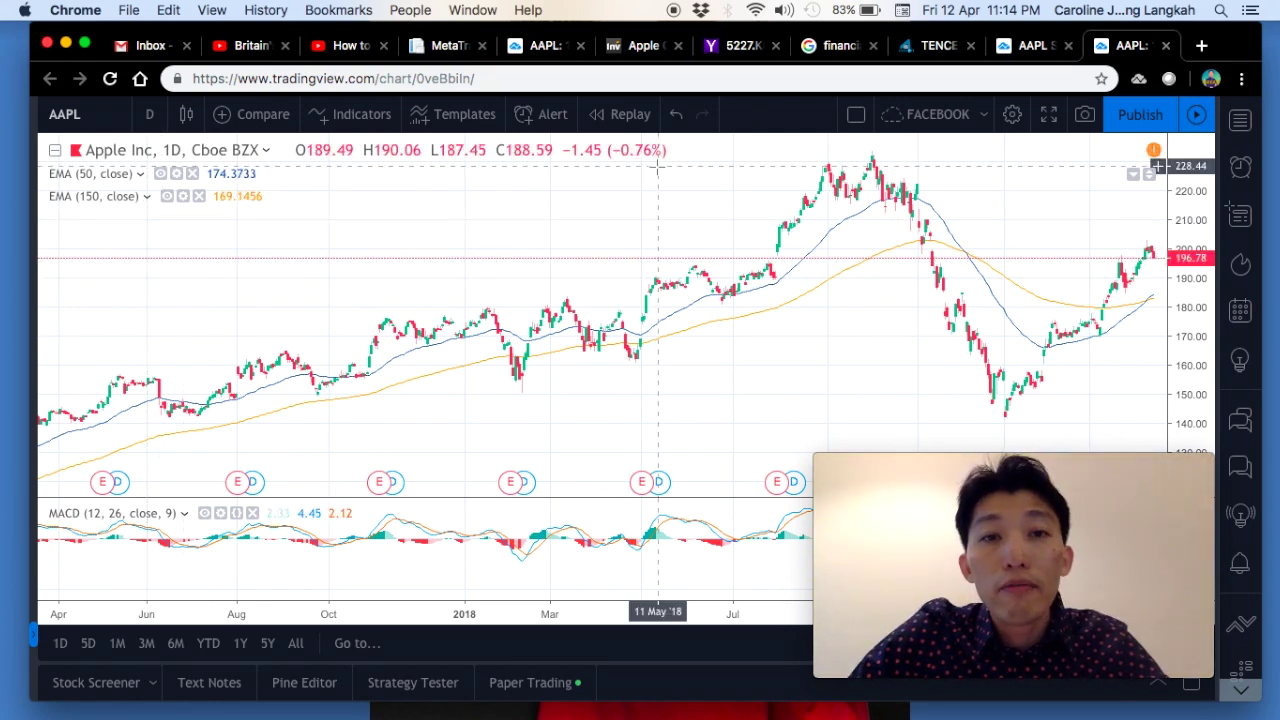
{"action": "left_click", "coordinate": [1201, 47]}
Step: Load investing.com and search 'apple' to open the Apple Inc (AAPL) page
{"action": "type", "text": "invest"}
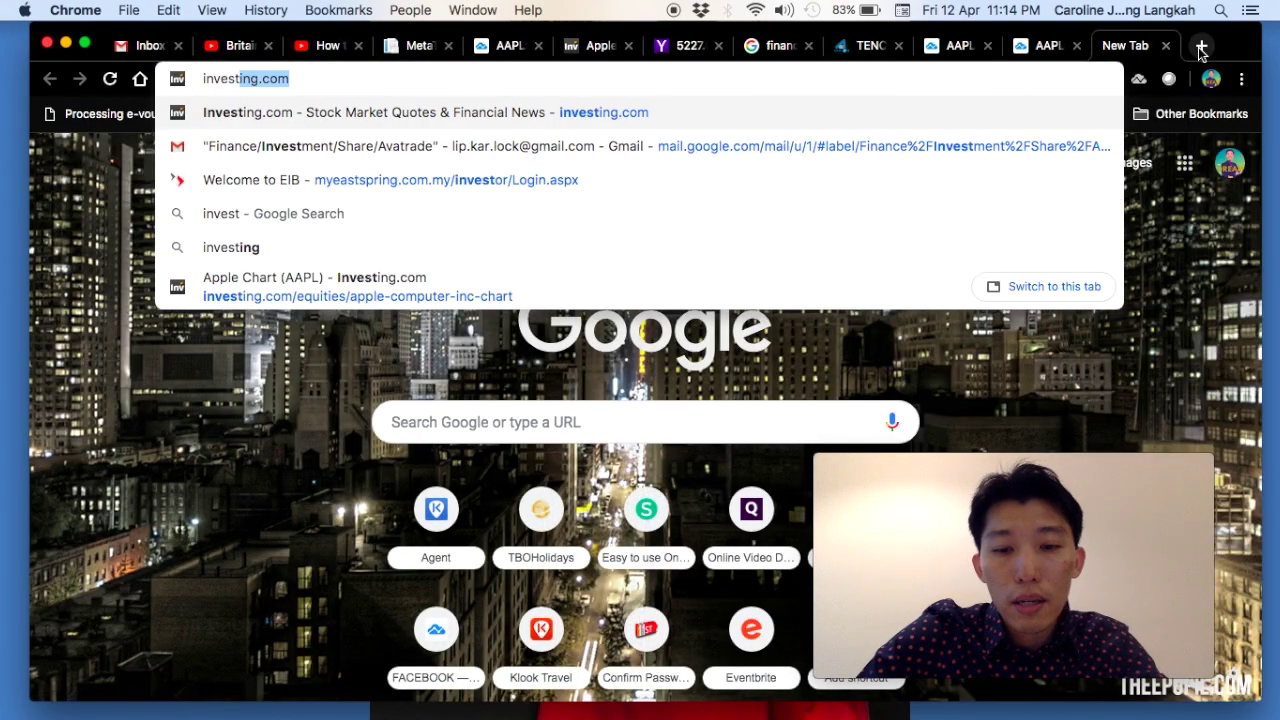
{"action": "type", "text": "ing"}
{"action": "key", "text": "Return"}
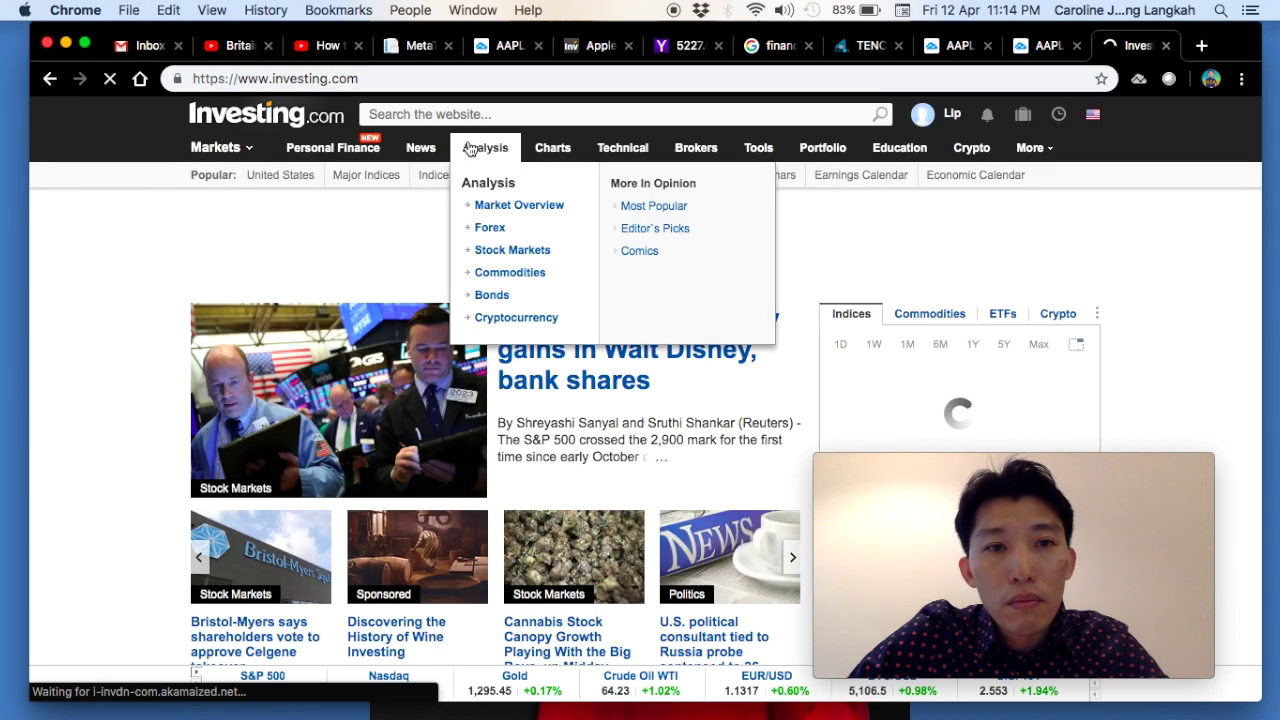
{"action": "left_click", "coordinate": [502, 117]}
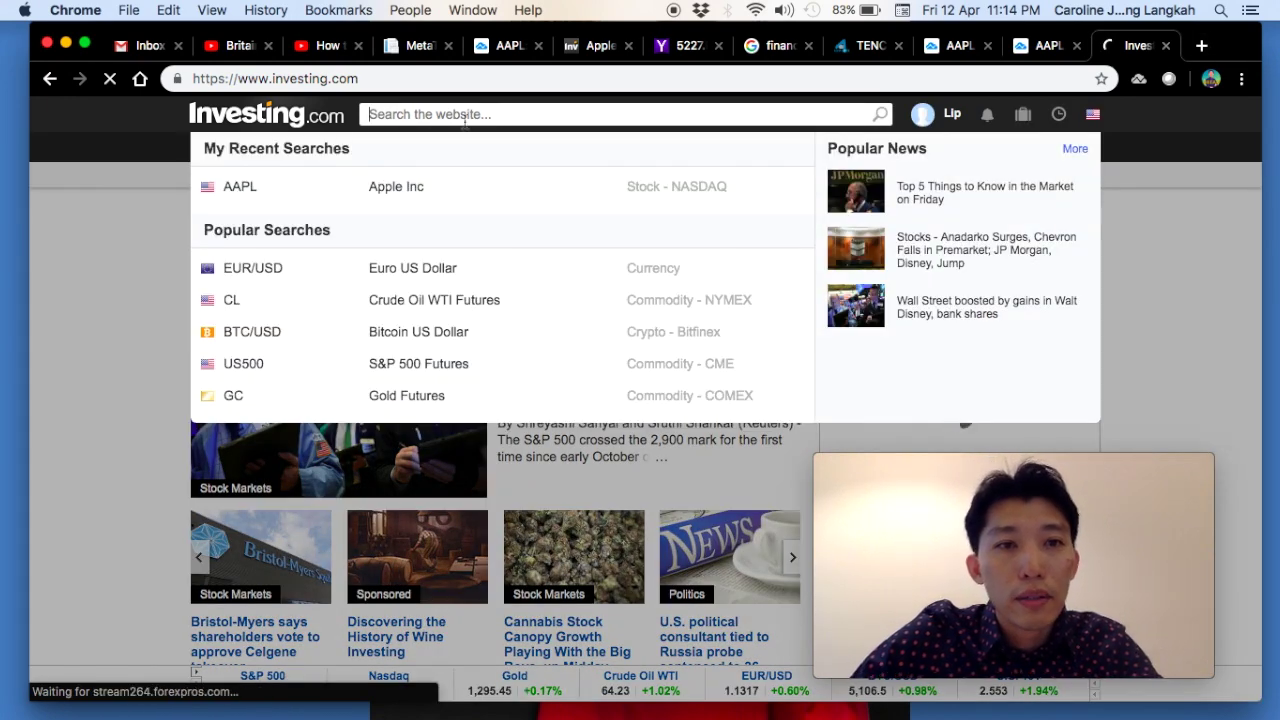
{"action": "type", "text": "apple"}
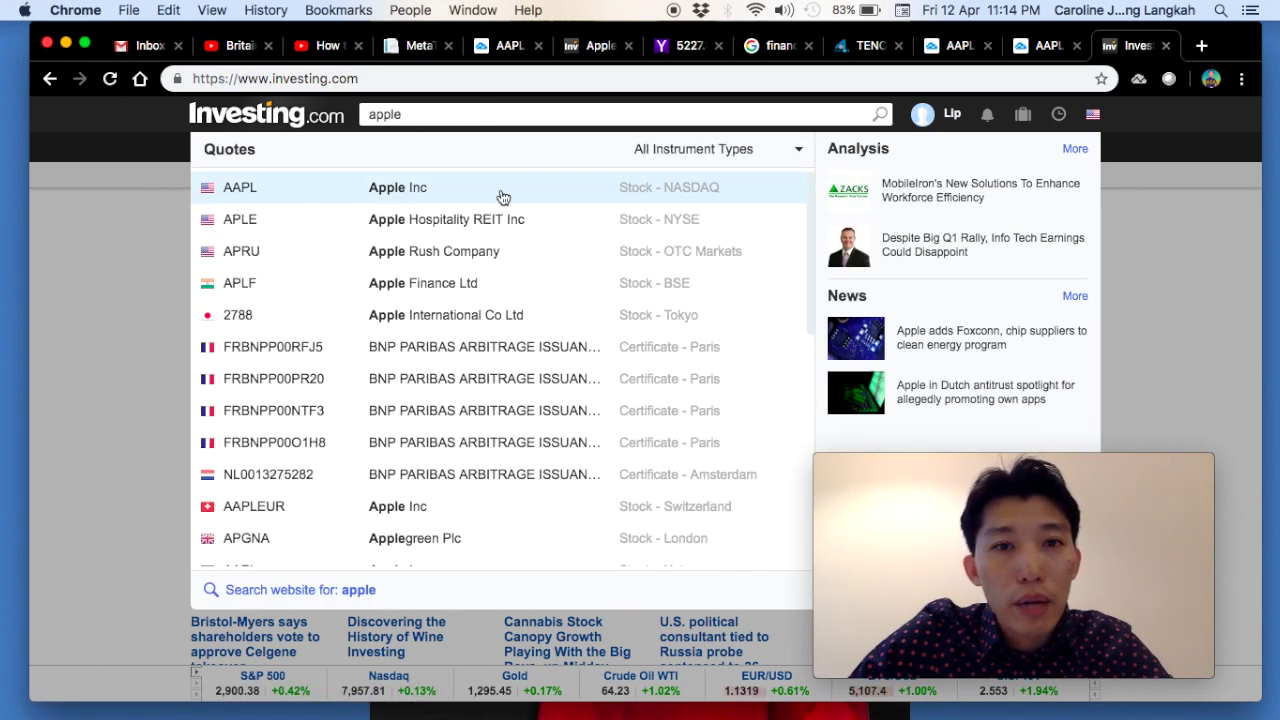
{"action": "left_click", "coordinate": [241, 192]}
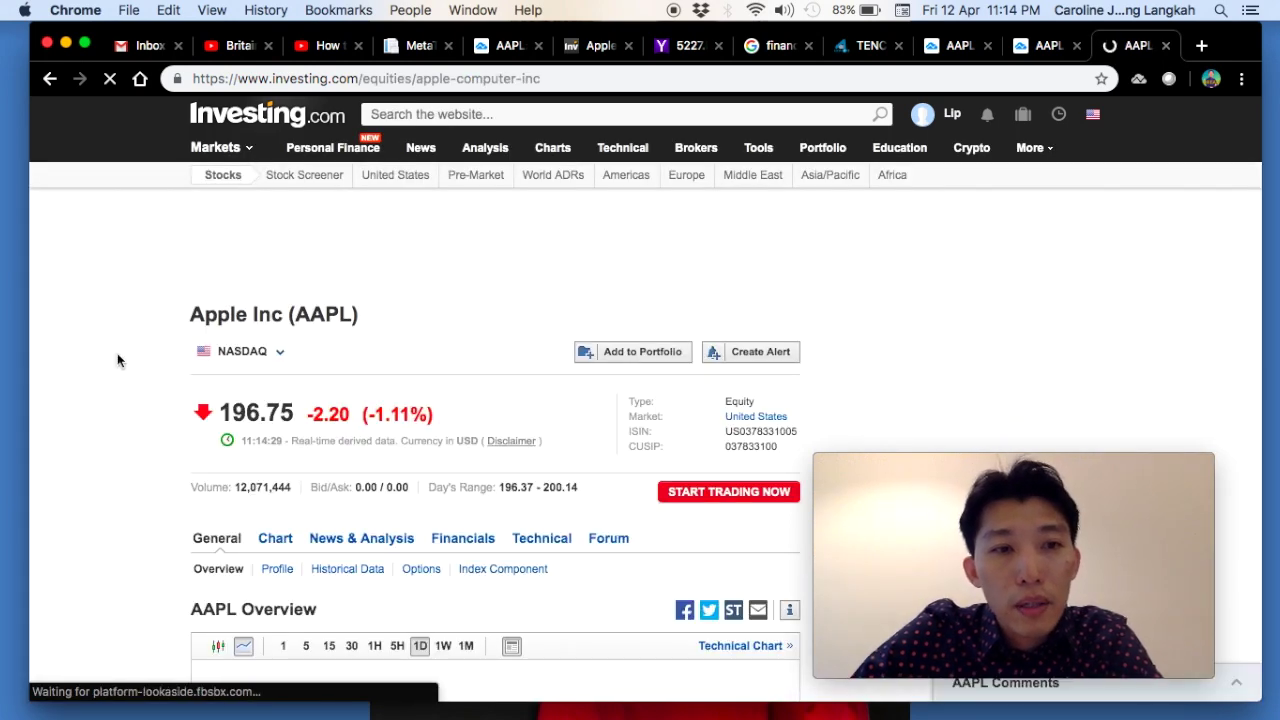
Step: Scroll through the AAPL overview and open its Streaming Chart page
{"action": "scroll", "coordinate": [120, 377], "scroll_direction": "down", "scroll_amount": 2}
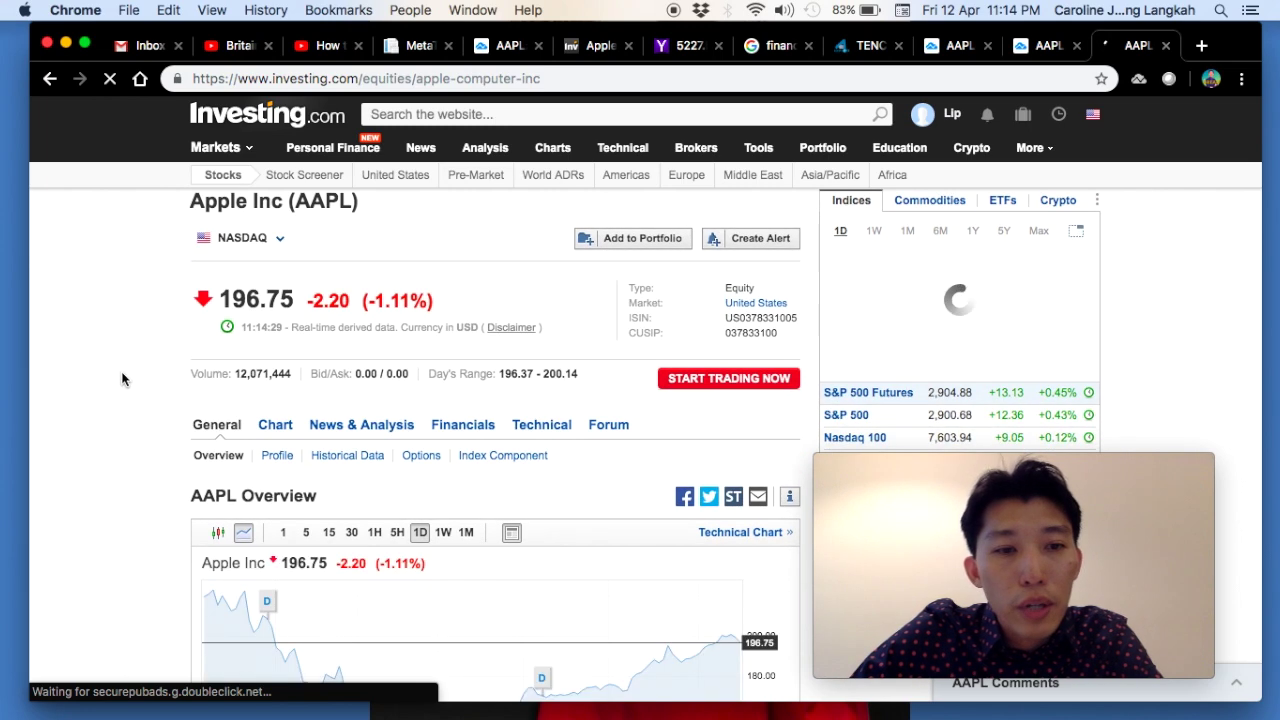
{"action": "scroll", "coordinate": [125, 490], "scroll_direction": "down", "scroll_amount": 1}
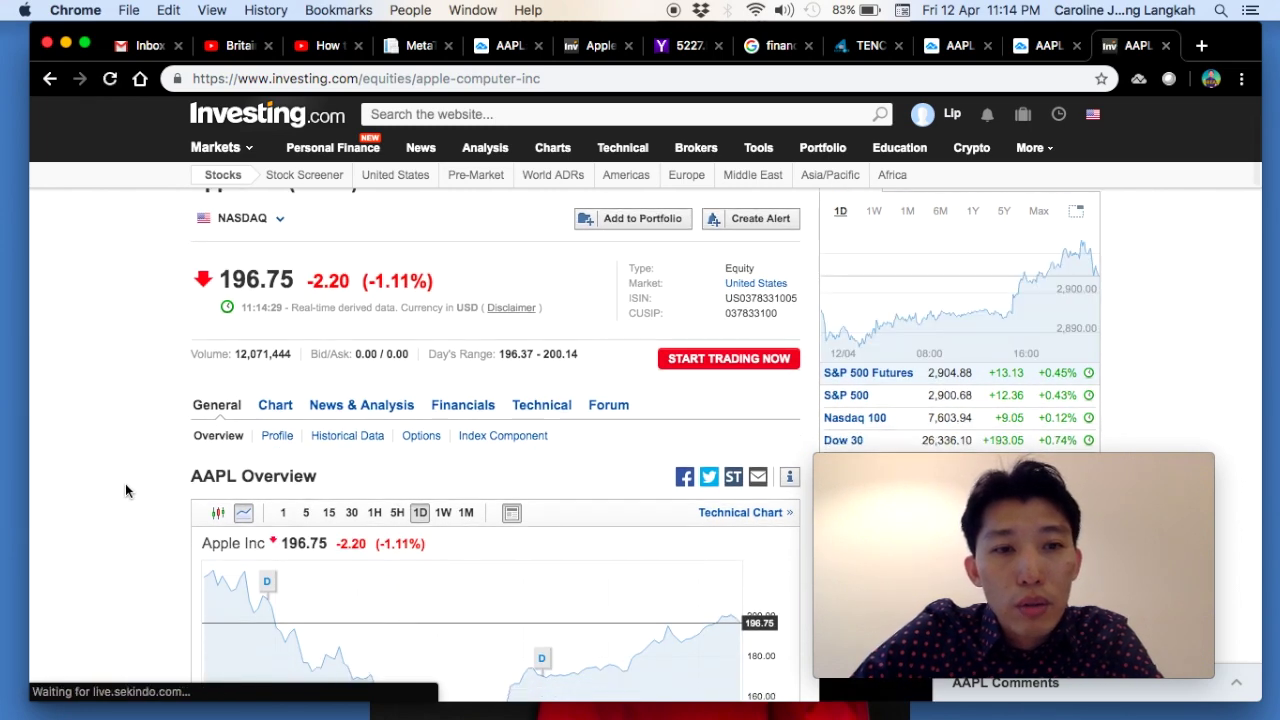
{"action": "scroll", "coordinate": [125, 483], "scroll_direction": "up", "scroll_amount": 1}
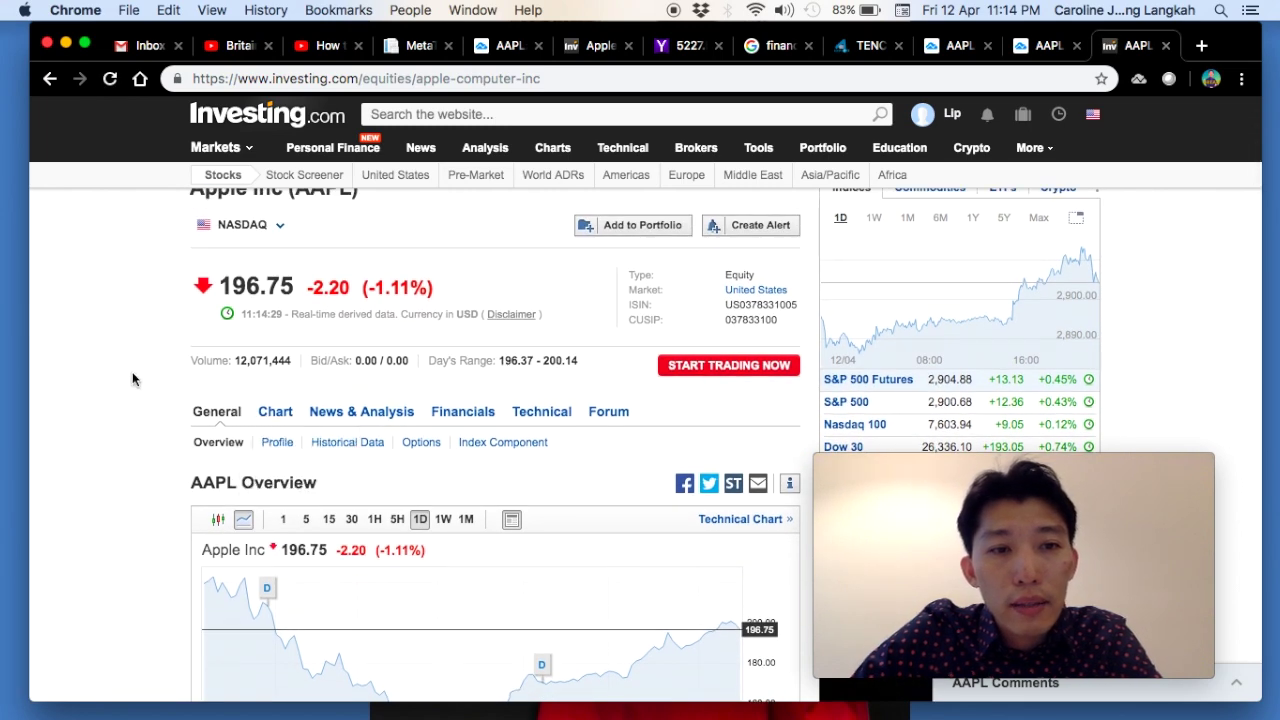
{"action": "scroll", "coordinate": [135, 380], "scroll_direction": "up", "scroll_amount": 1}
{"action": "mouse_move", "coordinate": [287, 474]}
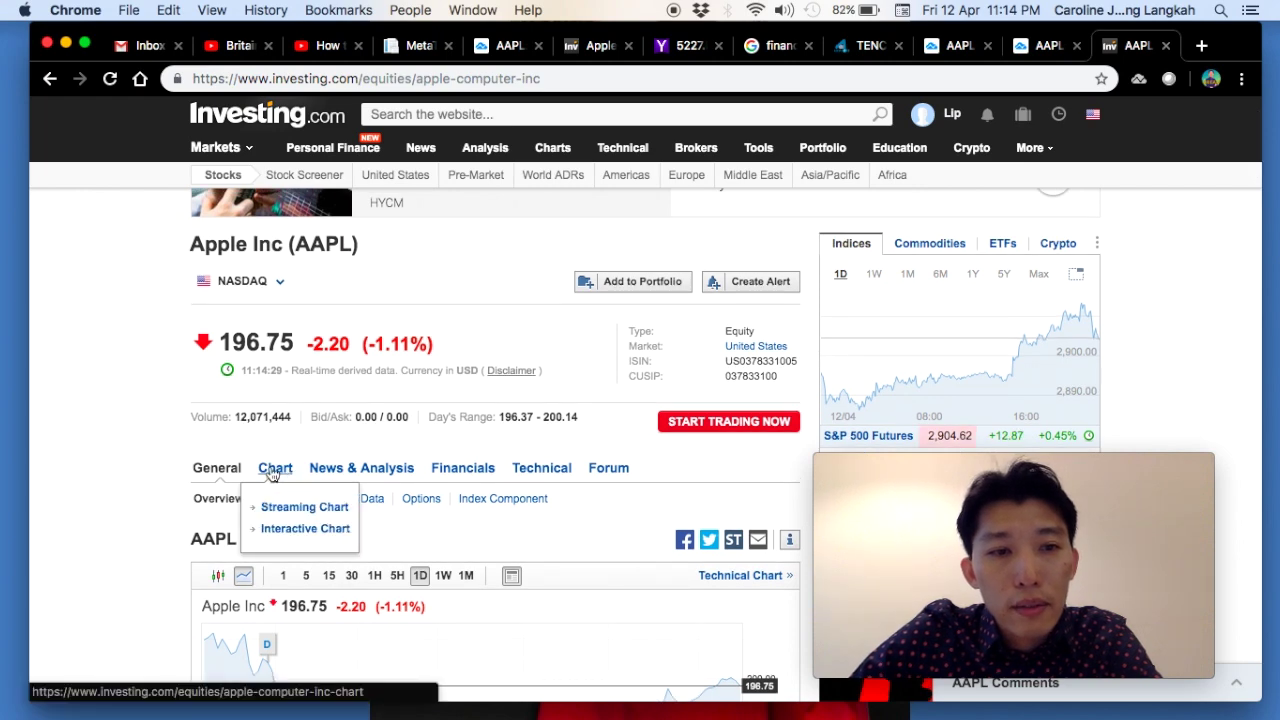
{"action": "left_click", "coordinate": [272, 470]}
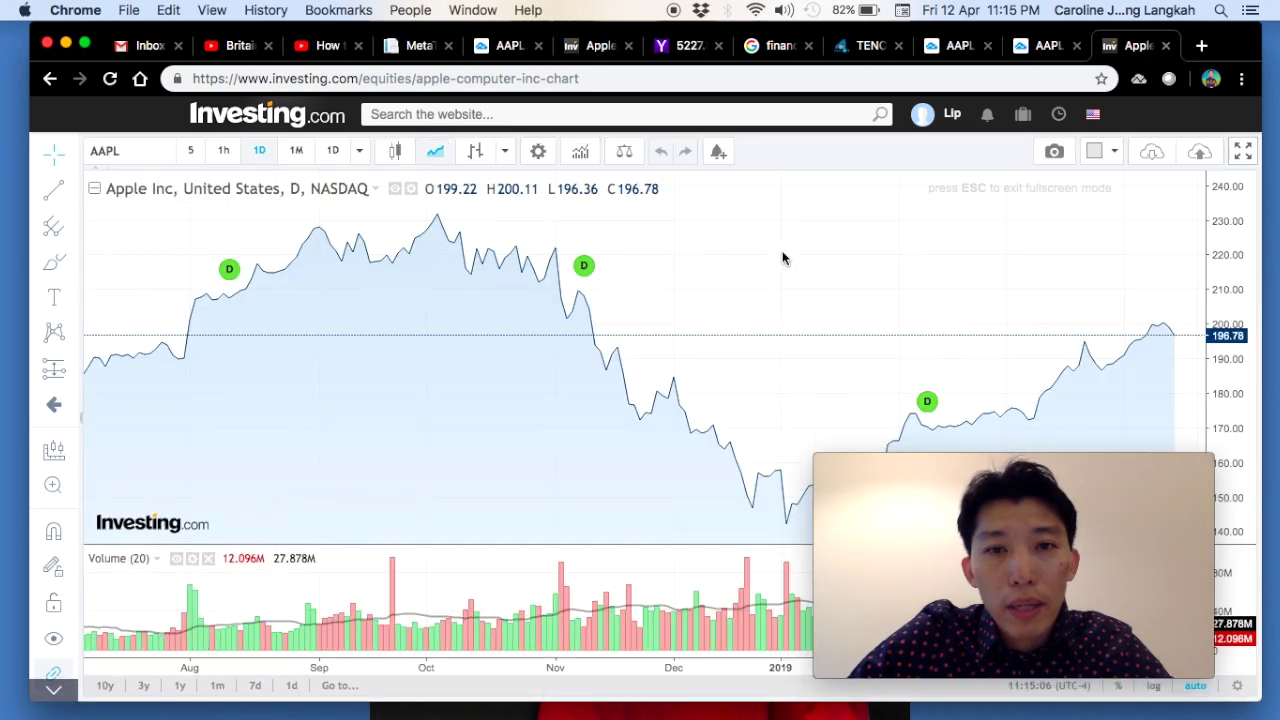
Step: Expand the AAPL chart to fill the window and draw price as candlesticks
{"action": "left_click", "coordinate": [781, 252]}
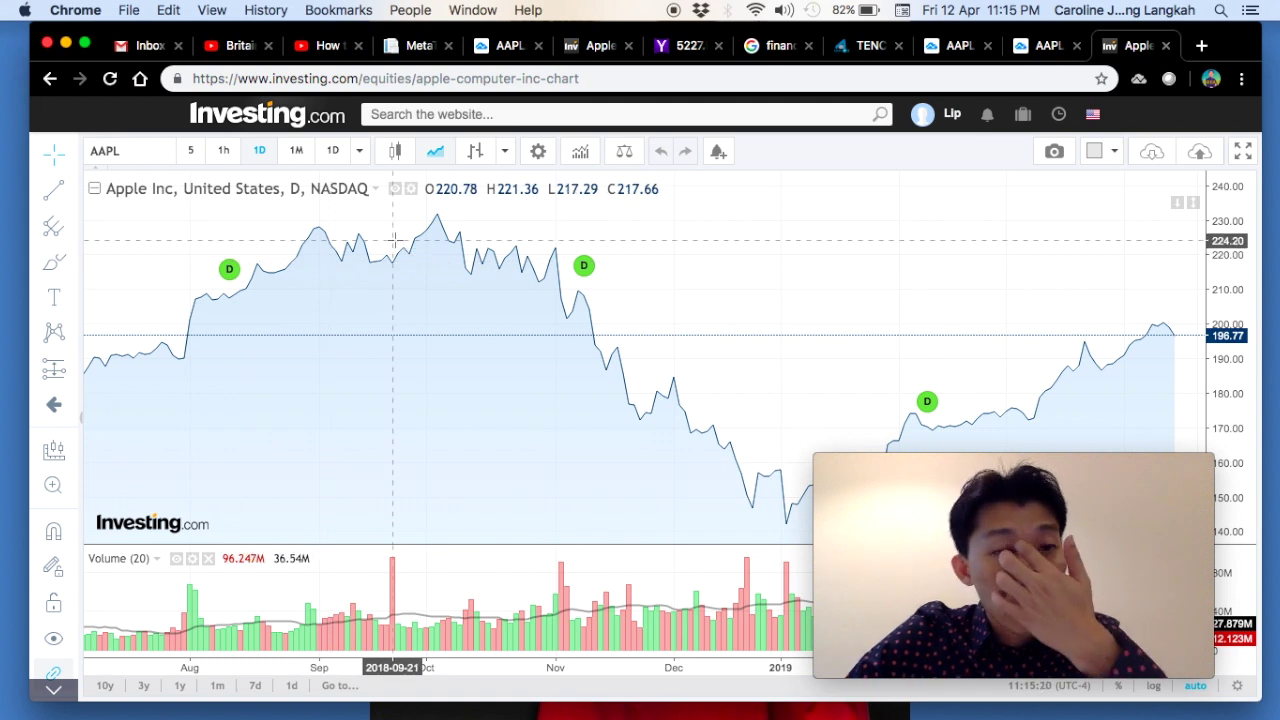
{"action": "left_click", "coordinate": [397, 151]}
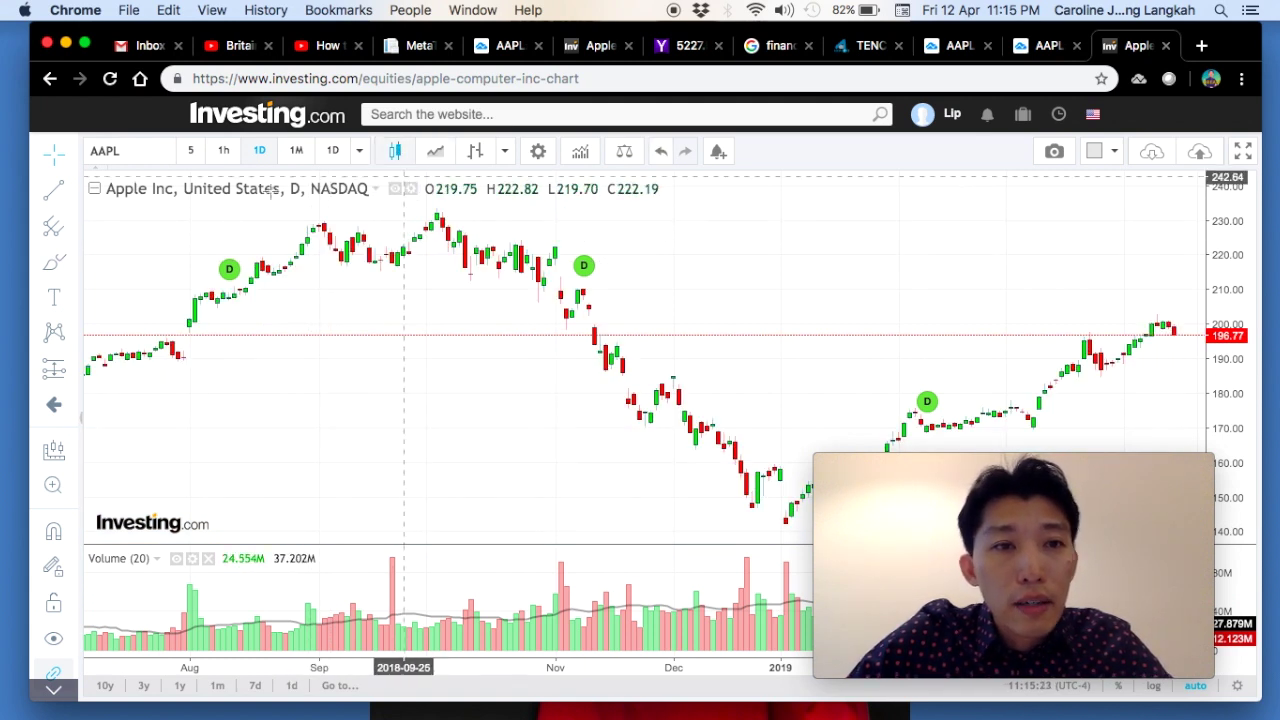
Step: Search indicators for 'moving' and add three Moving Average Exponential lines to the chart
{"action": "left_click", "coordinate": [585, 152]}
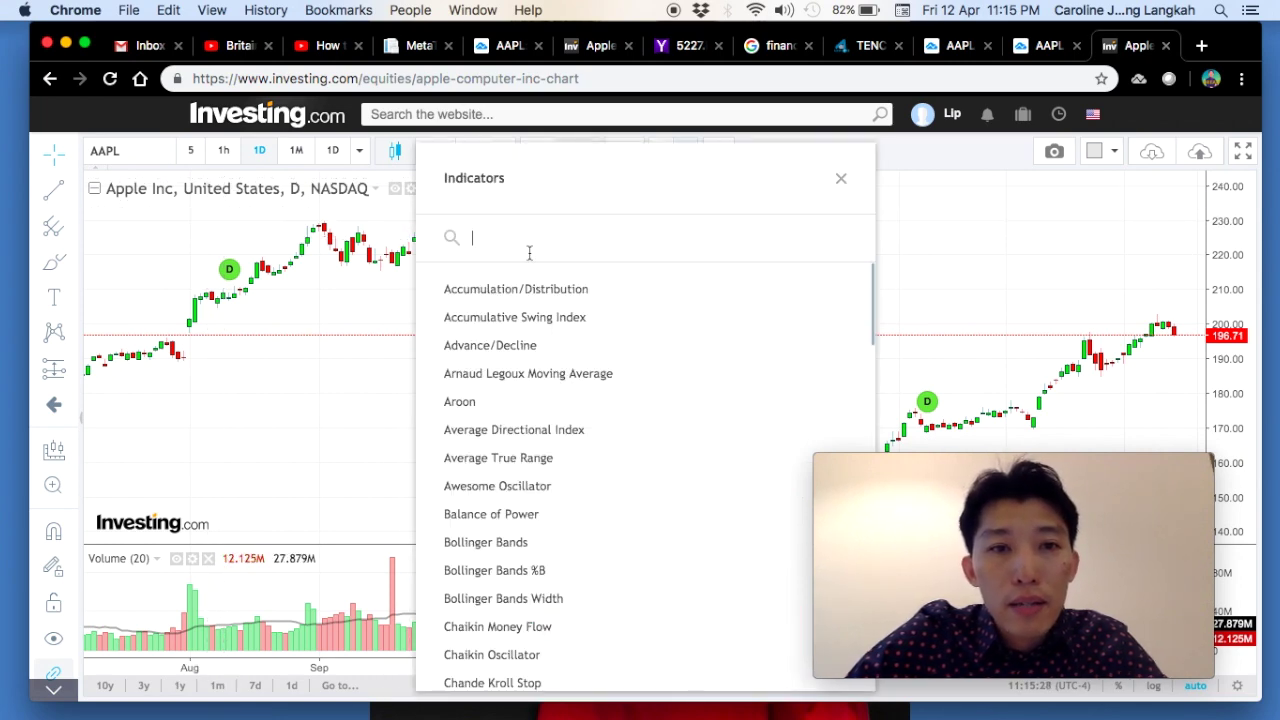
{"action": "type", "text": "moving"}
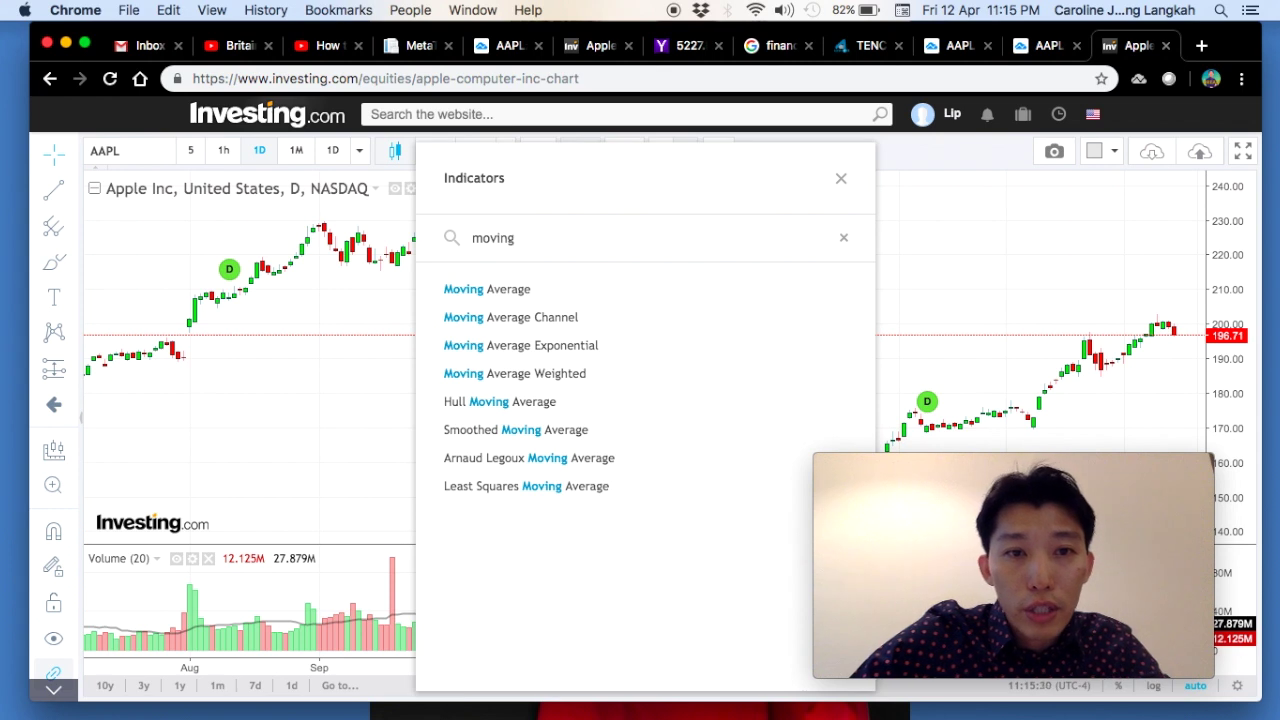
{"action": "left_click", "coordinate": [506, 345]}
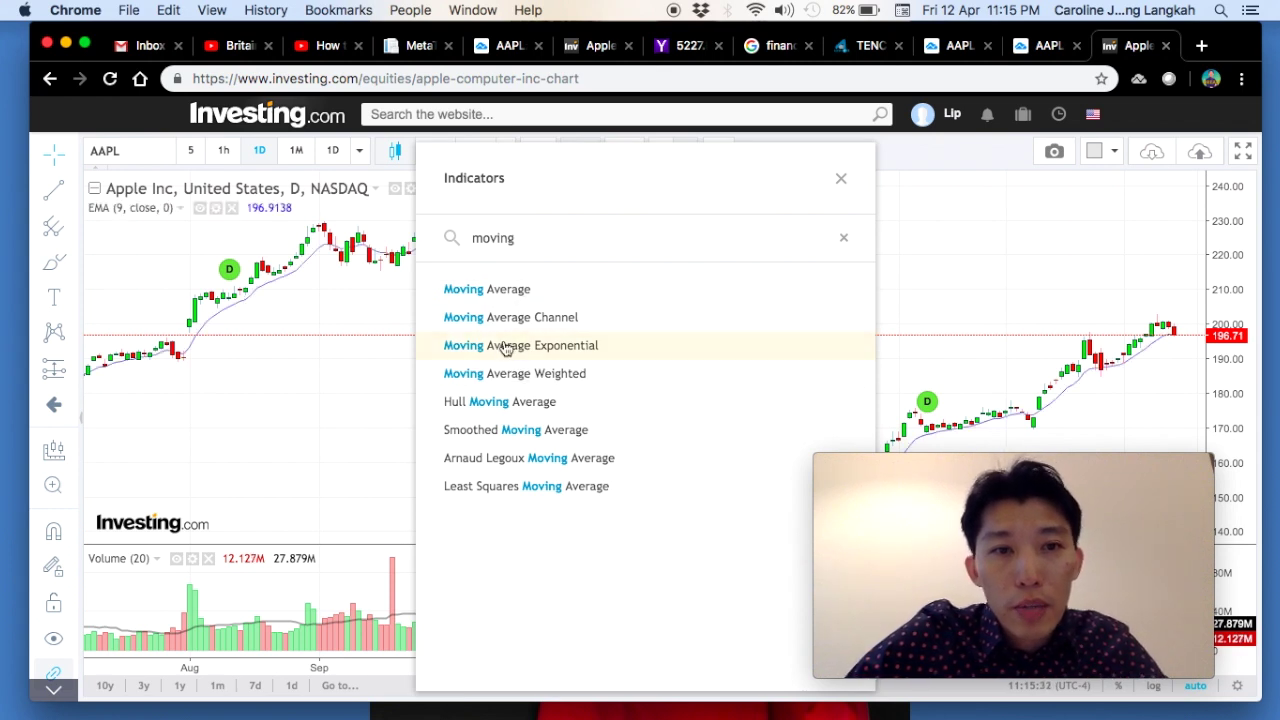
{"action": "left_click", "coordinate": [506, 345]}
{"action": "left_click", "coordinate": [504, 346]}
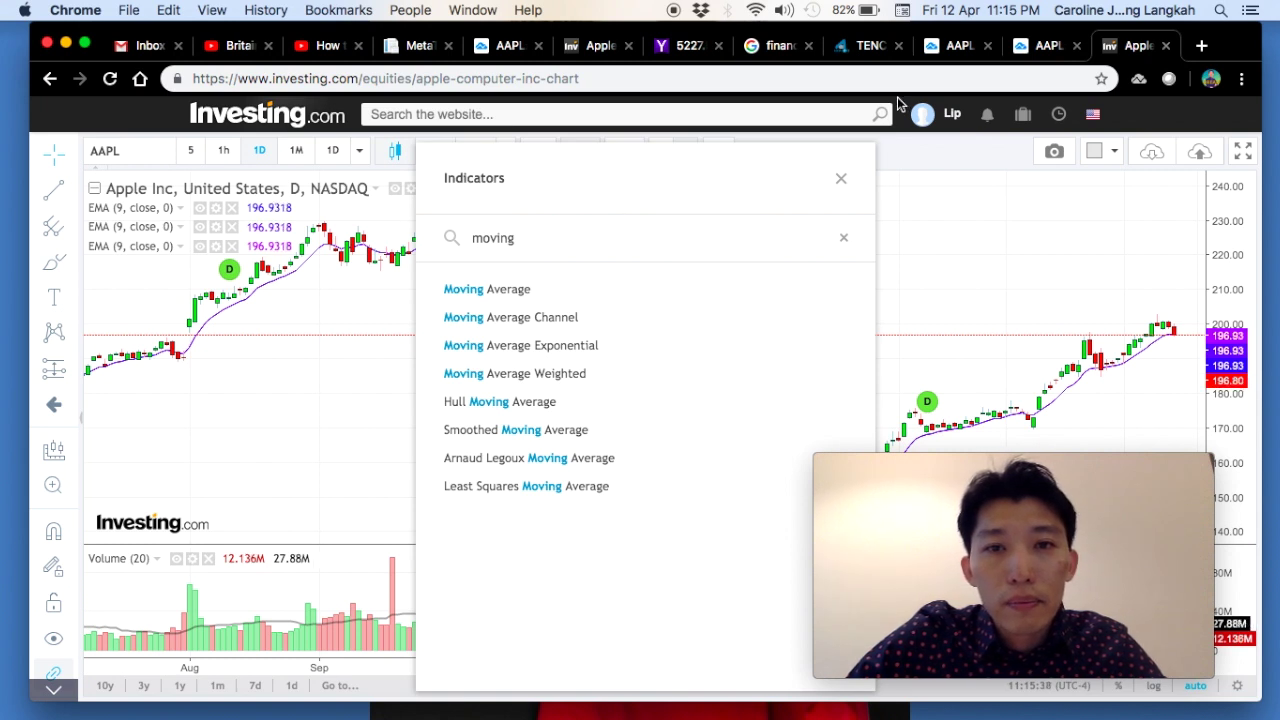
{"action": "left_click", "coordinate": [841, 180]}
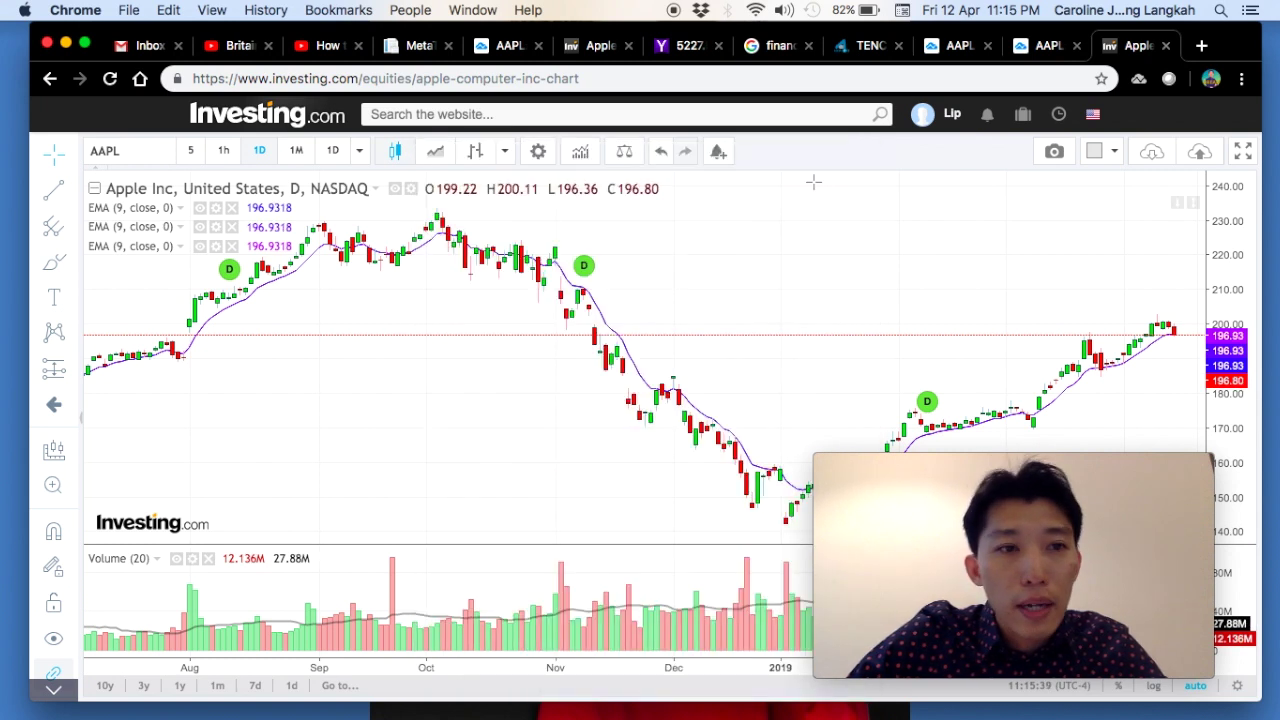
Step: Set the first EMA's length to 50
{"action": "left_click", "coordinate": [216, 228]}
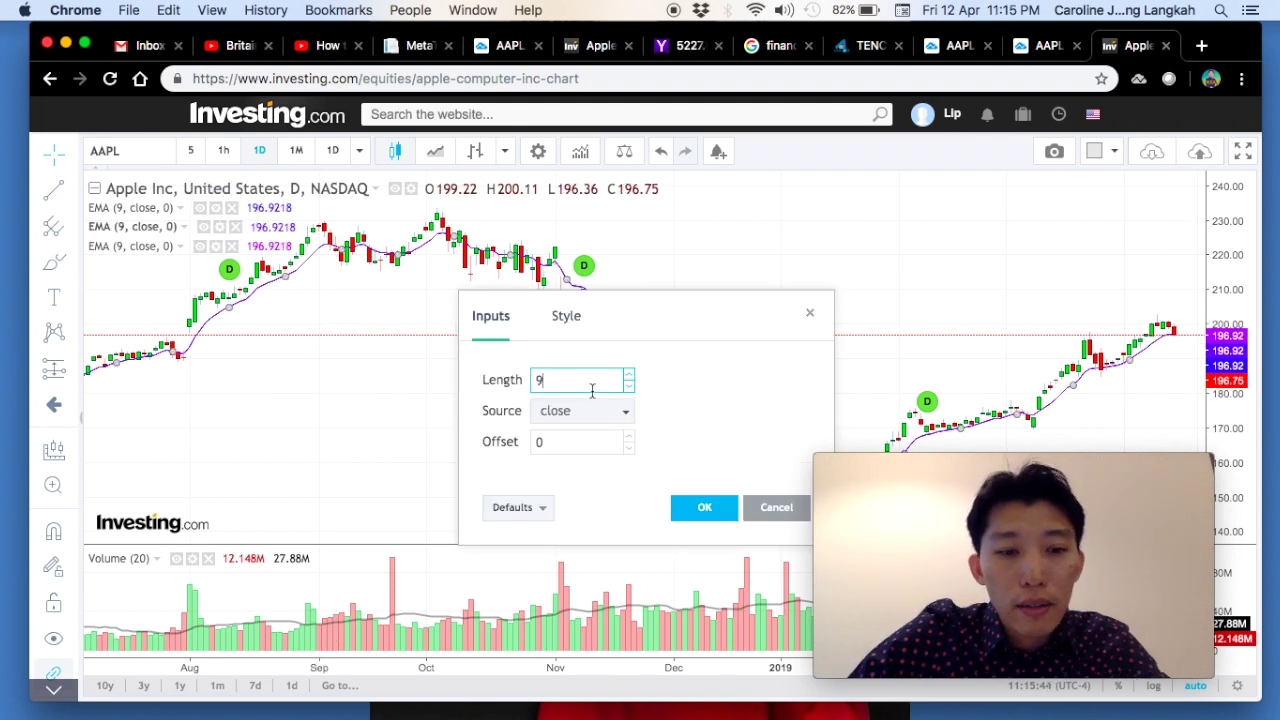
{"action": "left_click", "coordinate": [810, 313]}
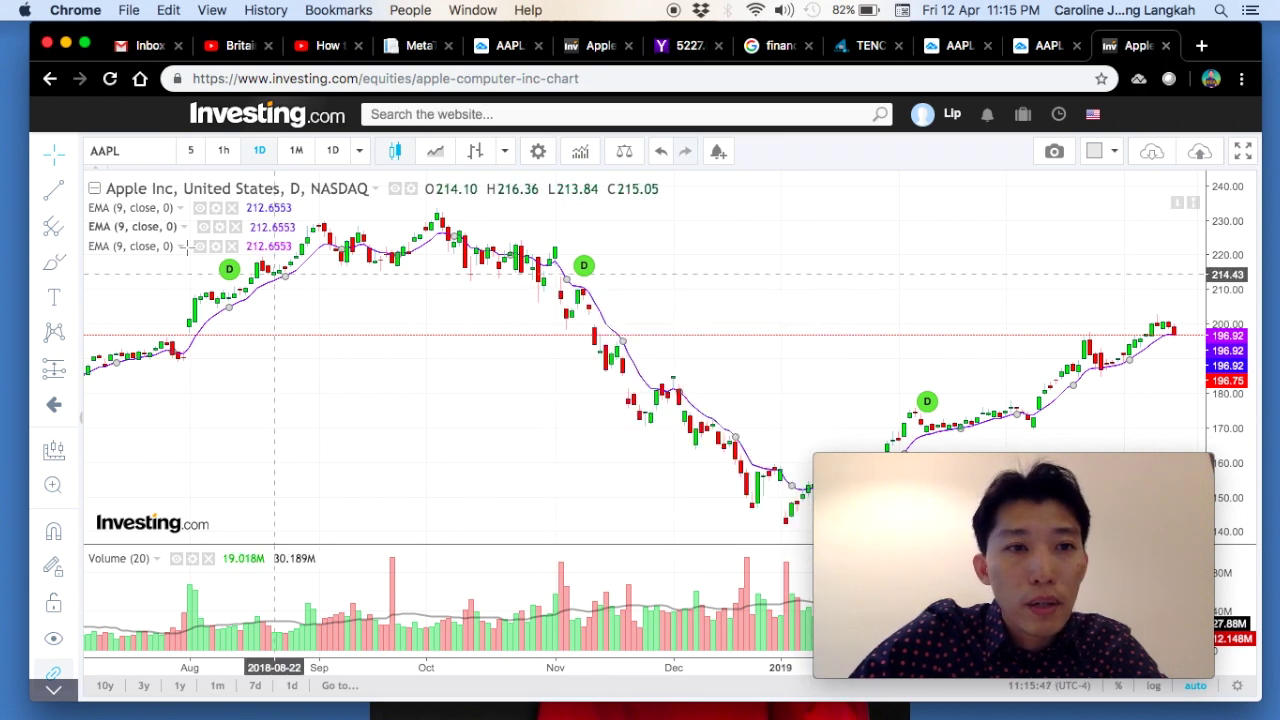
{"action": "left_click", "coordinate": [218, 208]}
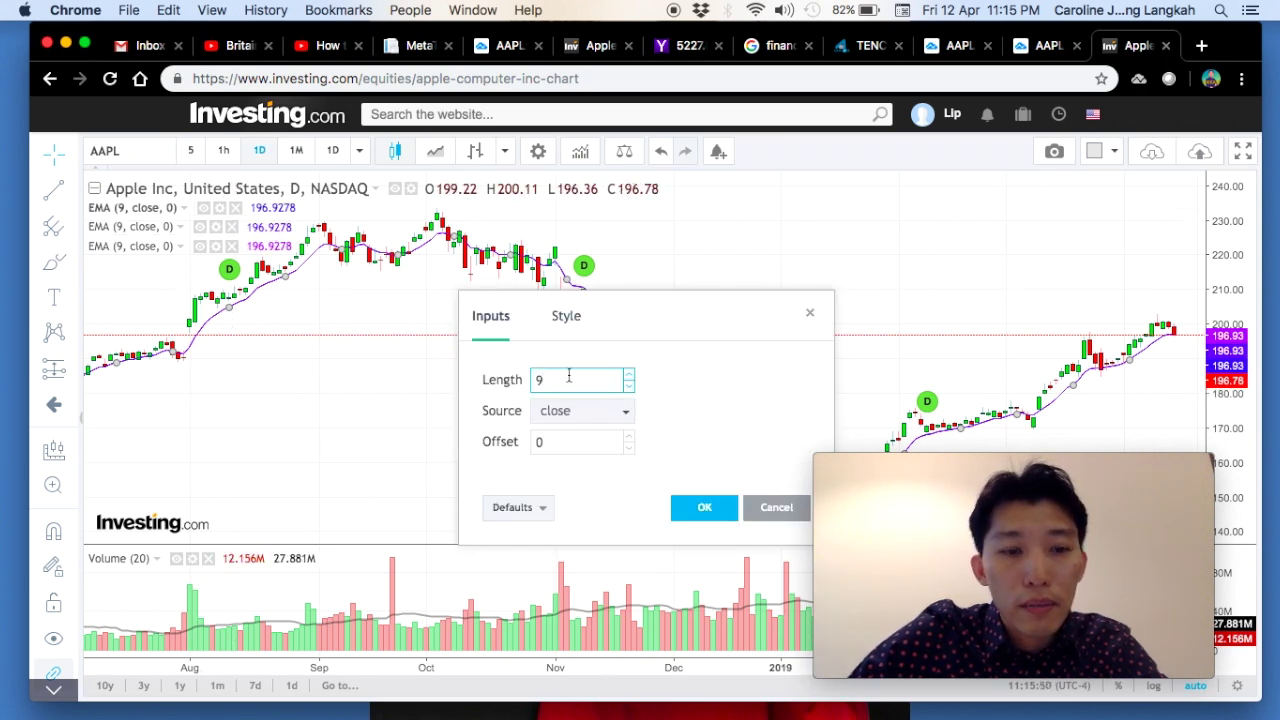
{"action": "left_click", "coordinate": [705, 510]}
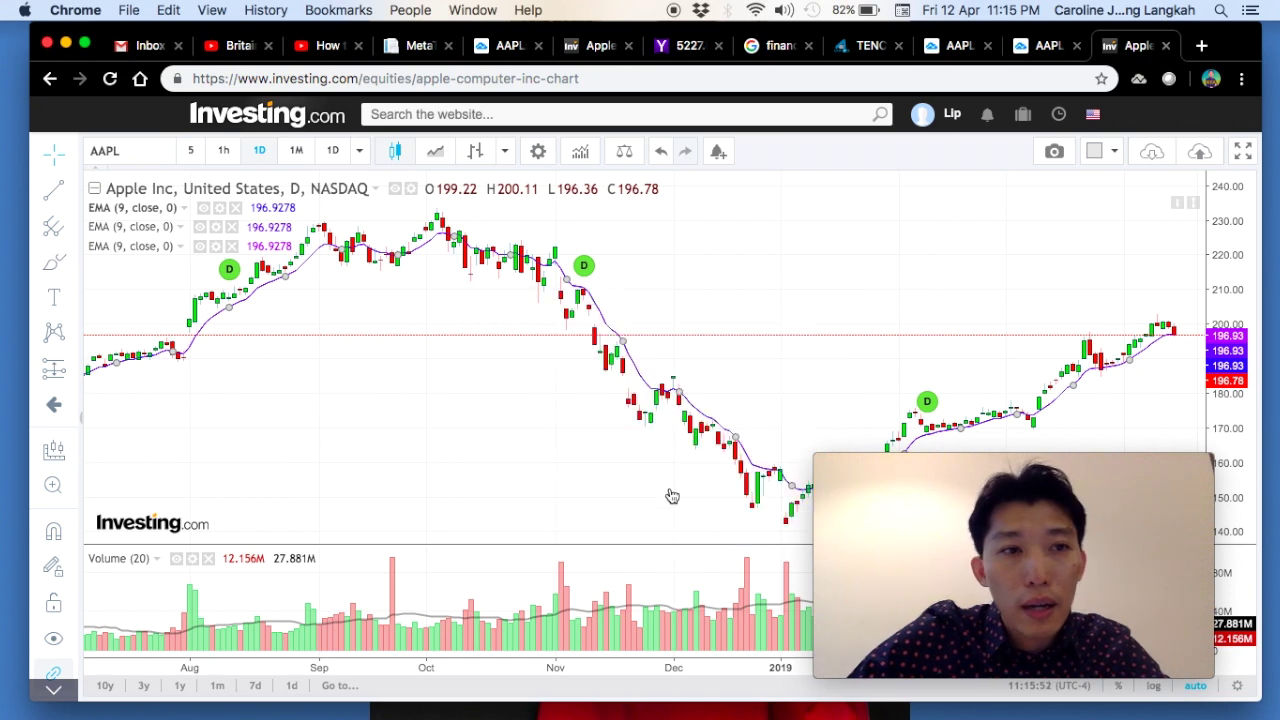
Step: Set the second EMA to length 150 with an orange line
{"action": "left_click", "coordinate": [218, 227]}
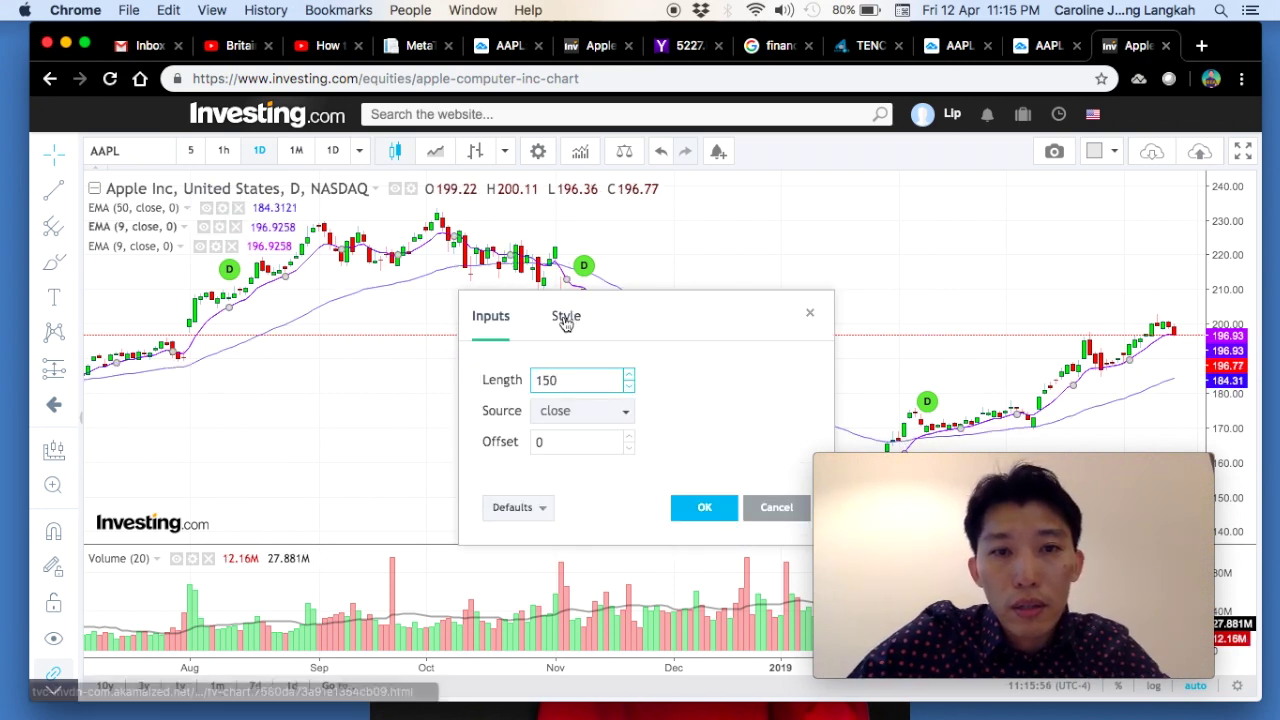
{"action": "left_click", "coordinate": [565, 318]}
{"action": "left_click", "coordinate": [527, 381]}
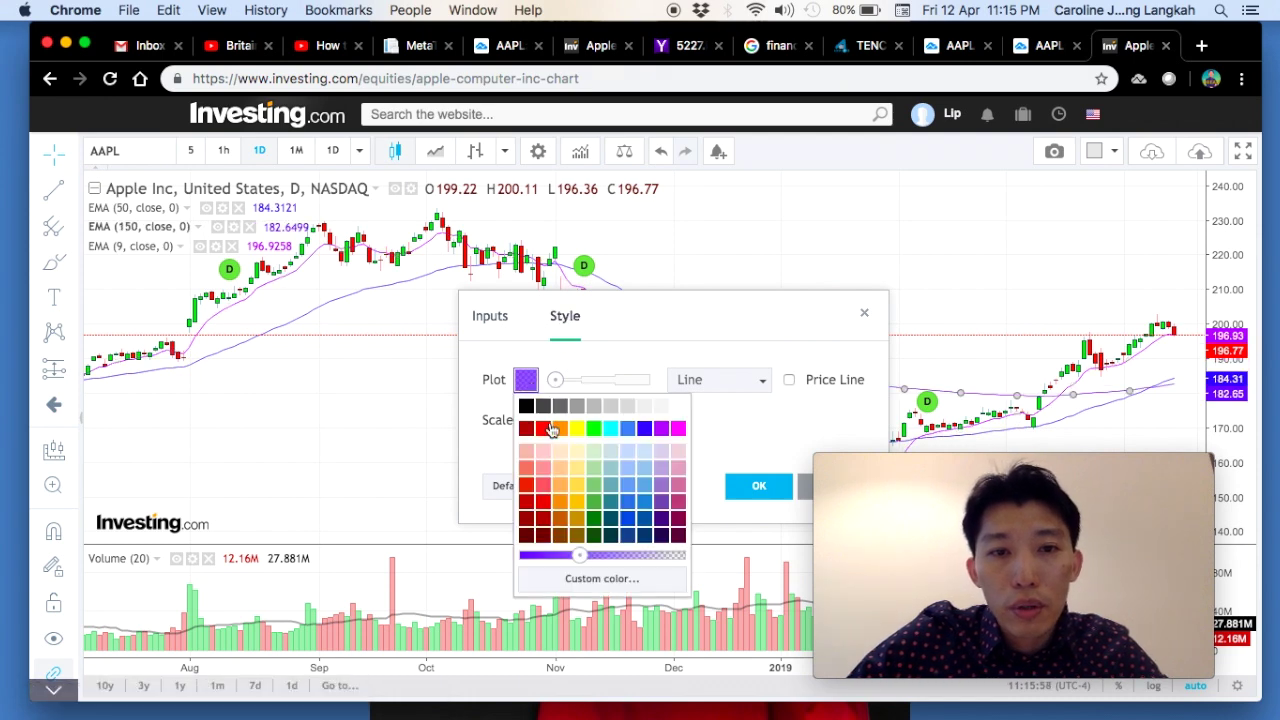
{"action": "left_click", "coordinate": [562, 432]}
{"action": "left_click", "coordinate": [762, 489]}
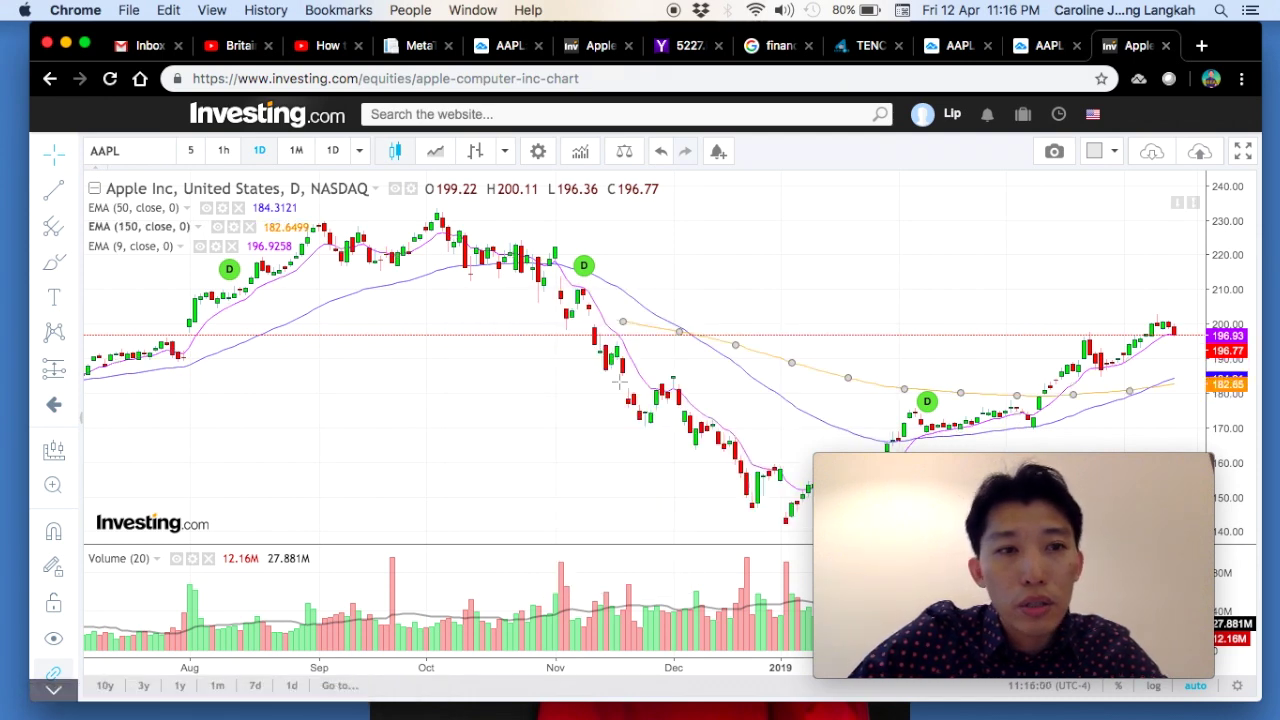
Step: Set the third EMA to length 200 with a magenta line
{"action": "left_click", "coordinate": [216, 246]}
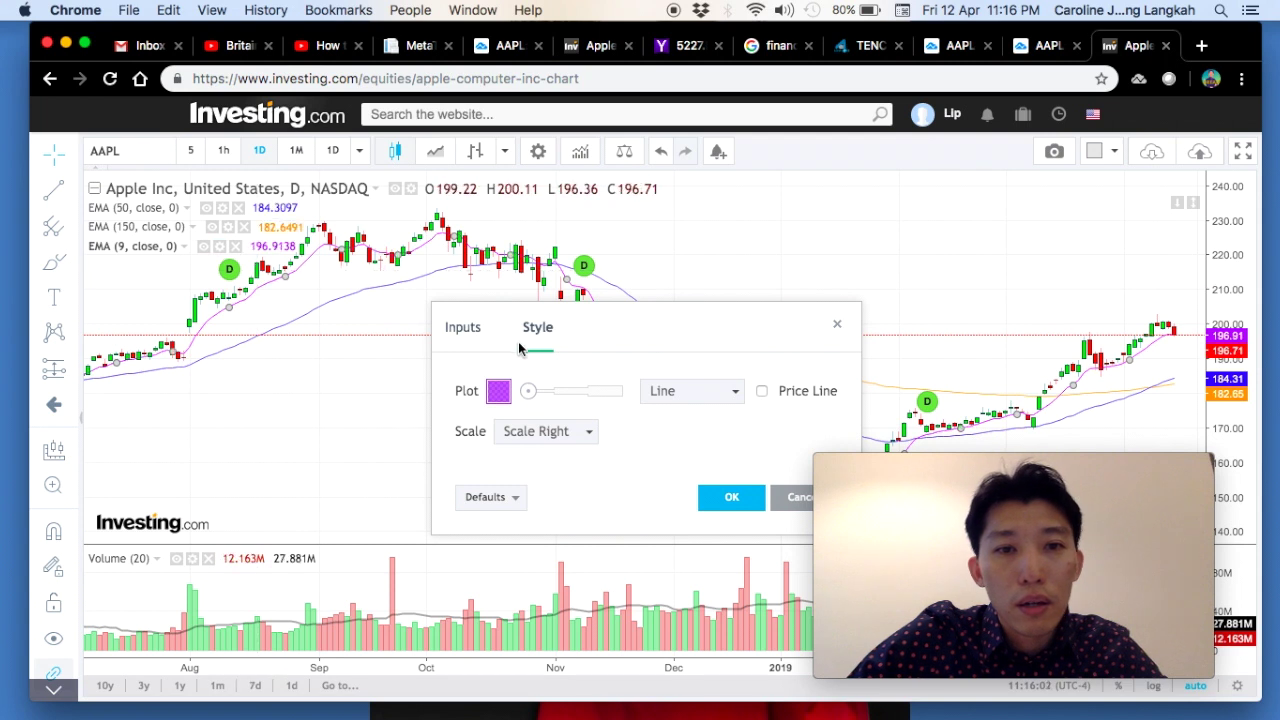
{"action": "left_click", "coordinate": [499, 392]}
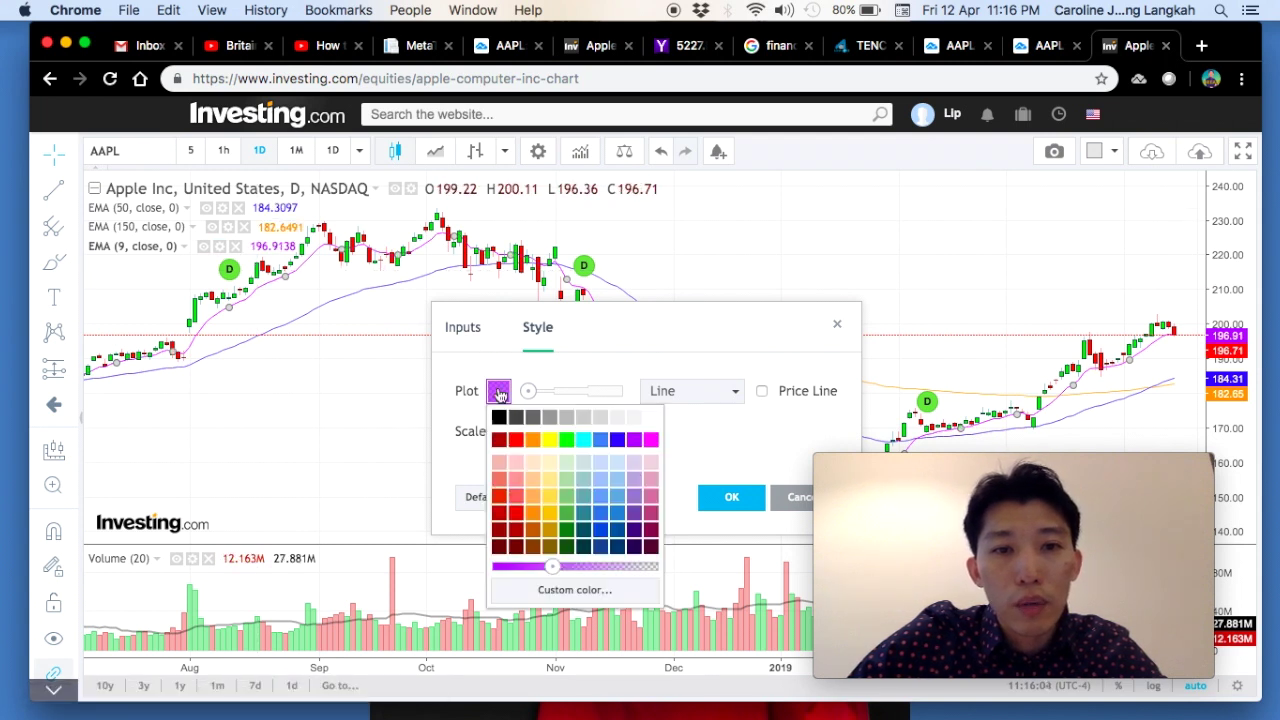
{"action": "left_click", "coordinate": [651, 441]}
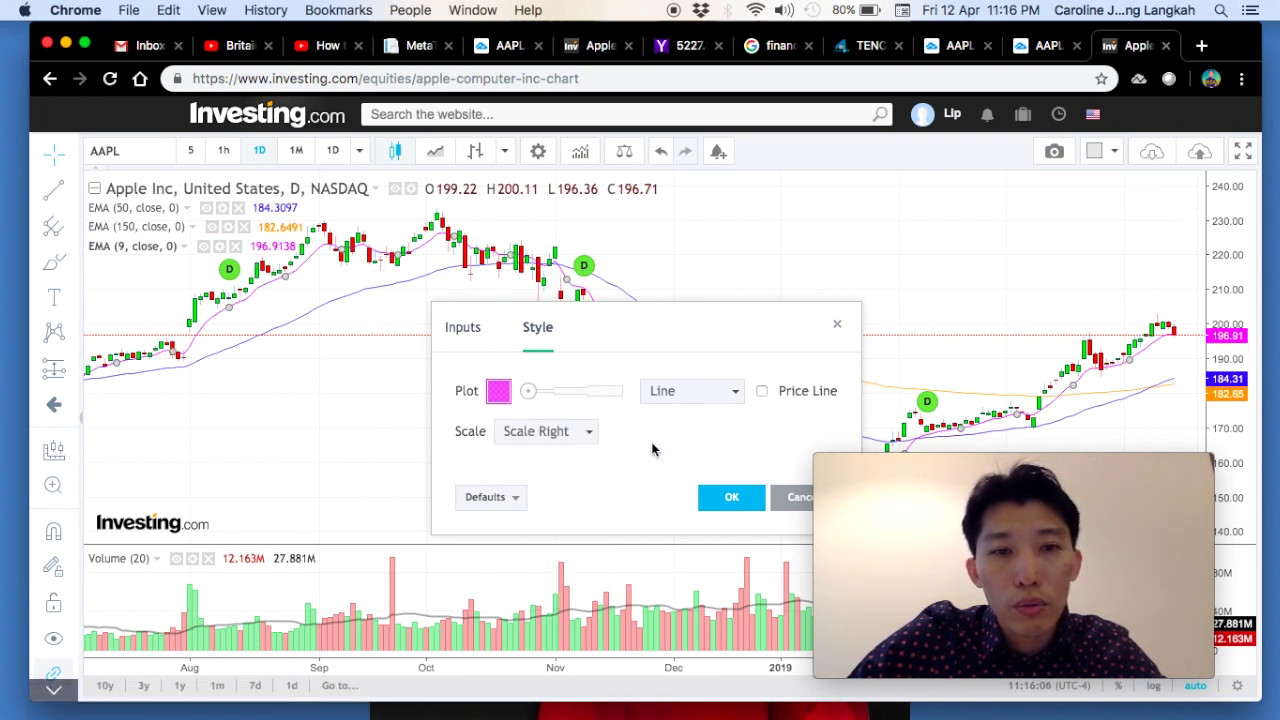
{"action": "left_click", "coordinate": [463, 328]}
{"action": "left_click", "coordinate": [540, 390]}
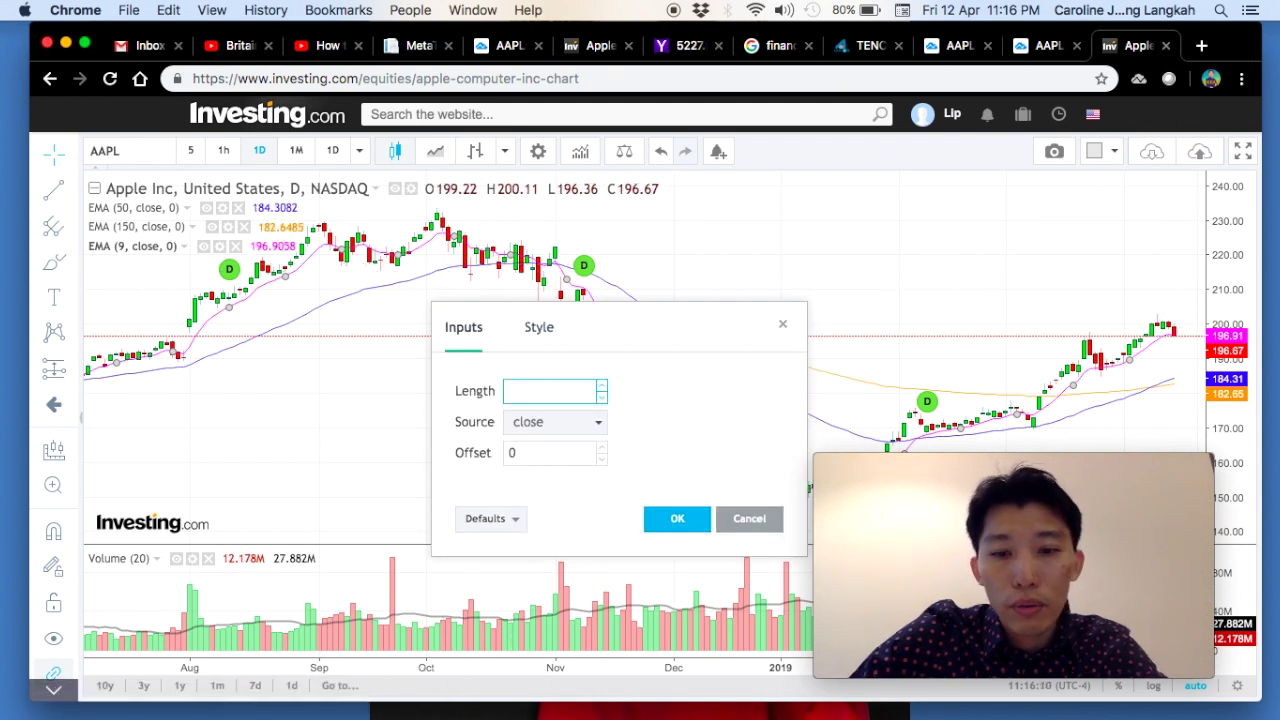
{"action": "left_click", "coordinate": [677, 518]}
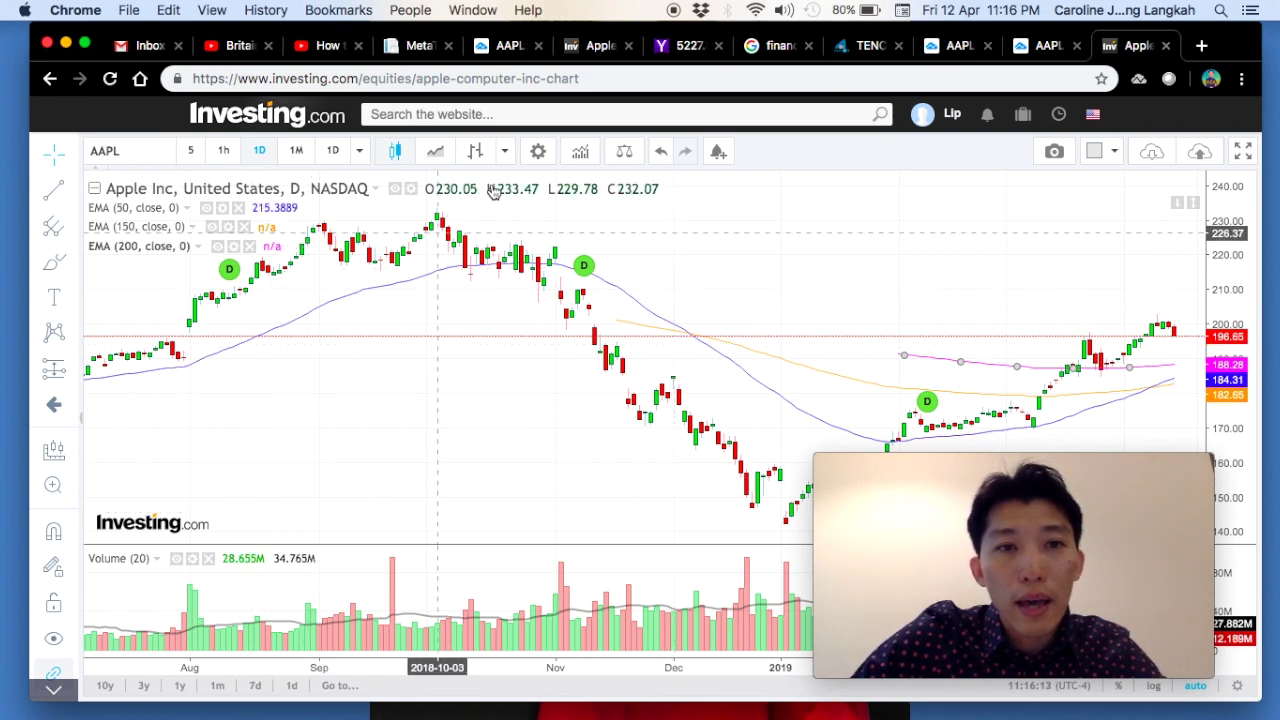
Step: Add a MACD (12, 26, close, 9) pane to the chart
{"action": "left_click", "coordinate": [580, 151]}
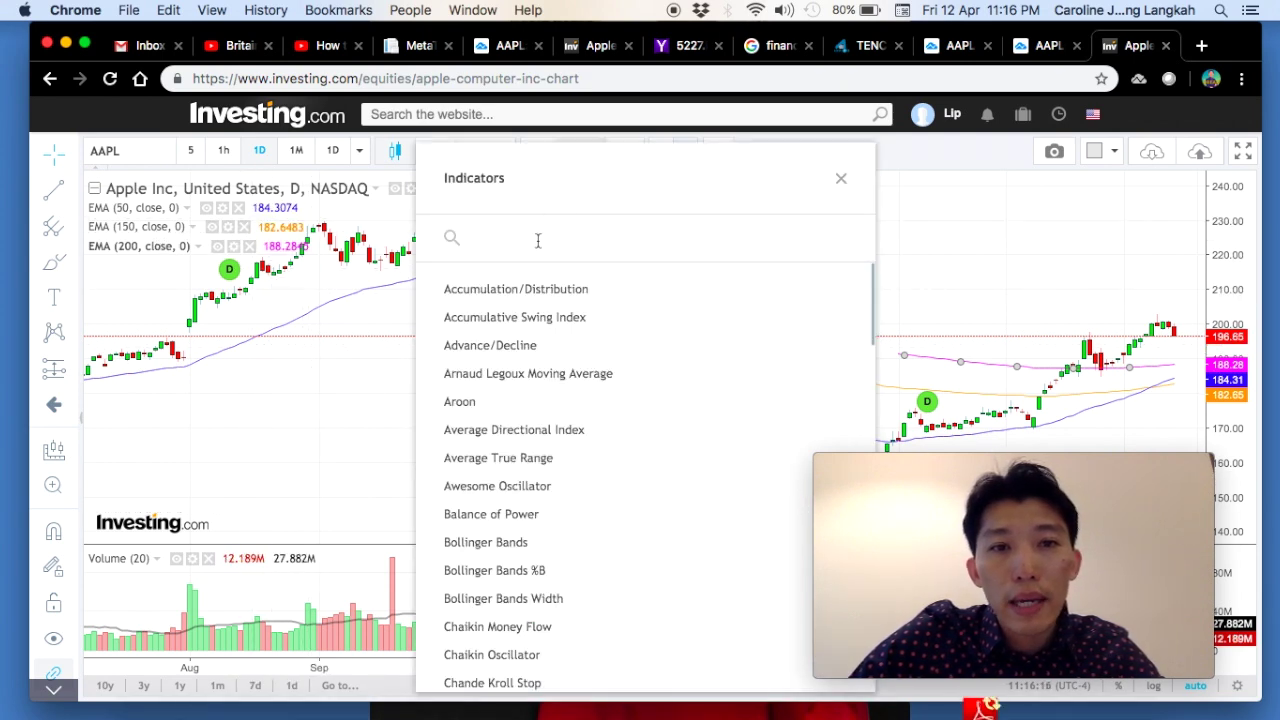
{"action": "type", "text": "mad"}
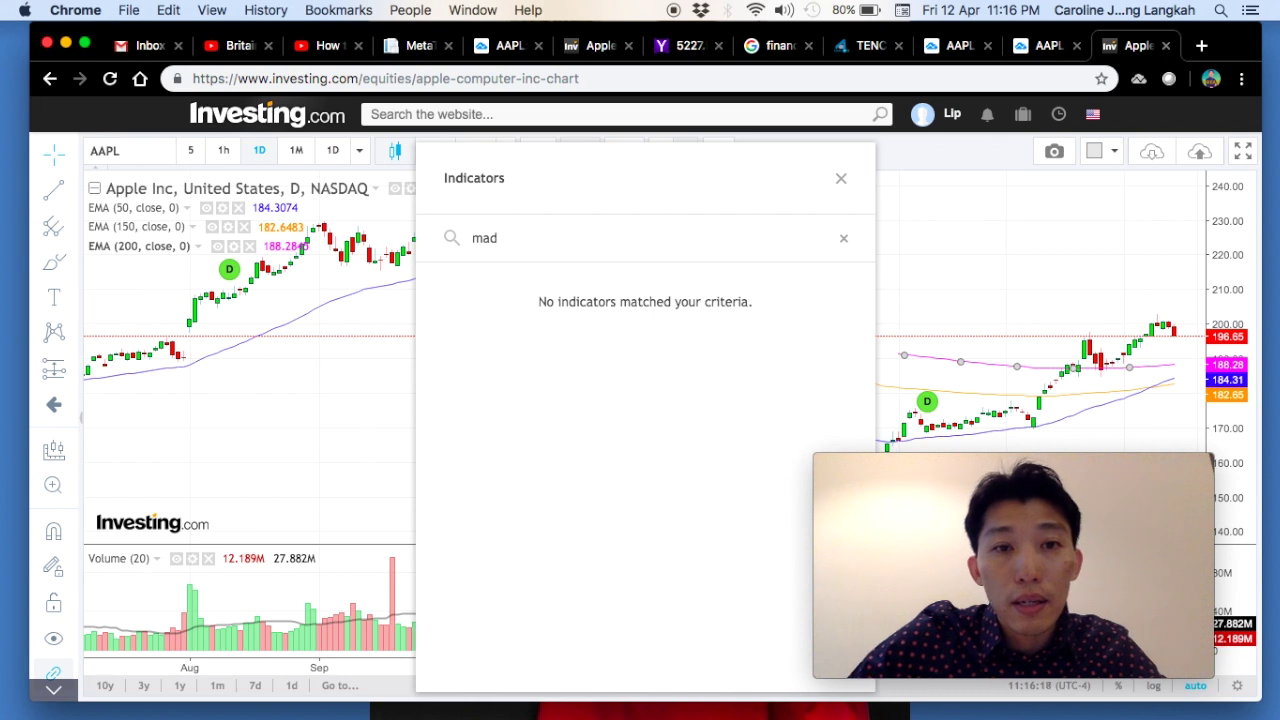
{"action": "type", "text": "d"}
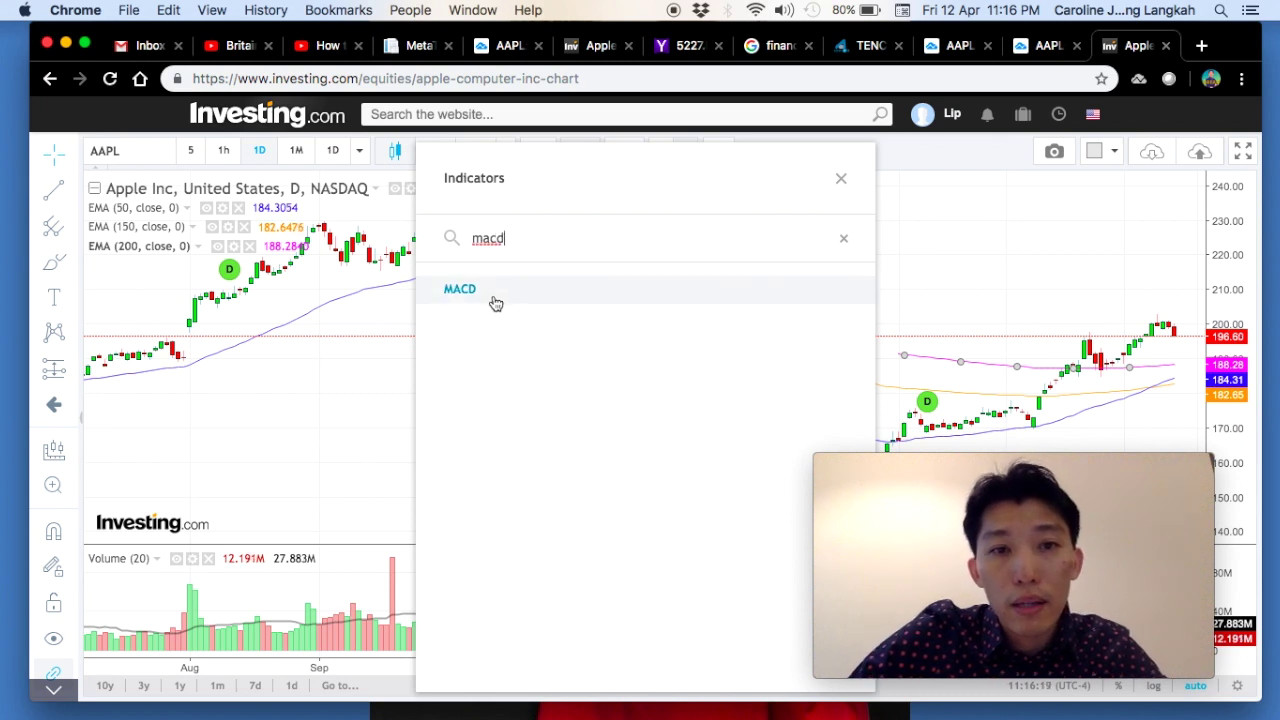
{"action": "left_click", "coordinate": [494, 299]}
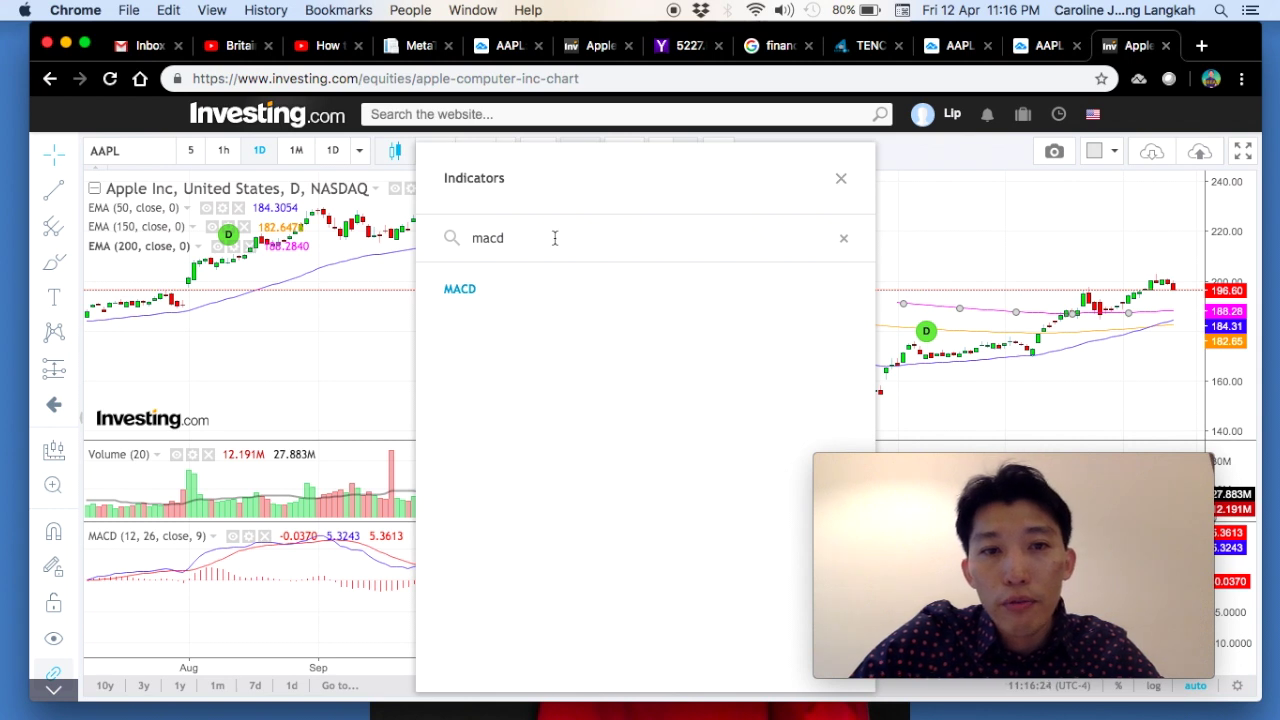
Step: Add a Relative Strength Index (14) pane, then close the indicator list
{"action": "key", "text": "BackSpace"}
{"action": "type", "text": "rs"}
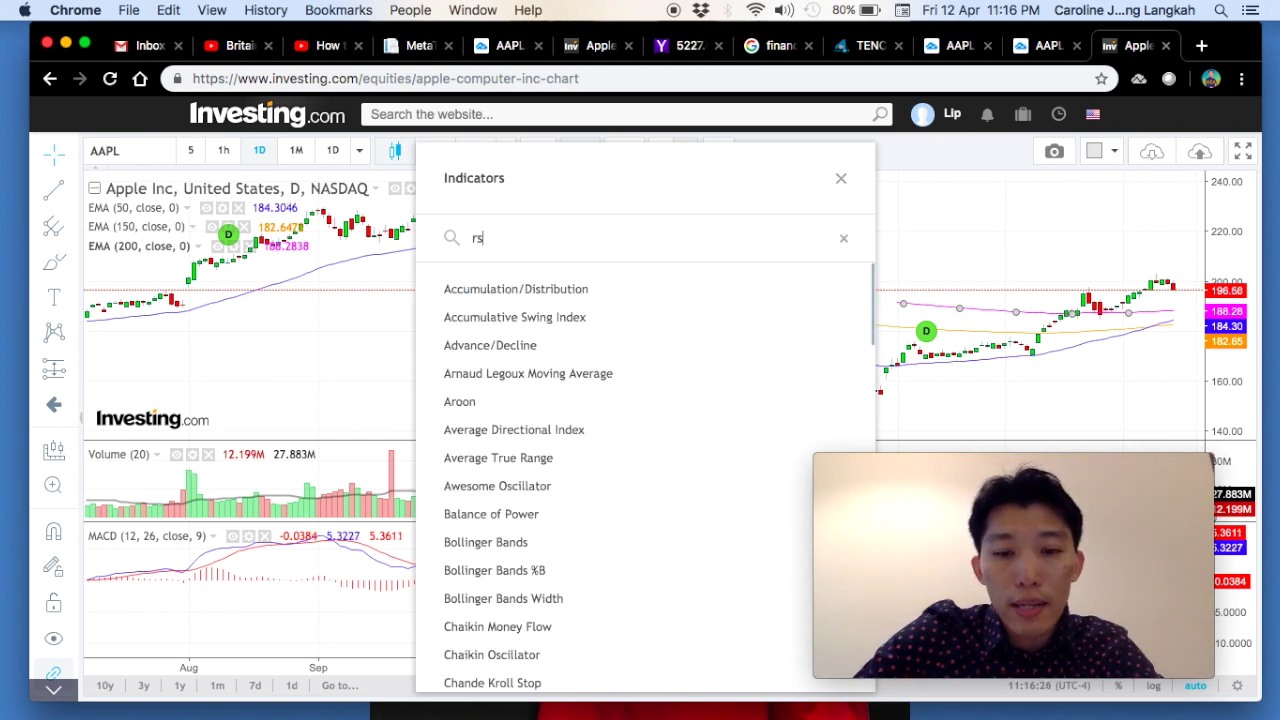
{"action": "type", "text": "i"}
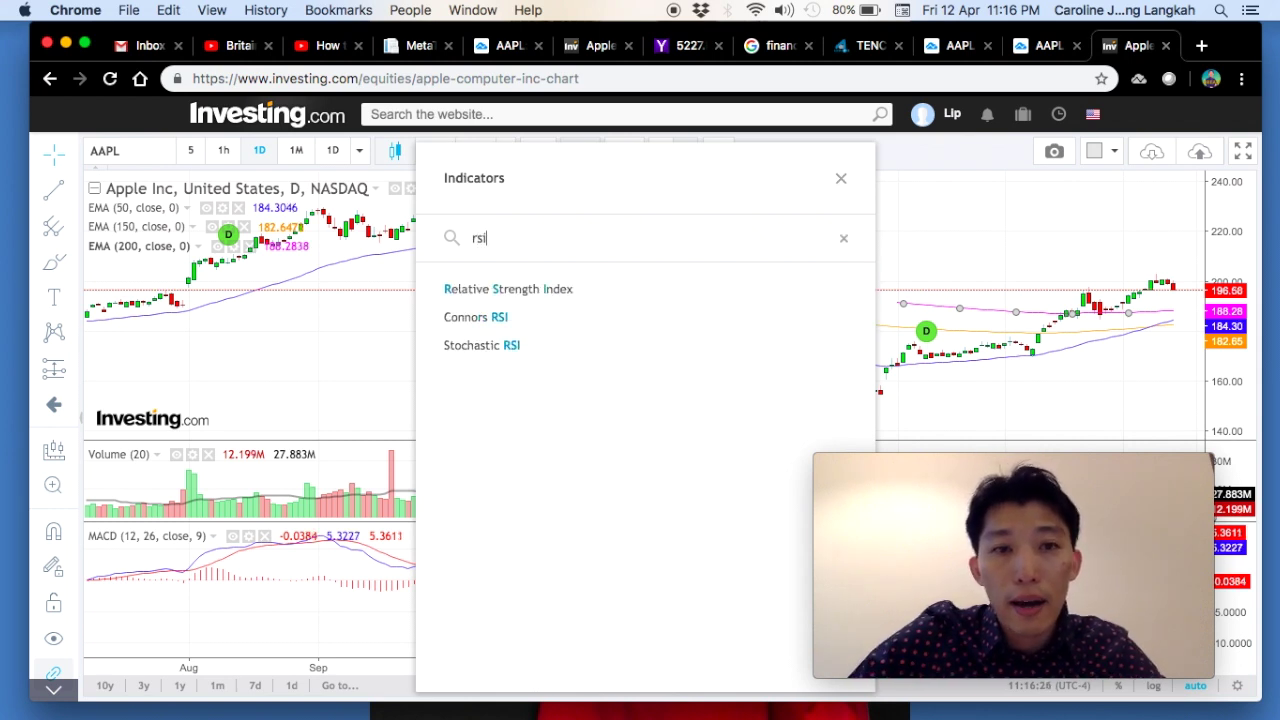
{"action": "left_click", "coordinate": [641, 289]}
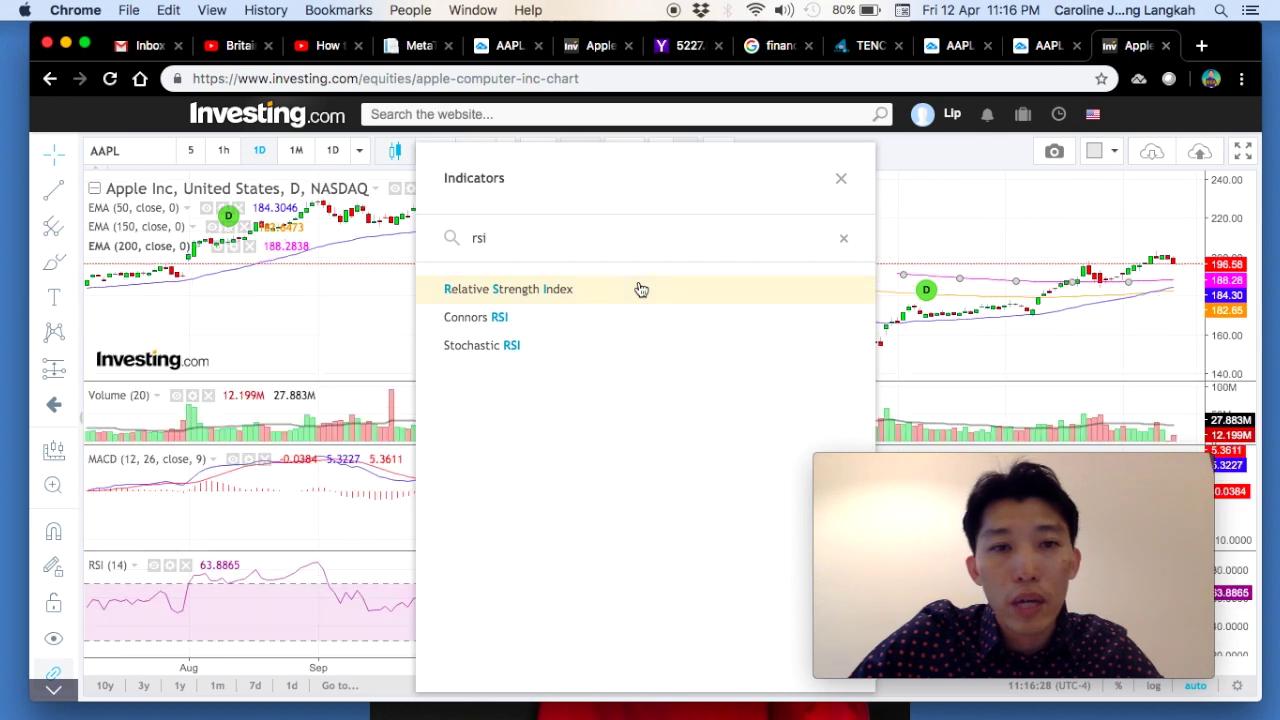
{"action": "left_click", "coordinate": [840, 178]}
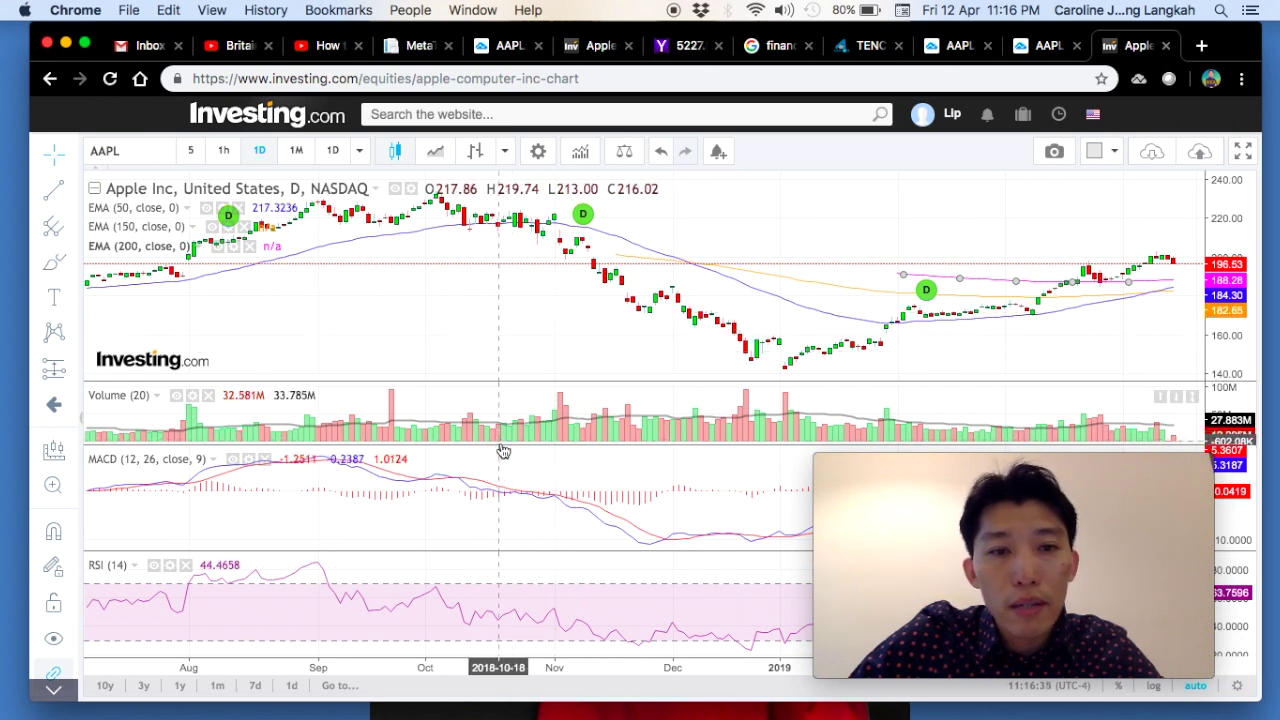
Step: Drag the pane dividers to enlarge the price pane and rebalance the Volume, MACD and RSI panes
{"action": "left_click_drag", "start_coordinate": [503, 441], "coordinate": [499, 505]}
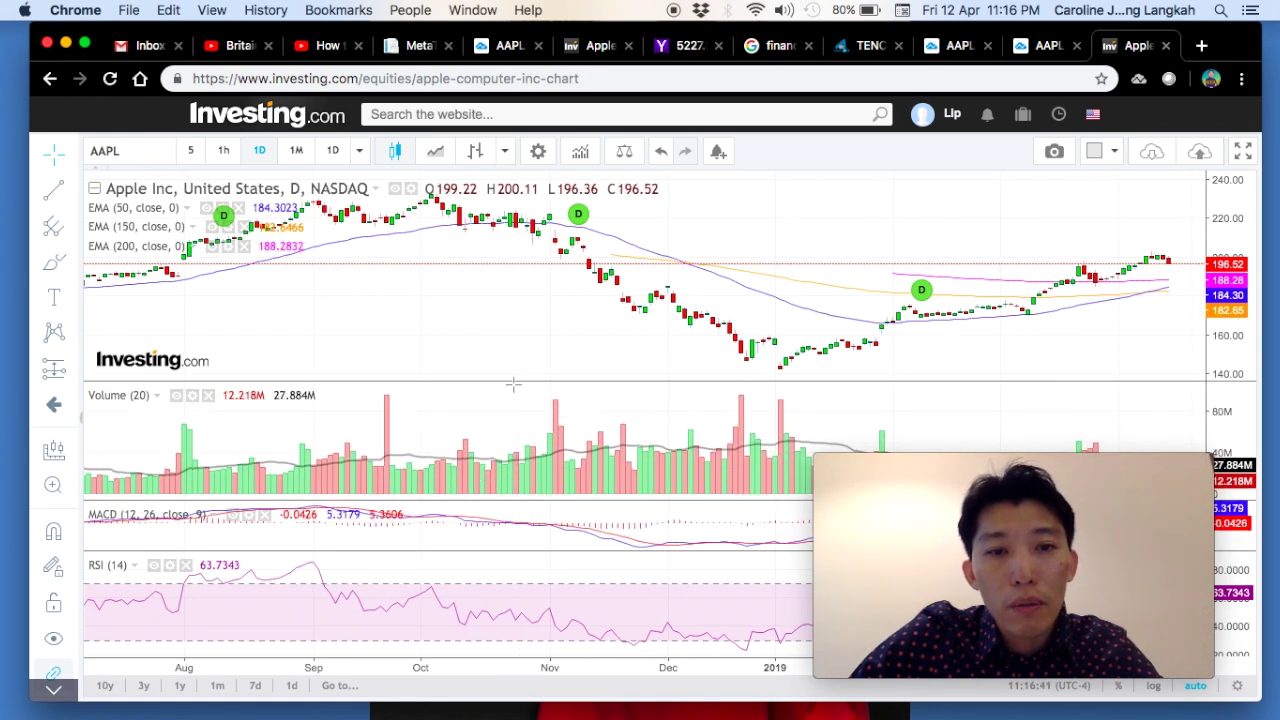
{"action": "left_click_drag", "start_coordinate": [513, 381], "coordinate": [508, 428]}
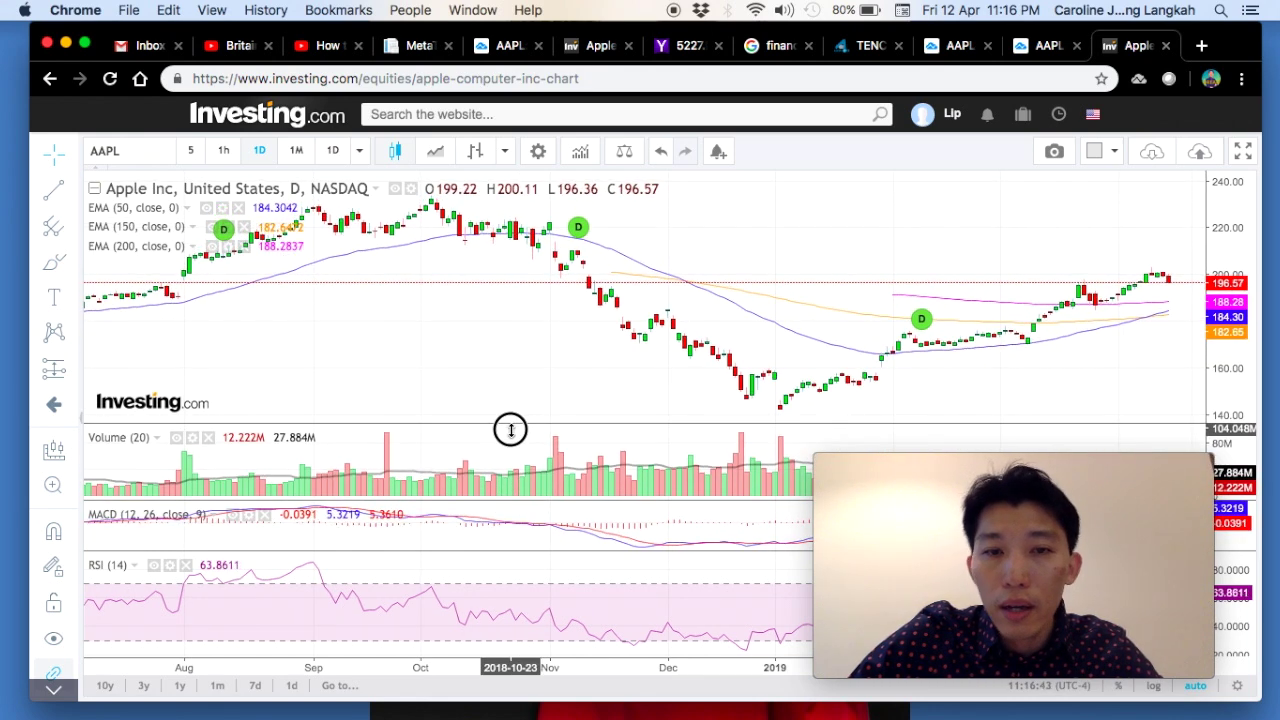
{"action": "left_click_drag", "start_coordinate": [483, 553], "coordinate": [478, 580]}
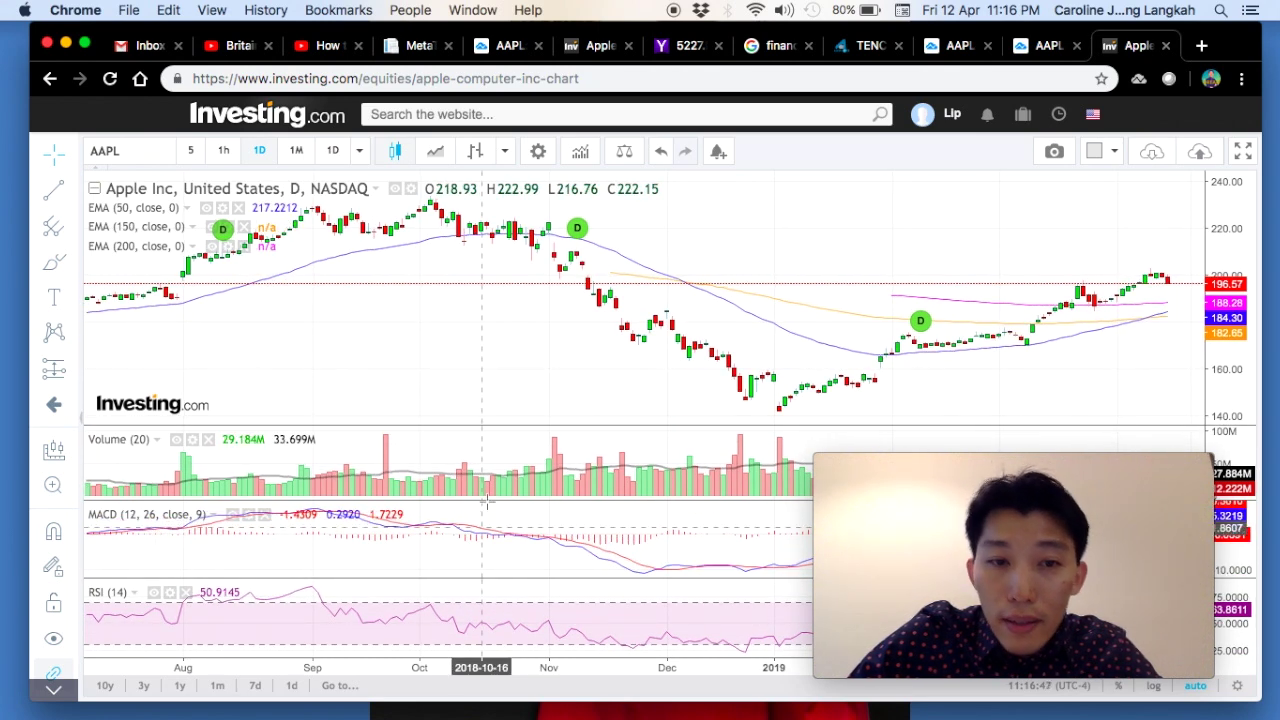
{"action": "left_click_drag", "start_coordinate": [488, 508], "coordinate": [487, 518]}
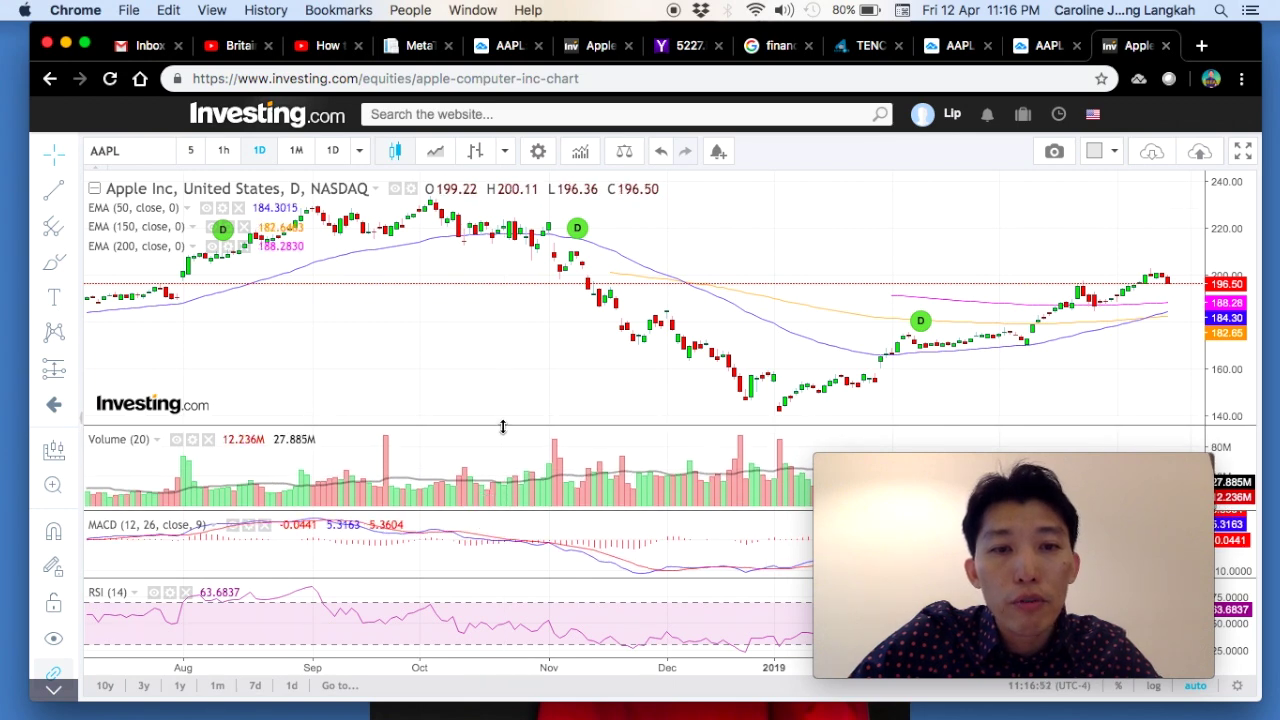
{"action": "left_click_drag", "start_coordinate": [503, 422], "coordinate": [501, 443]}
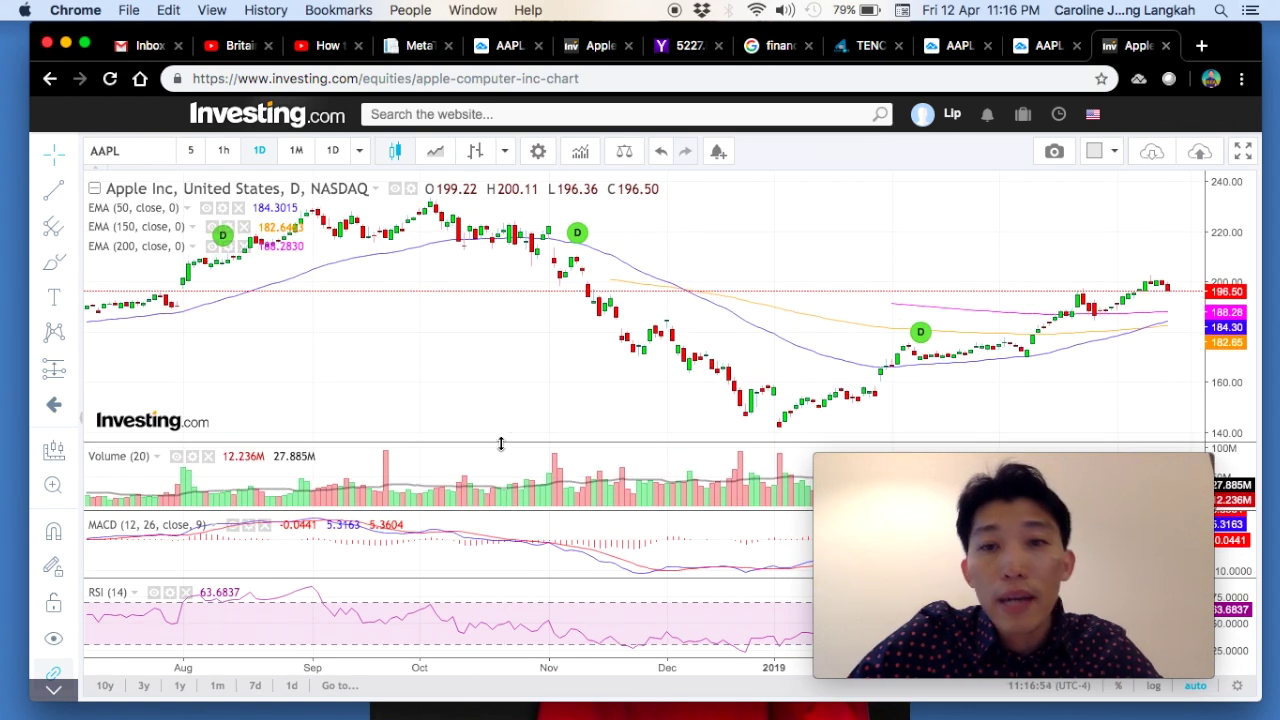